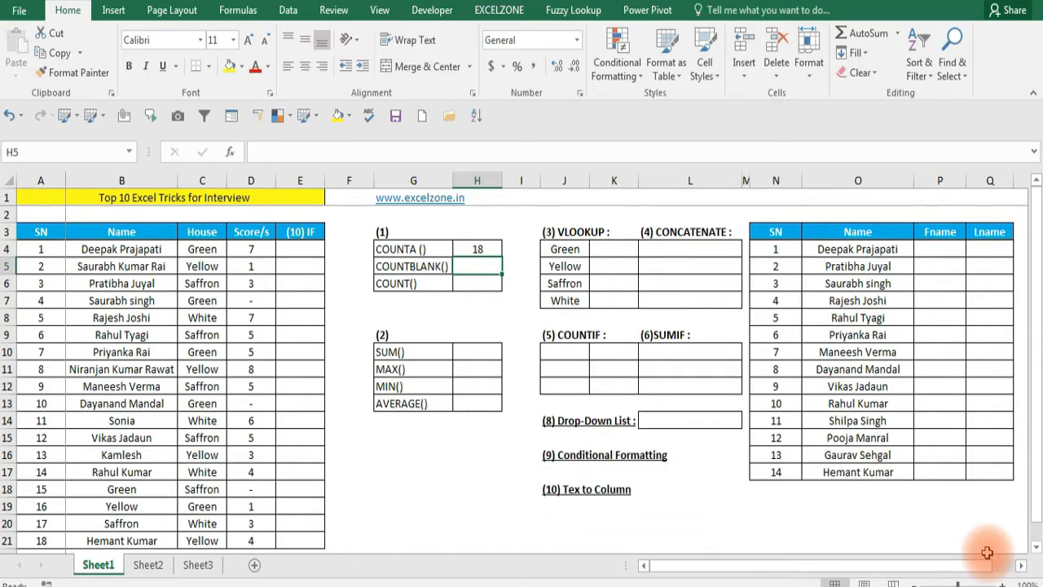
Clear the existing COUNTA result from cell H4.
{"action": "key", "text": "Up"}
{"action": "key", "text": "Delete"}
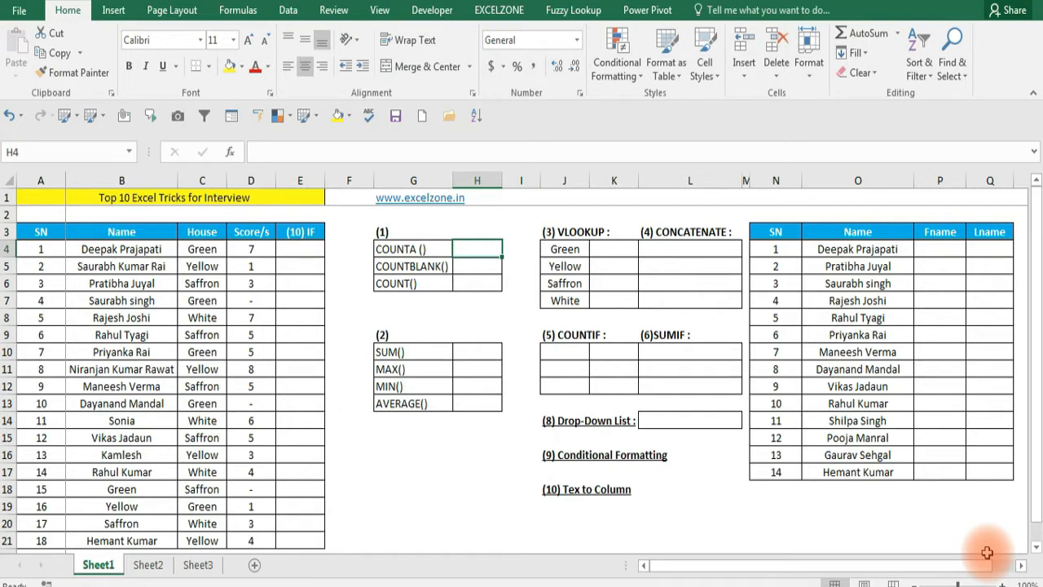
Examine the entries in the Score/s column down to D7, including the dash, and return to H4.
{"action": "key", "text": "Left"}
{"action": "key", "text": "Left"}
{"action": "key", "text": "Left"}
{"action": "key", "text": "Left"}
{"action": "key", "text": "Down"}
{"action": "key", "text": "Down"}
{"action": "key", "text": "Down"}
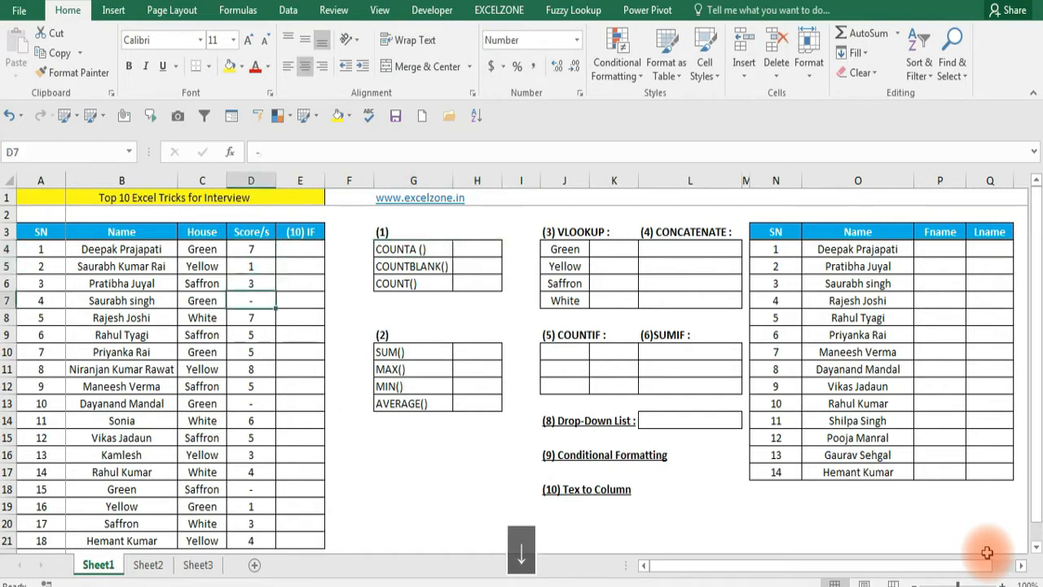
{"action": "key", "text": "Up"}
{"action": "key", "text": "Up"}
{"action": "key", "text": "Right"}
{"action": "key", "text": "Right"}
{"action": "key", "text": "Right"}
{"action": "key", "text": "Up"}
{"action": "key", "text": "Right"}
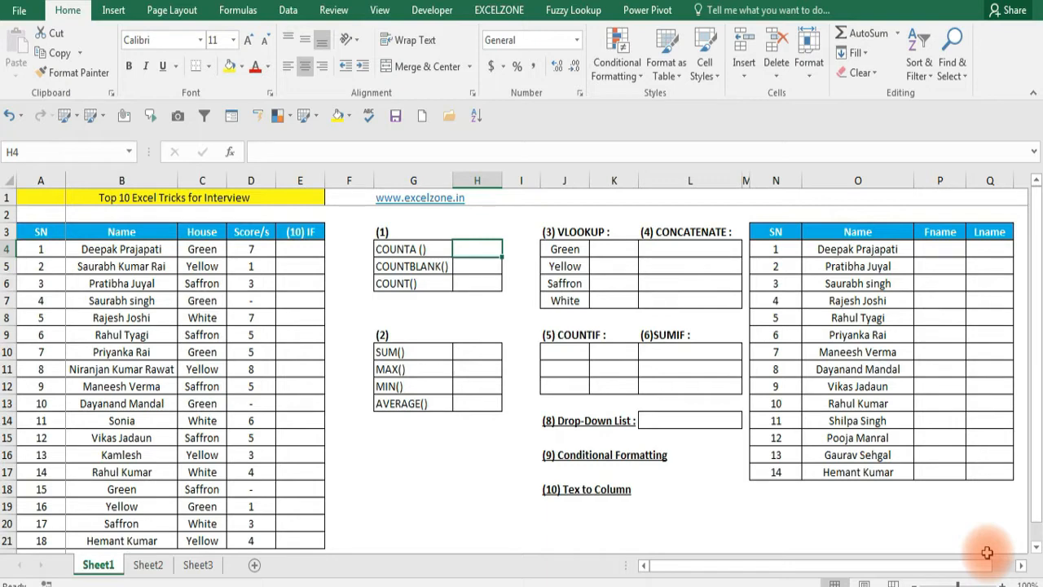
{"action": "key", "text": "Down"}
{"action": "key", "text": "Up"}
Enter =COUNTA(D4:D21) in H4 to count the non-empty cells in the Score/s column.
{"action": "type", "text": "=co"}
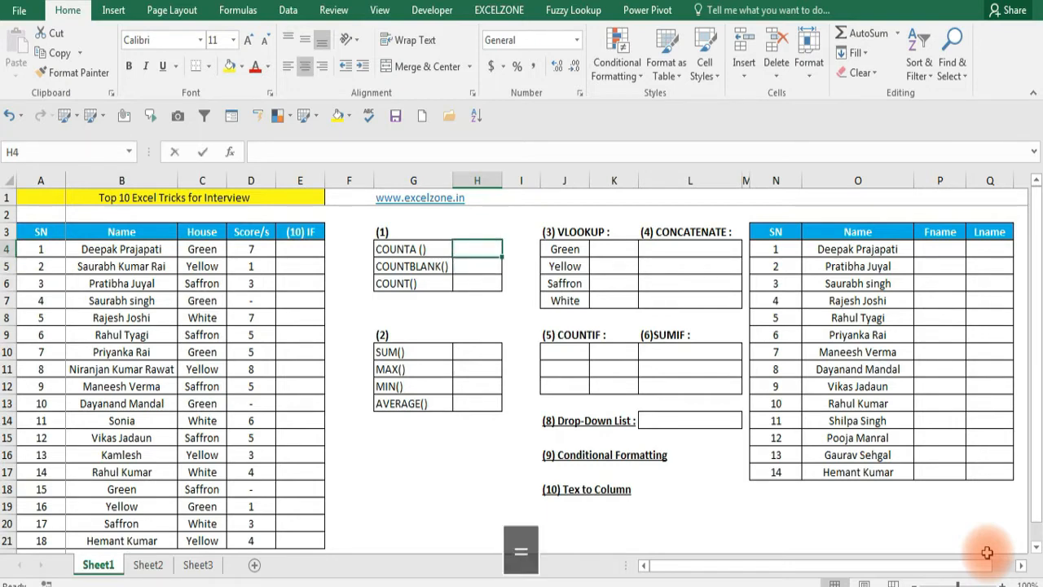
{"action": "type", "text": "un"}
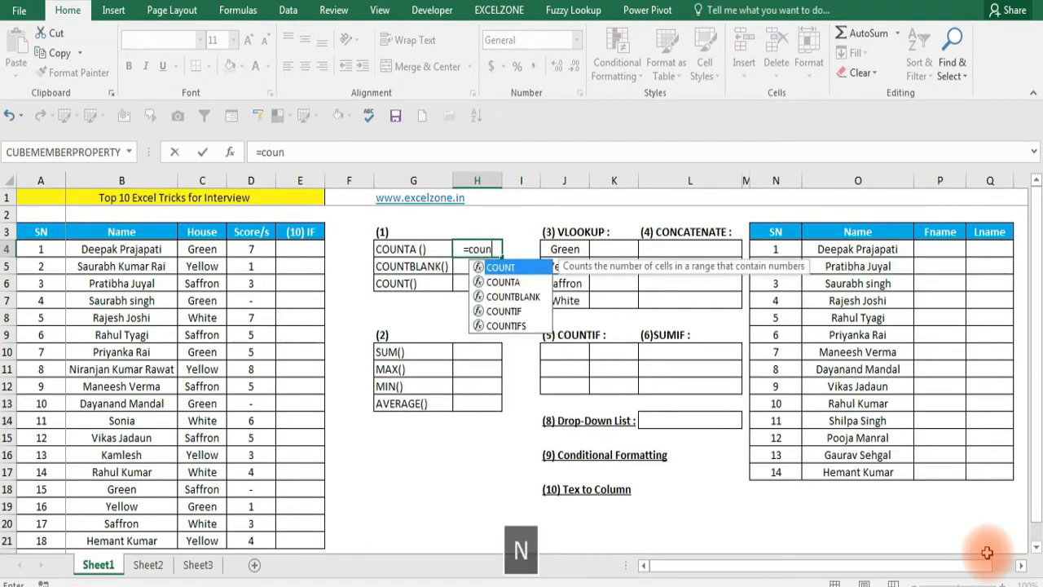
{"action": "key", "text": "Down"}
{"action": "key", "text": "Down"}
{"action": "key", "text": "Up"}
{"action": "key", "text": "Tab"}
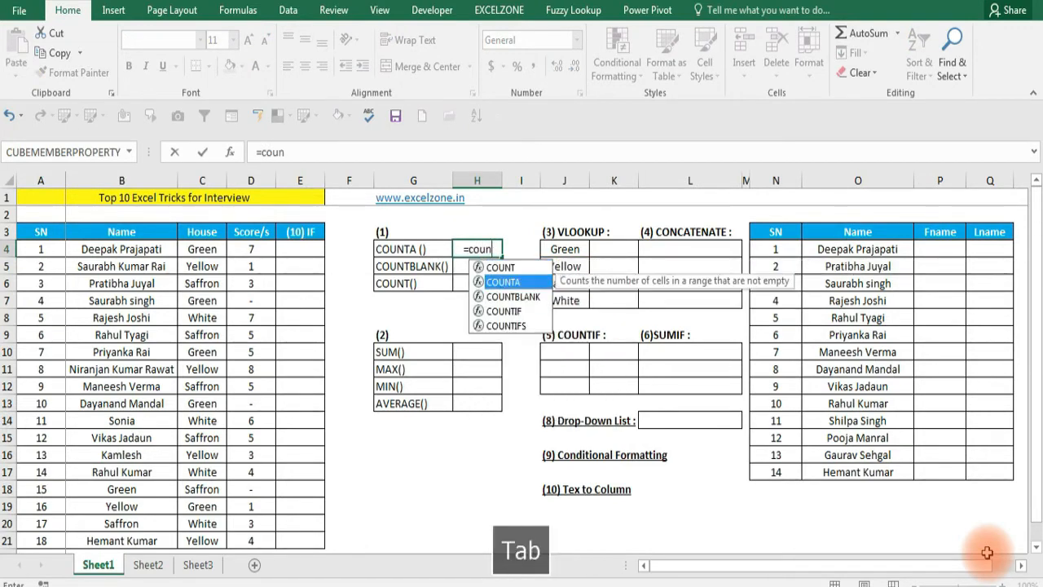
{"action": "key", "text": "Left"}
{"action": "key", "text": "Left"}
{"action": "key", "text": "Left"}
{"action": "key", "text": "Left"}
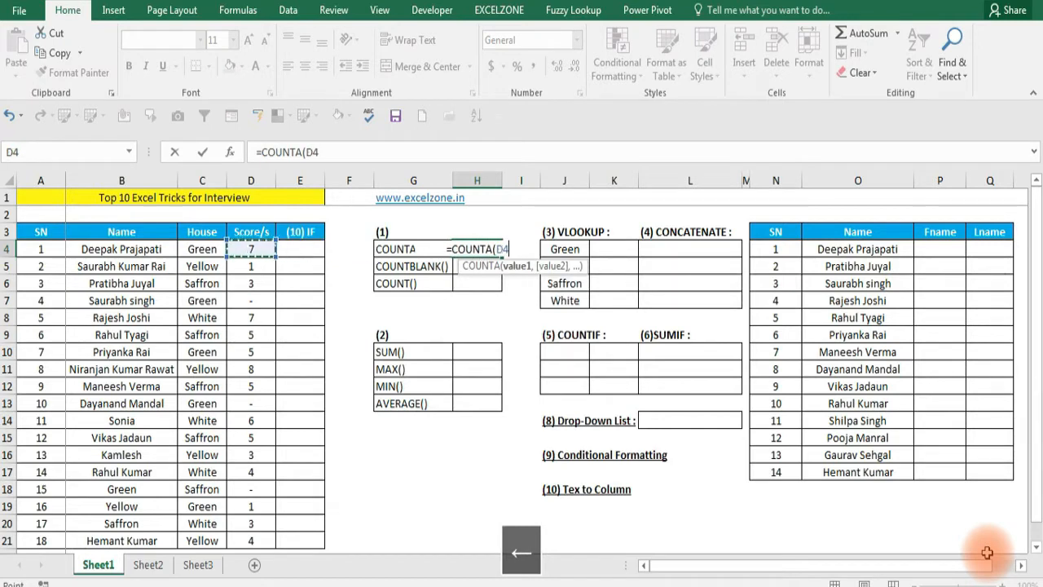
{"action": "key", "text": "ctrl+shift+Down"}
{"action": "type", "text": ")"}
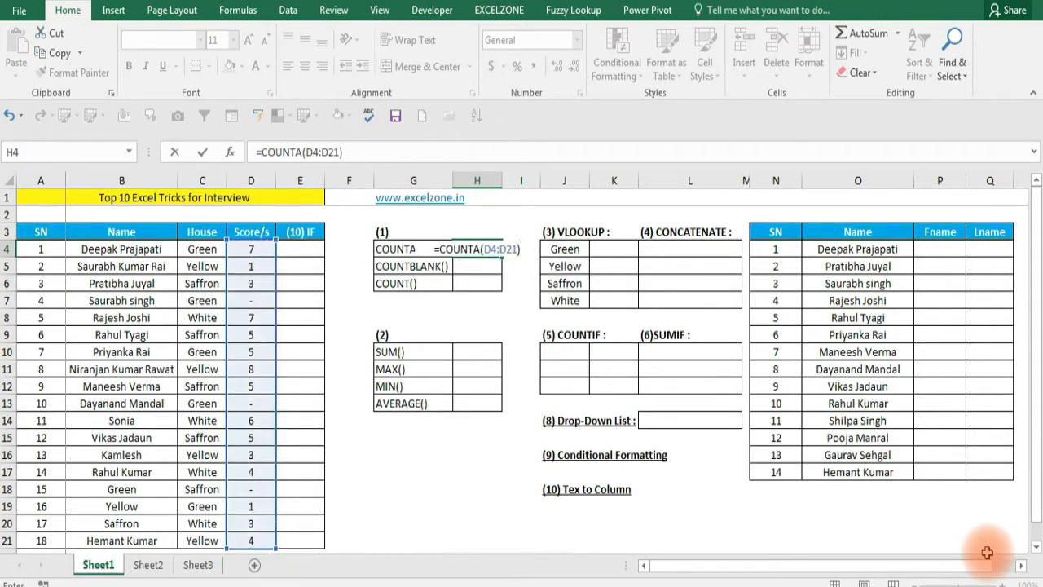
{"action": "key", "text": "Return"}
{"action": "key", "text": "Up"}
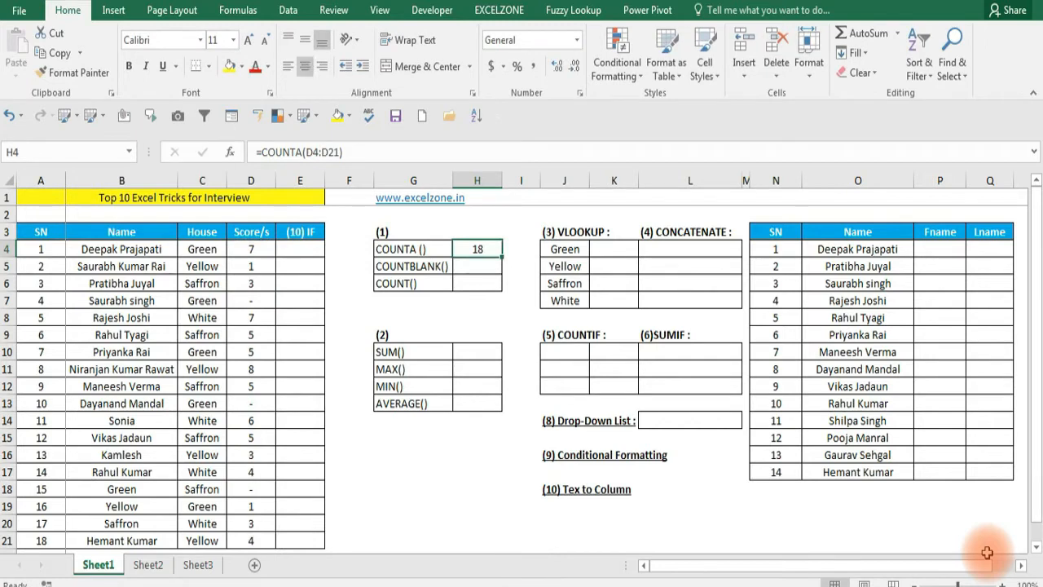
Clear the dash from D7 in the Score/s column to leave that score blank.
{"action": "key", "text": "Left"}
{"action": "key", "text": "Left"}
{"action": "key", "text": "Left"}
{"action": "key", "text": "Left"}
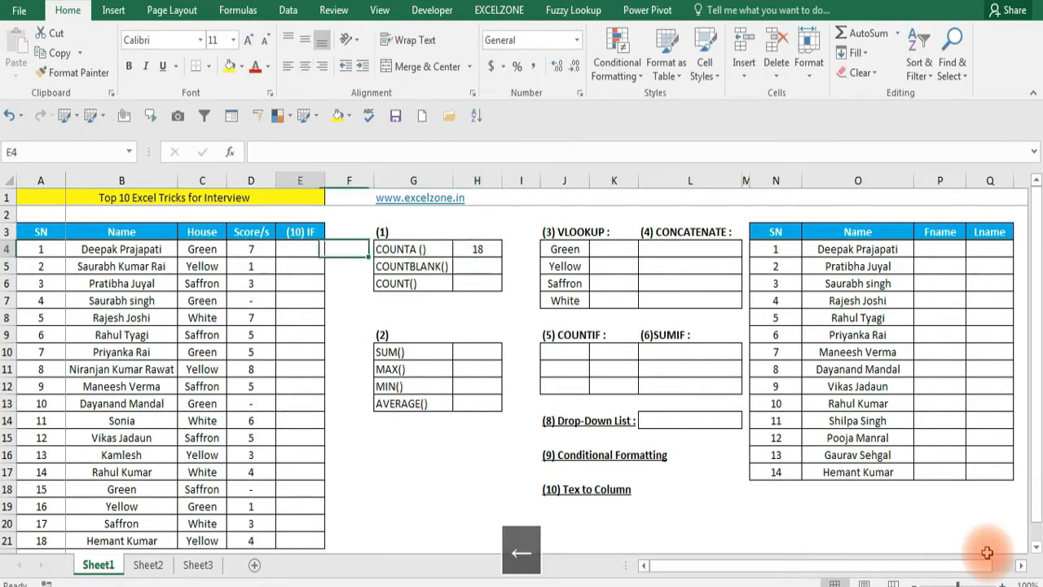
{"action": "key", "text": "Down"}
{"action": "key", "text": "Down"}
{"action": "key", "text": "Down"}
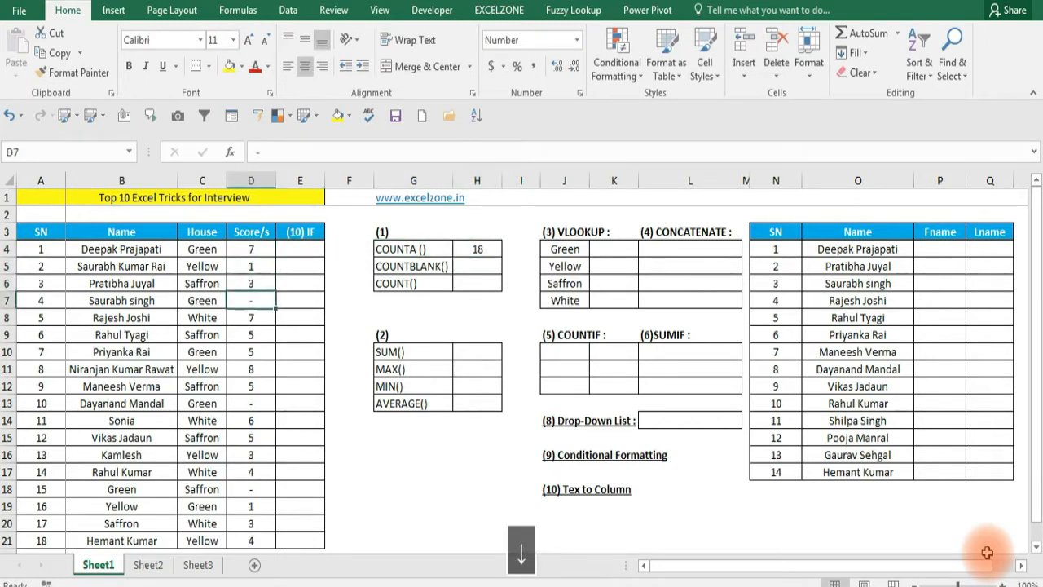
{"action": "key", "text": "Delete"}
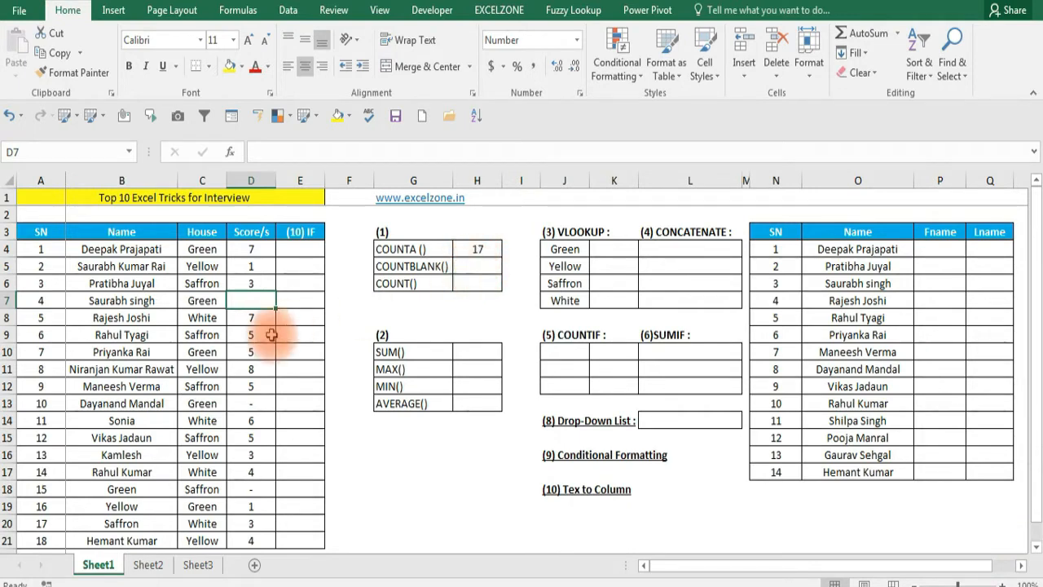
Enter =COUNTBLANK(D4:D21) in H5 to count the blank cells in the Score/s column.
{"action": "key", "text": "Right"}
{"action": "key", "text": "Right"}
{"action": "key", "text": "Right"}
{"action": "key", "text": "Up"}
{"action": "key", "text": "Right"}
{"action": "key", "text": "Up"}
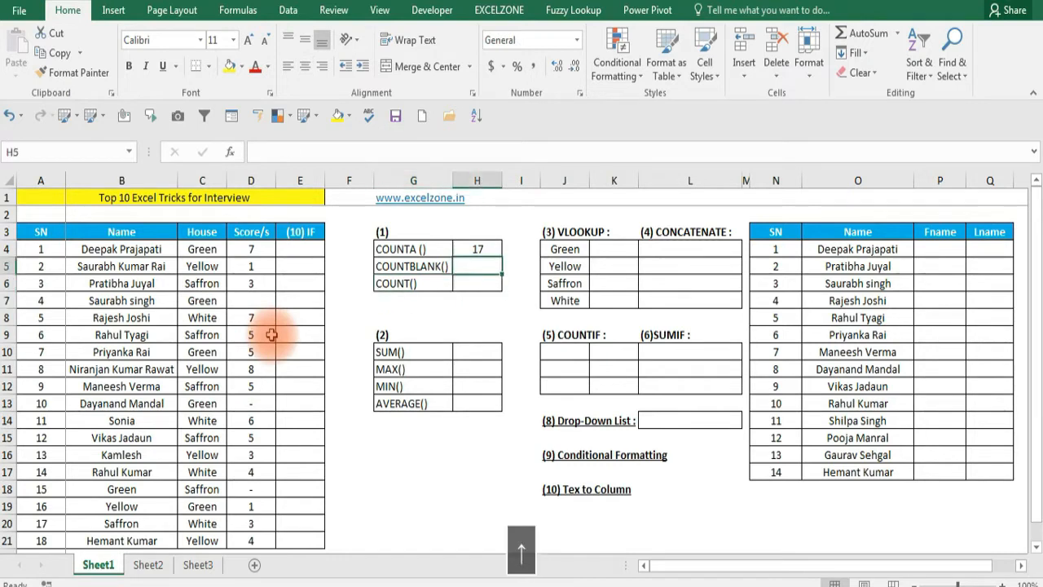
{"action": "key", "text": "Down"}
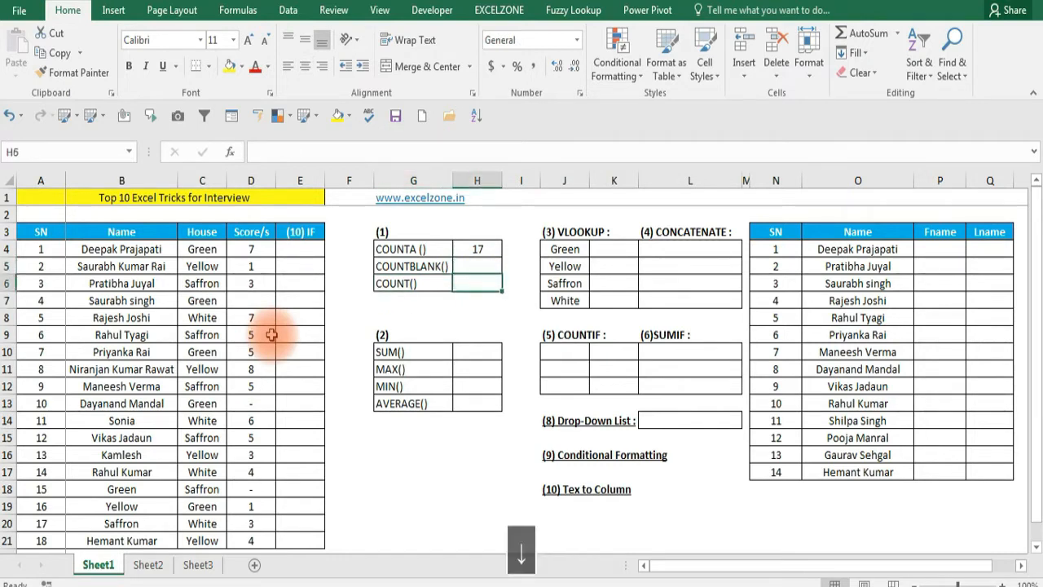
{"action": "key", "text": "Up"}
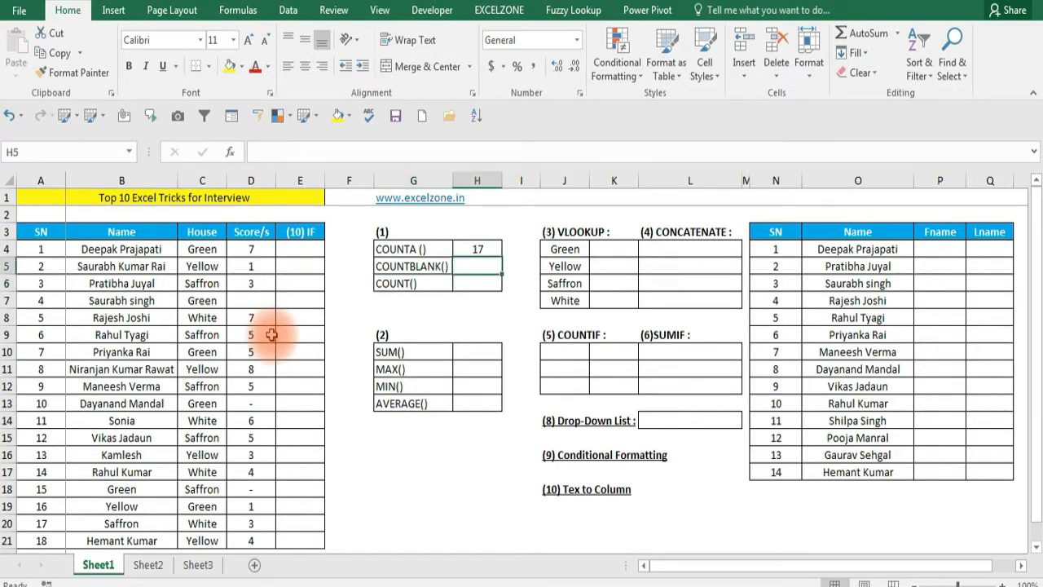
{"action": "type", "text": "=c"}
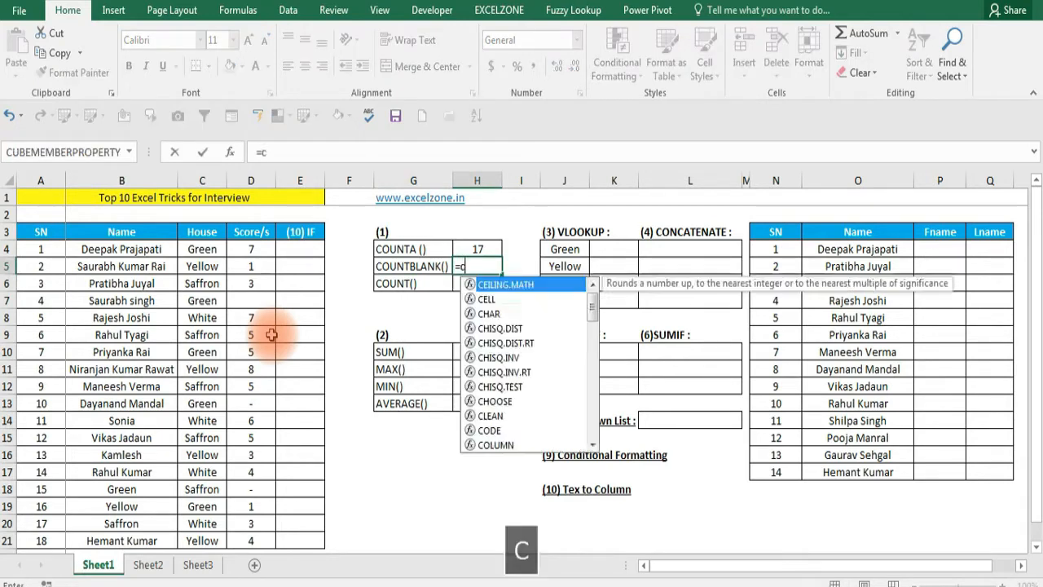
{"action": "type", "text": "oun"}
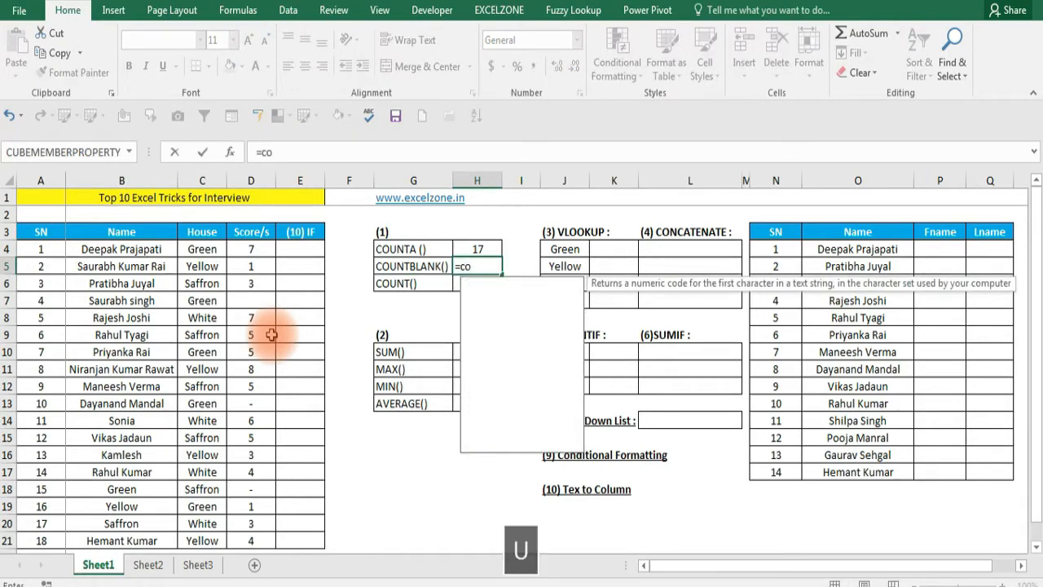
{"action": "key", "text": "Down"}
{"action": "key", "text": "Down"}
{"action": "key", "text": "Tab"}
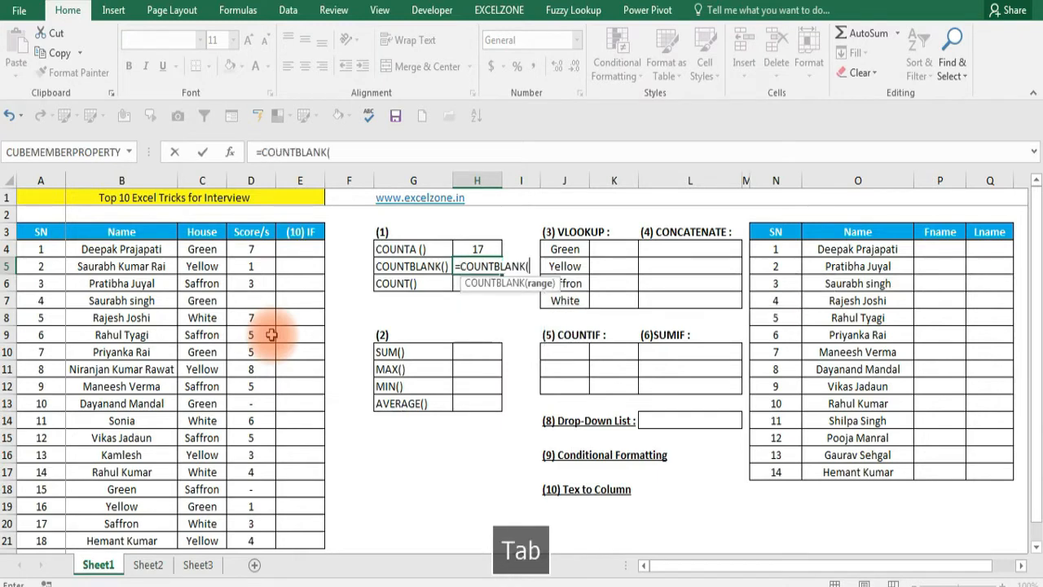
{"action": "key", "text": "Left"}
{"action": "key", "text": "Left"}
{"action": "key", "text": "Left"}
{"action": "key", "text": "Left"}
{"action": "key", "text": "Up"}
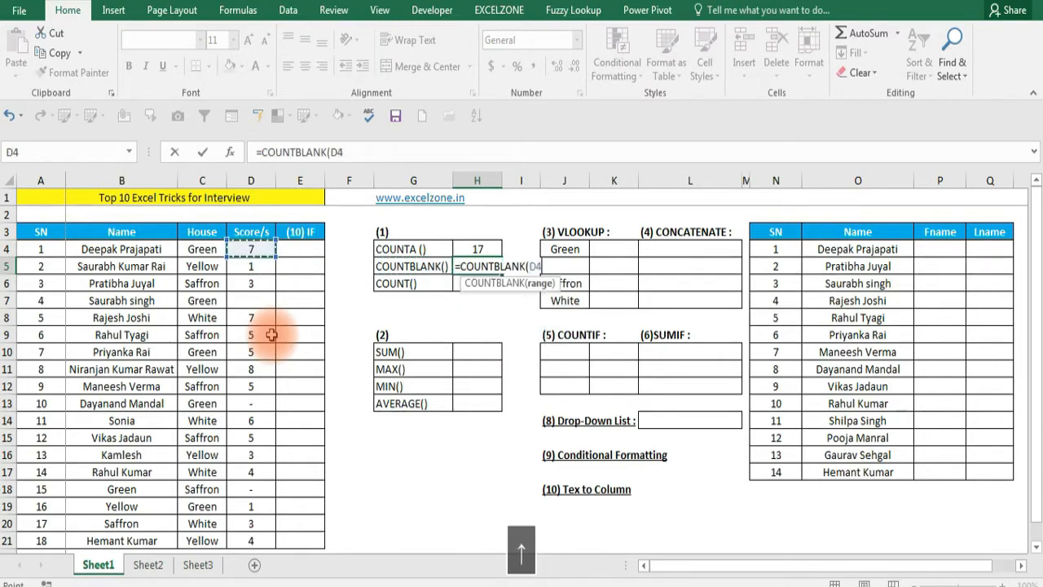
{"action": "key", "text": "ctrl+shift+Down"}
{"action": "key", "text": "ctrl+shift+Down"}
{"action": "key", "text": "ctrl+shift+Down"}
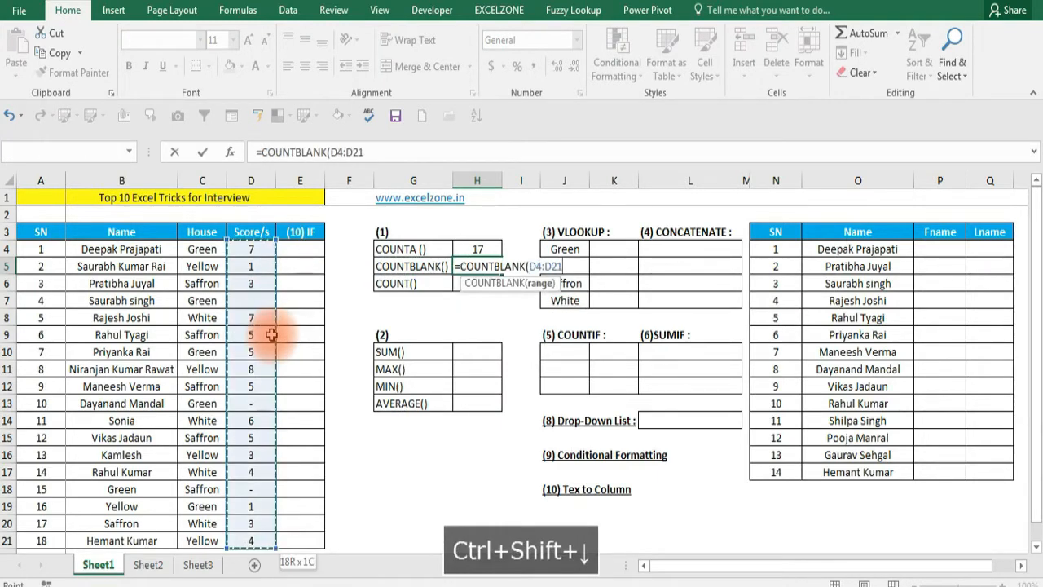
{"action": "type", "text": ")"}
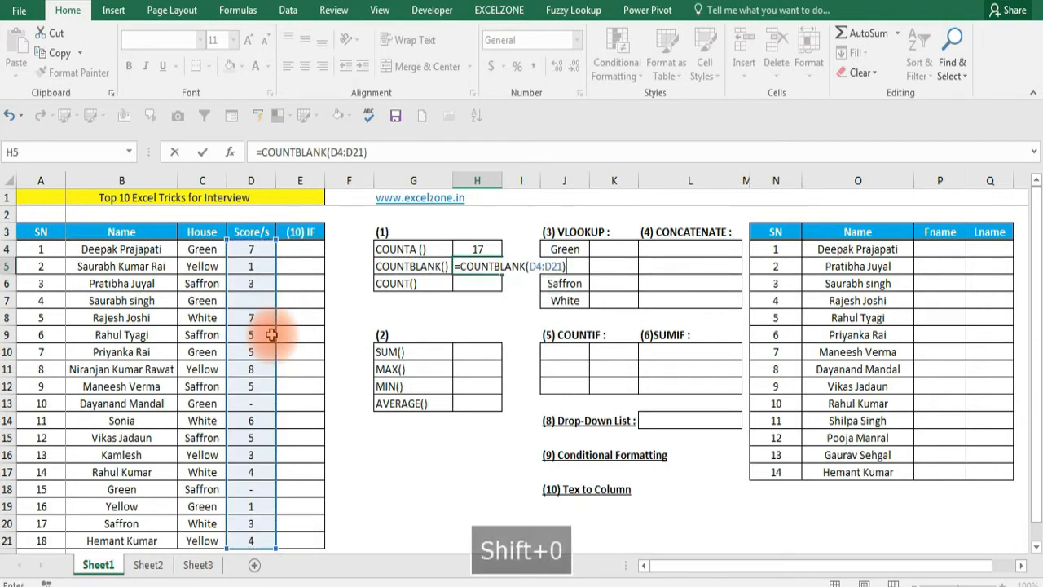
{"action": "key", "text": "Return"}
Center-align the COUNTBLANK result in H5.
{"action": "key", "text": "alt+h"}
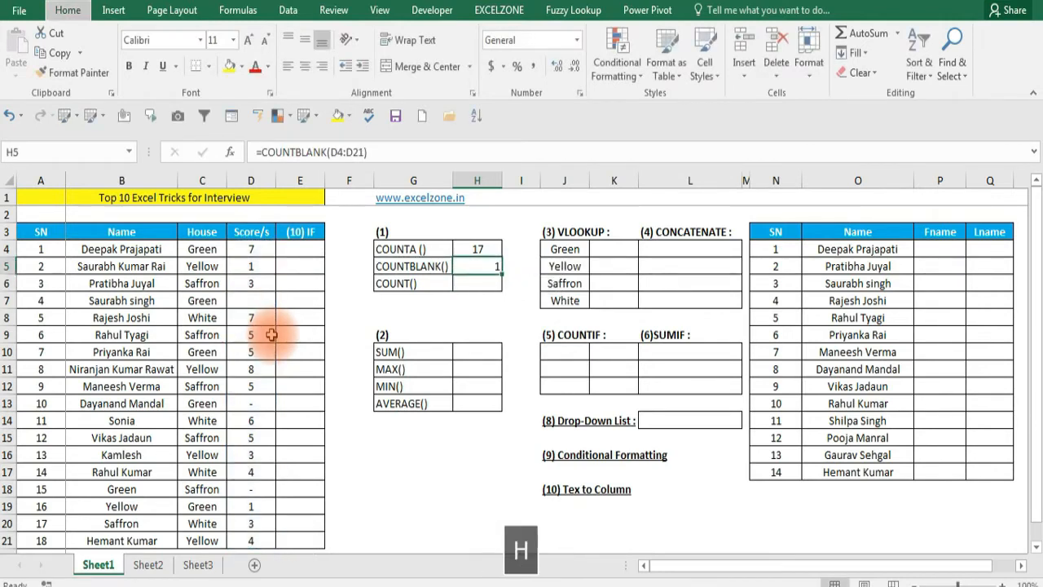
{"action": "key", "text": "a"}
{"action": "key", "text": "c"}
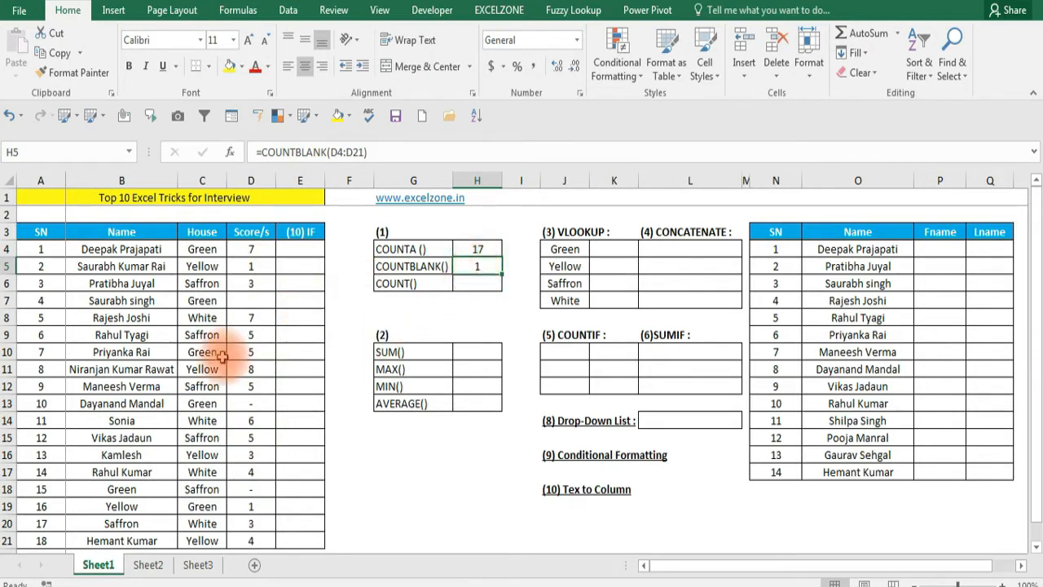
Clear the score in D12 to create another blank cell in the Score/s column.
{"action": "left_click", "coordinate": [251, 401]}
{"action": "left_click", "coordinate": [253, 382]}
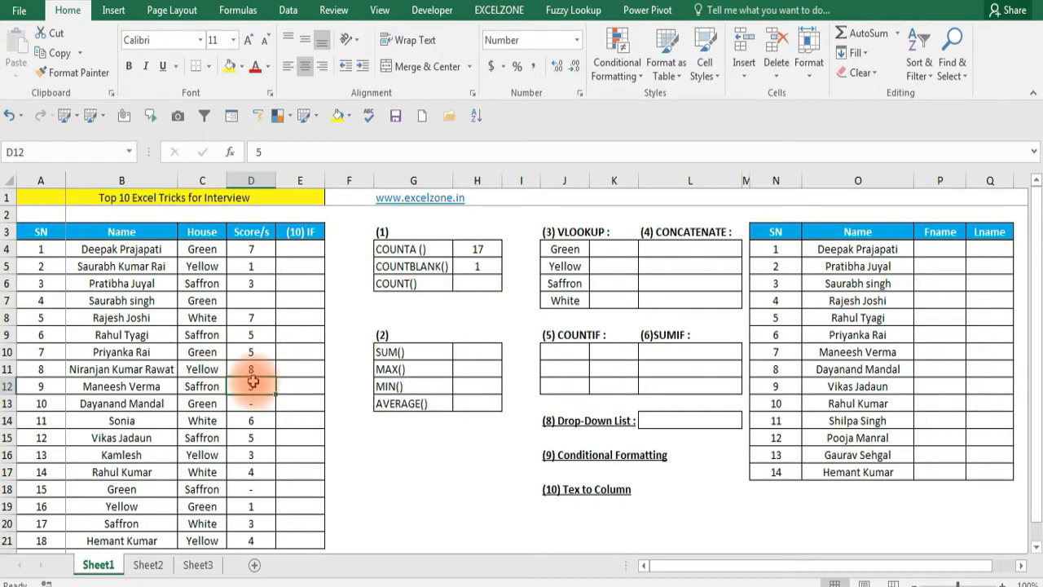
{"action": "key", "text": "Delete"}
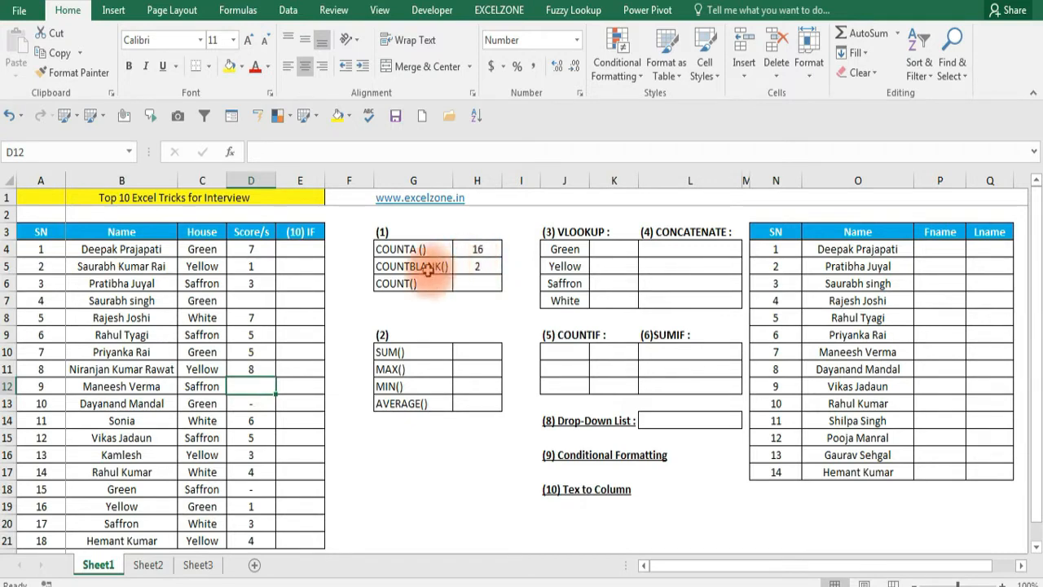
Enter =COUNT(D4:D21) in H6 to count the numeric cells in the Score/s column.
{"action": "left_click", "coordinate": [475, 281]}
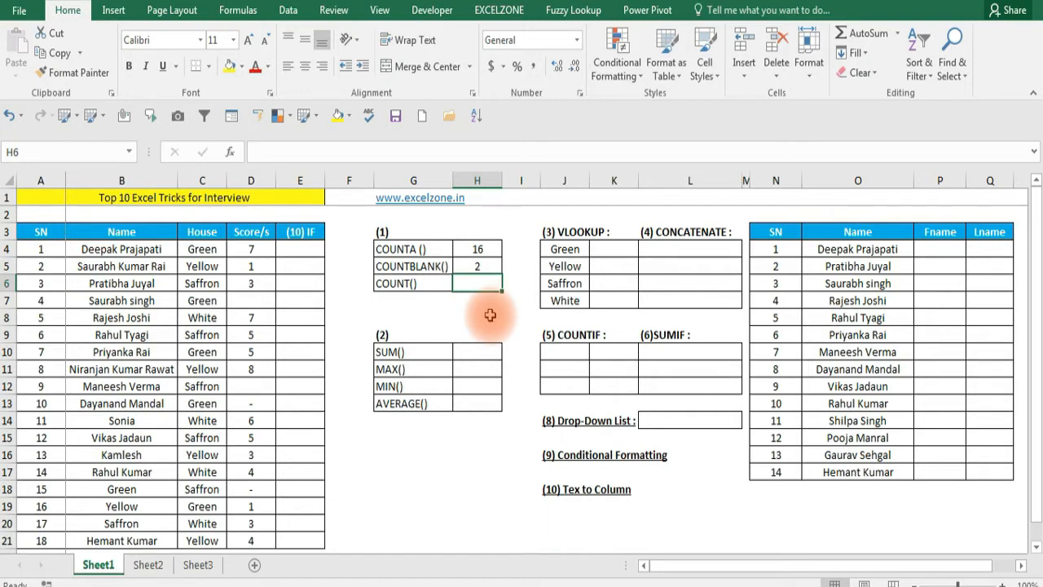
{"action": "type", "text": "=cu"}
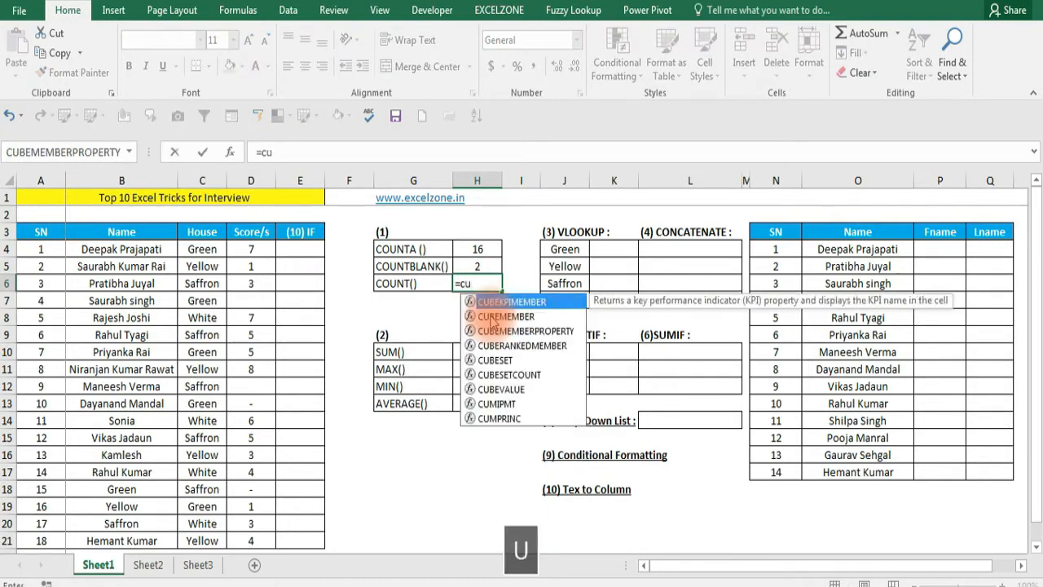
{"action": "type", "text": "n"}
{"action": "key", "text": "BackSpace"}
{"action": "key", "text": "BackSpace"}
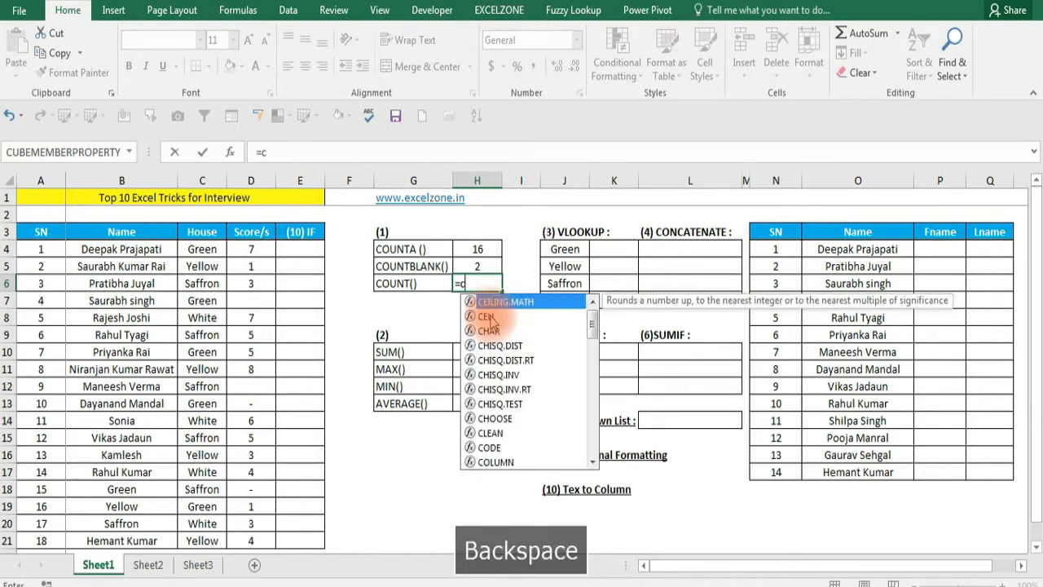
{"action": "type", "text": "ou"}
{"action": "key", "text": "Tab"}
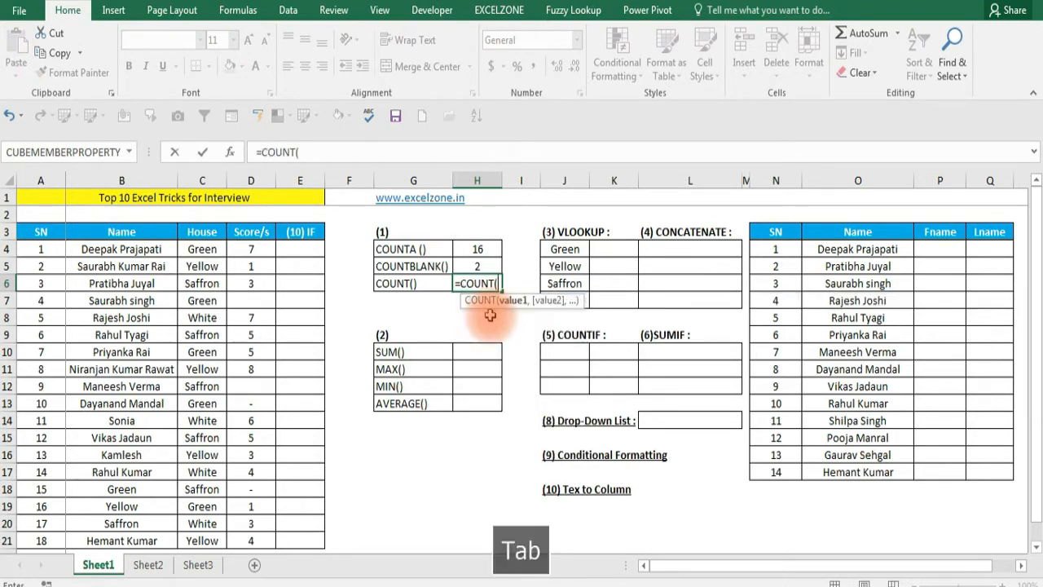
{"action": "key", "text": "Left"}
{"action": "key", "text": "Left"}
{"action": "key", "text": "Left"}
{"action": "key", "text": "Left"}
{"action": "key", "text": "Up"}
{"action": "key", "text": "Up"}
{"action": "key", "text": "shift+Down"}
{"action": "key", "text": "shift+Down"}
{"action": "key", "text": "shift+Down"}
{"action": "key", "text": "shift+Down"}
{"action": "key", "text": "shift+Down"}
{"action": "key", "text": "shift+Down"}
{"action": "key", "text": "shift+Down"}
{"action": "key", "text": "shift+Down"}
{"action": "key", "text": "shift+Down"}
{"action": "key", "text": "shift+Down"}
{"action": "key", "text": "shift+Down"}
{"action": "key", "text": "shift+Down"}
{"action": "key", "text": "shift+Down"}
{"action": "key", "text": "shift+Down"}
{"action": "key", "text": "shift+Down"}
{"action": "key", "text": "shift+Down"}
{"action": "key", "text": "shift+Down"}
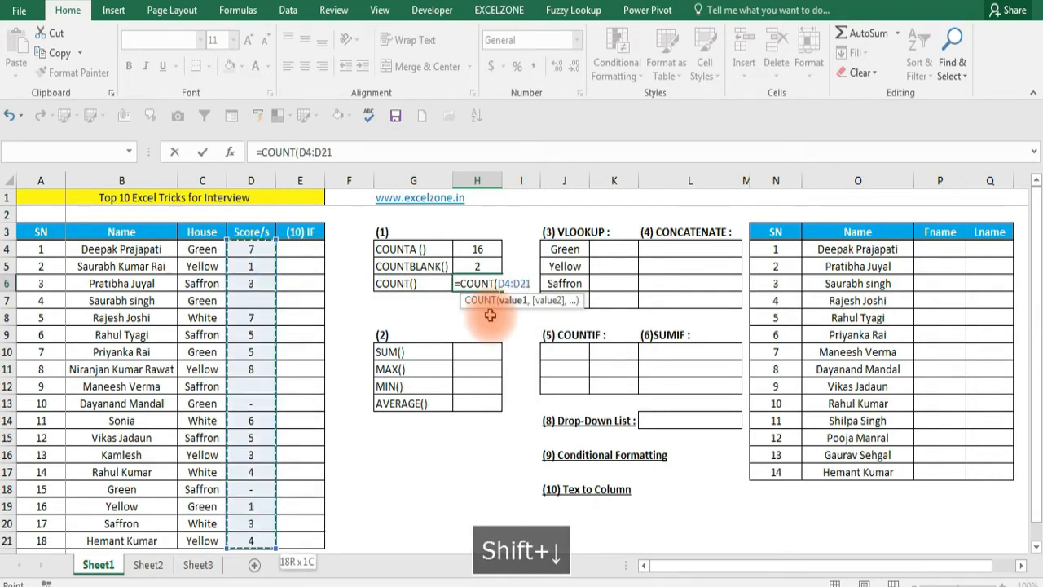
{"action": "type", "text": ")"}
{"action": "key", "text": "Return"}
{"action": "key", "text": "Up"}
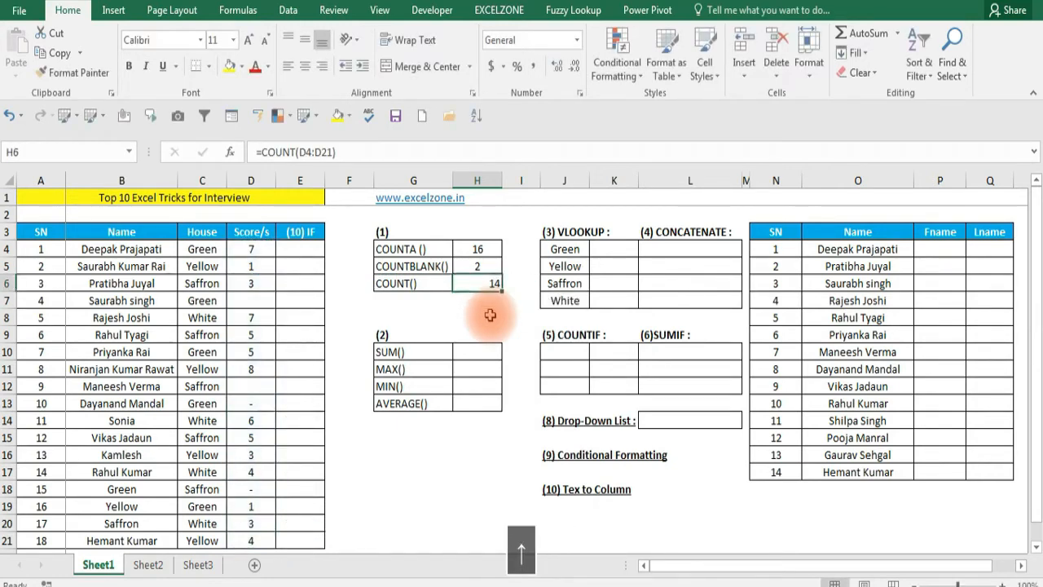
Enter the text "a" in the blank score cell D7.
{"action": "key", "text": "Left"}
{"action": "key", "text": "Left"}
{"action": "key", "text": "Left"}
{"action": "key", "text": "Left"}
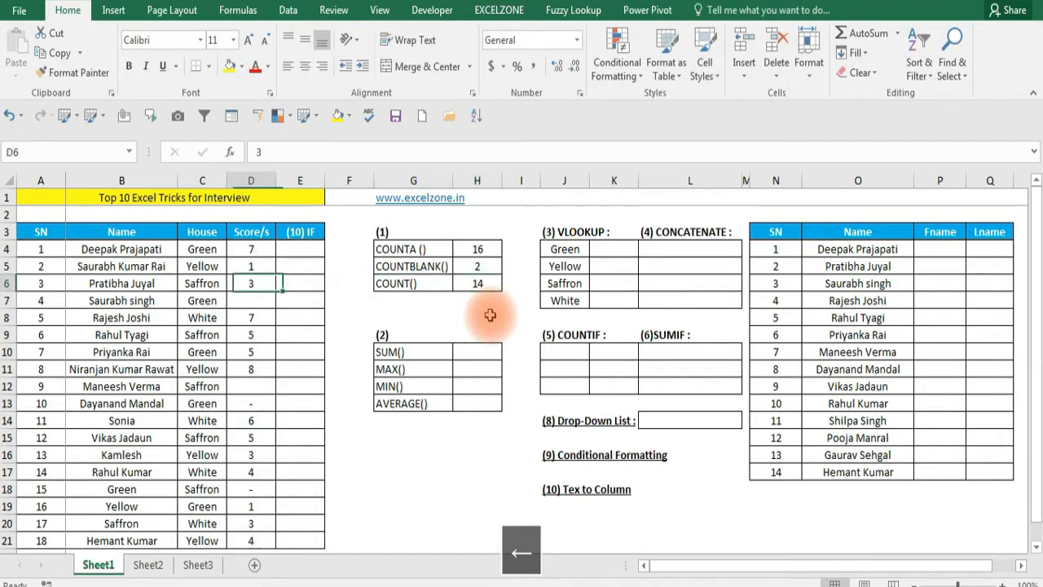
{"action": "key", "text": "Down"}
{"action": "type", "text": "a"}
{"action": "key", "text": "Down"}
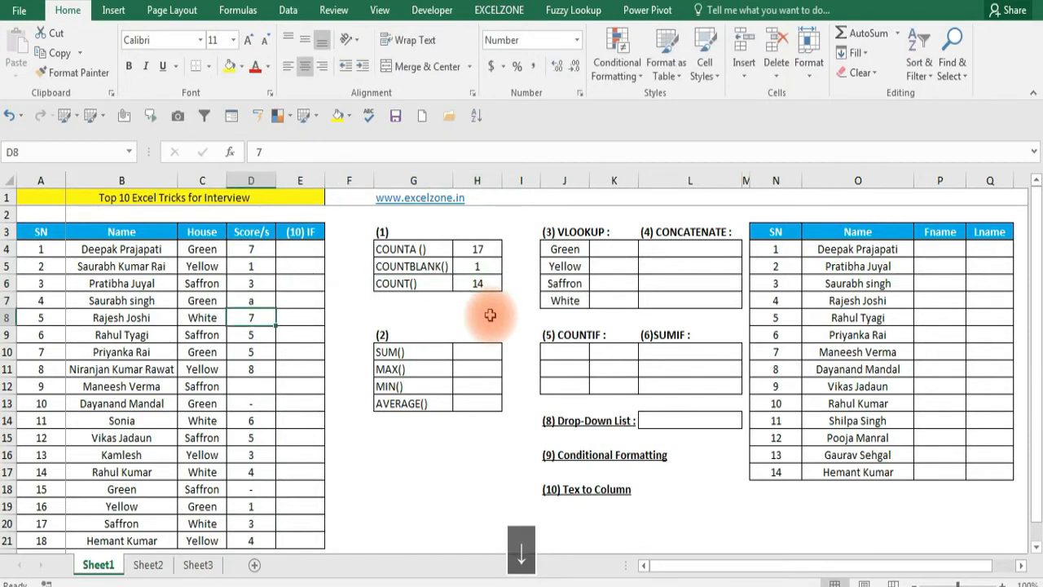
Enter the text "re" in the blank score cell D12.
{"action": "key", "text": "Down"}
{"action": "key", "text": "Up"}
{"action": "key", "text": "Down"}
{"action": "key", "text": "Up"}
{"action": "key", "text": "Up"}
{"action": "key", "text": "Down"}
{"action": "key", "text": "Down"}
{"action": "key", "text": "Down"}
{"action": "key", "text": "Down"}
{"action": "key", "text": "Down"}
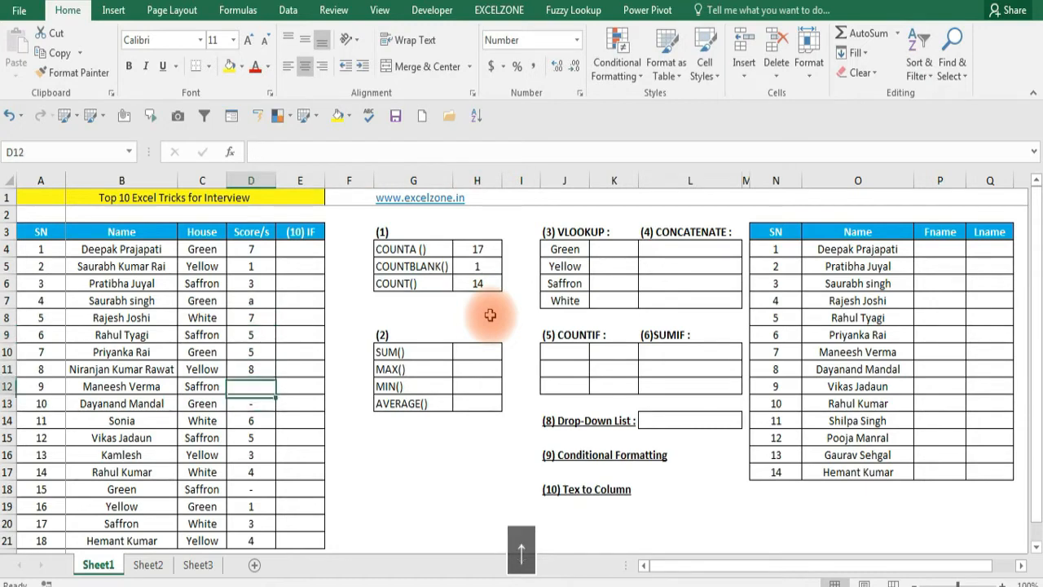
{"action": "type", "text": "re"}
{"action": "key", "text": "Return"}
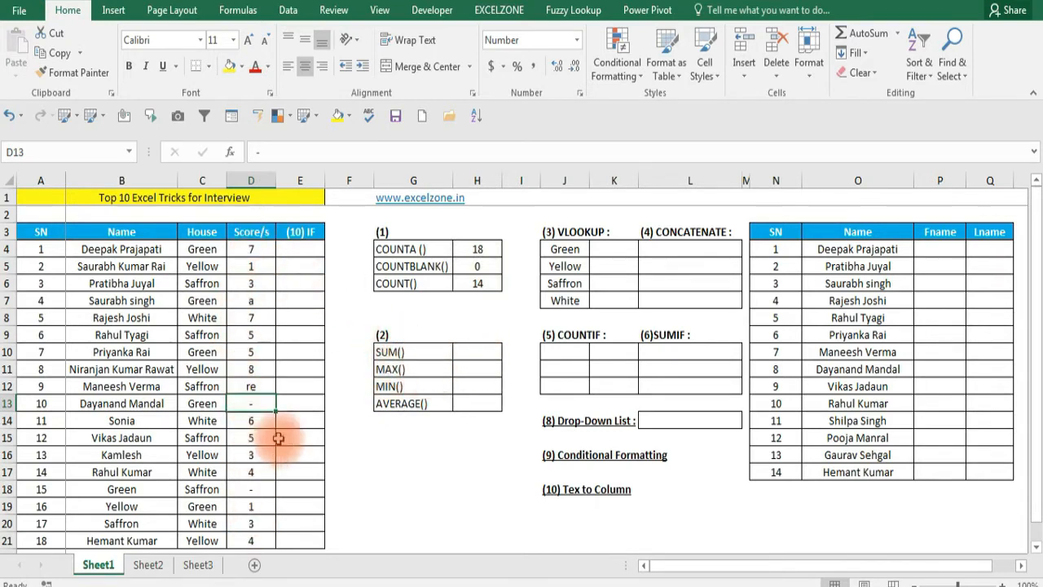
{"action": "left_click", "coordinate": [474, 349]}
{"action": "type", "text": "=su"}
{"action": "key", "text": "Tab"}
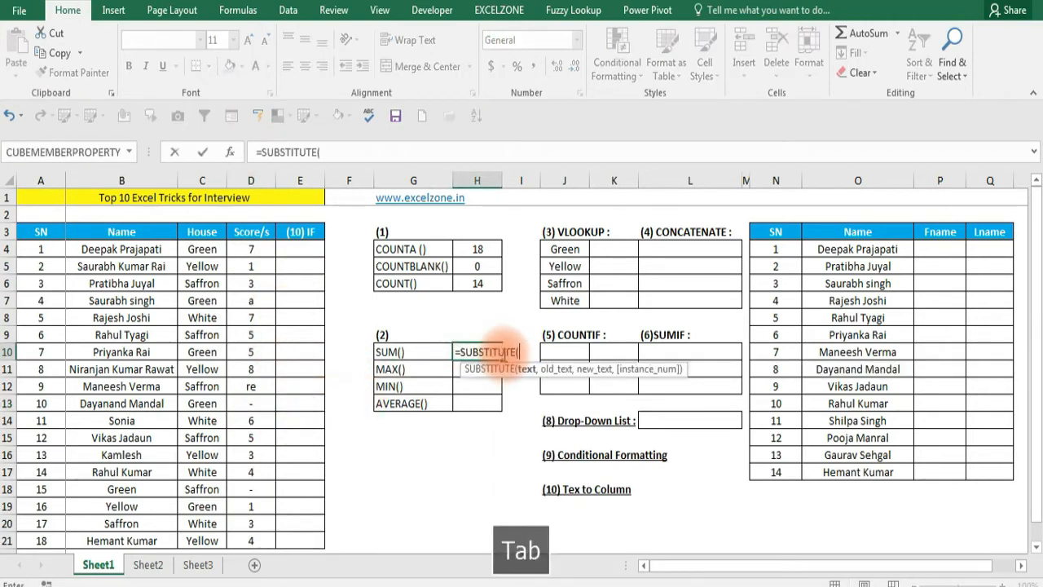
{"action": "key", "text": "Escape"}
Enter =SUM(D4:D21) in H10 to total the Score/s column.
{"action": "type", "text": "="}
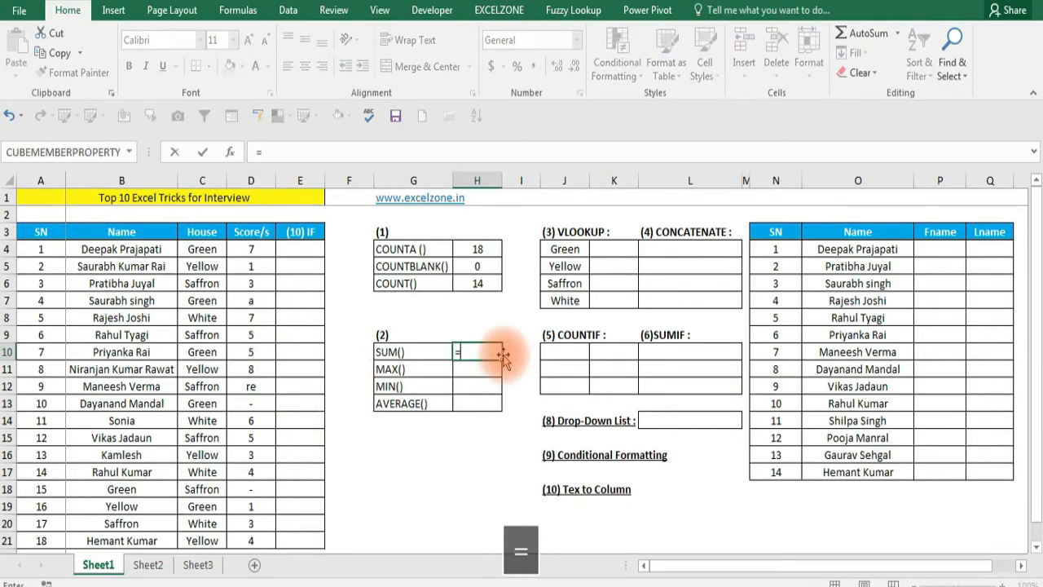
{"action": "type", "text": "sum"}
{"action": "key", "text": "Tab"}
{"action": "key", "text": "Left"}
{"action": "key", "text": "Left"}
{"action": "key", "text": "Left"}
{"action": "key", "text": "Left"}
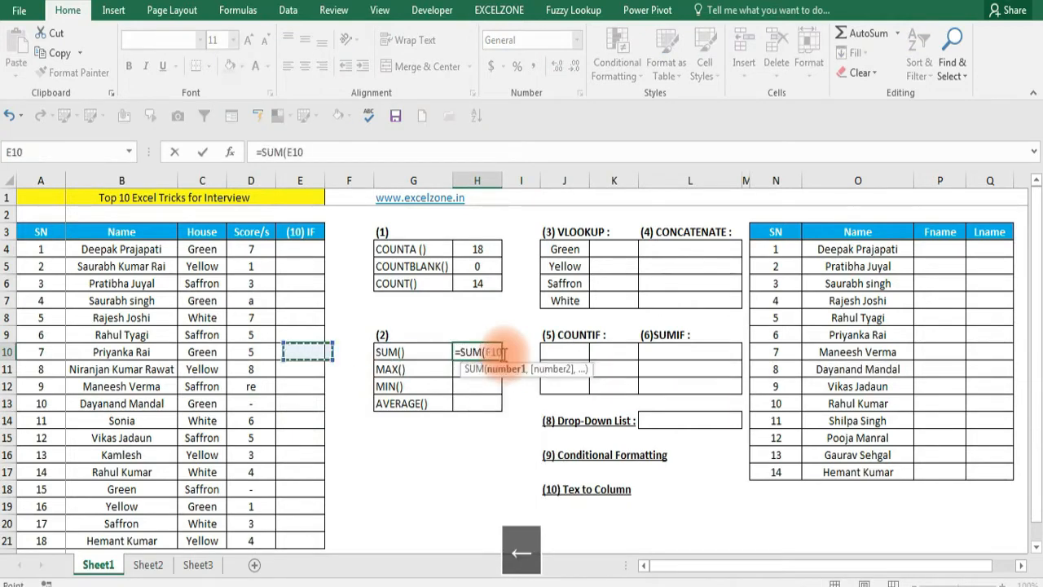
{"action": "key", "text": "Up"}
{"action": "key", "text": "Up"}
{"action": "key", "text": "Up"}
{"action": "key", "text": "Up"}
{"action": "key", "text": "Up"}
{"action": "key", "text": "Up"}
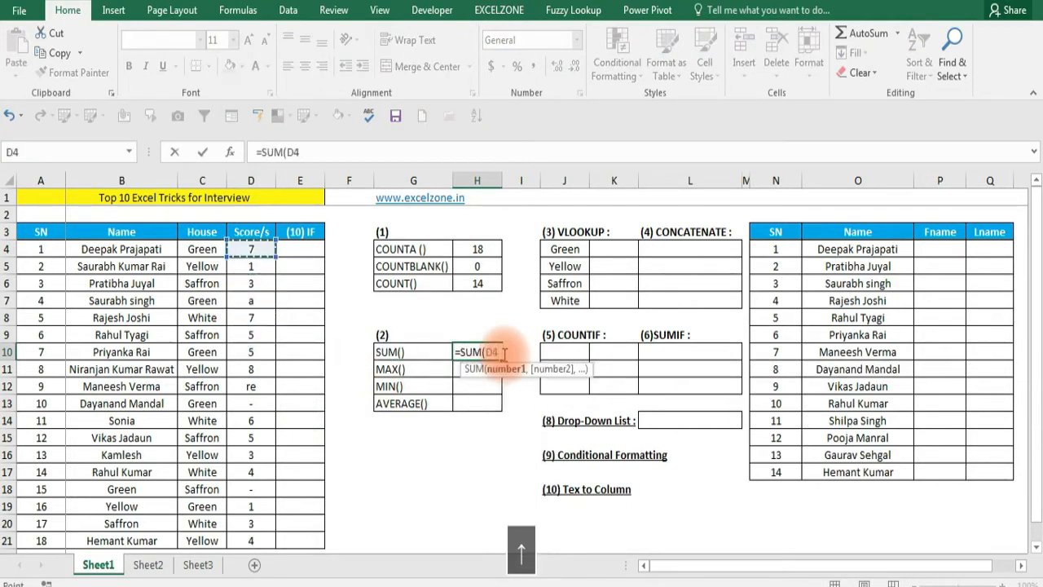
{"action": "key", "text": "ctrl+shift+Down"}
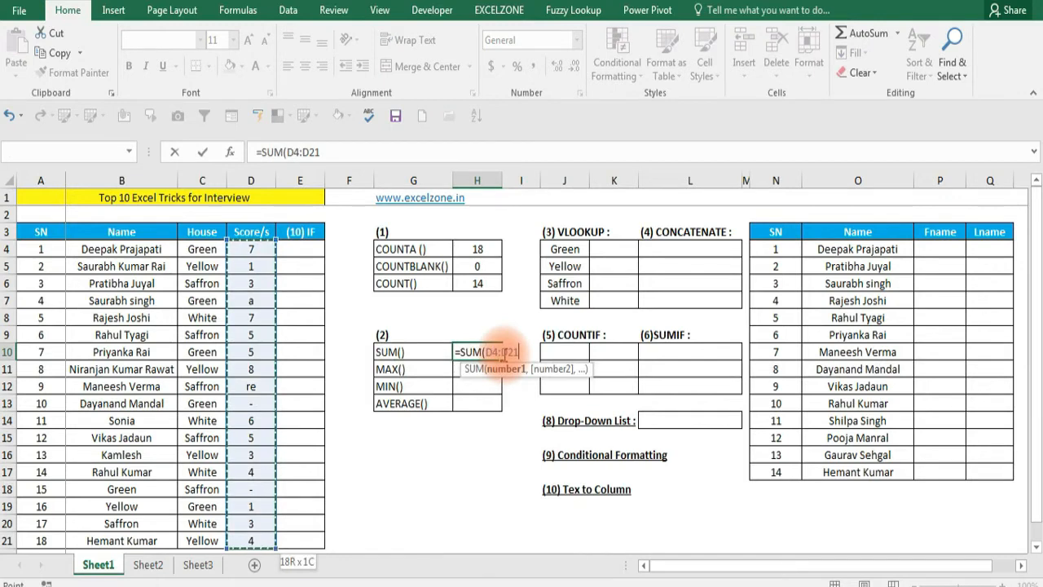
{"action": "type", "text": ")"}
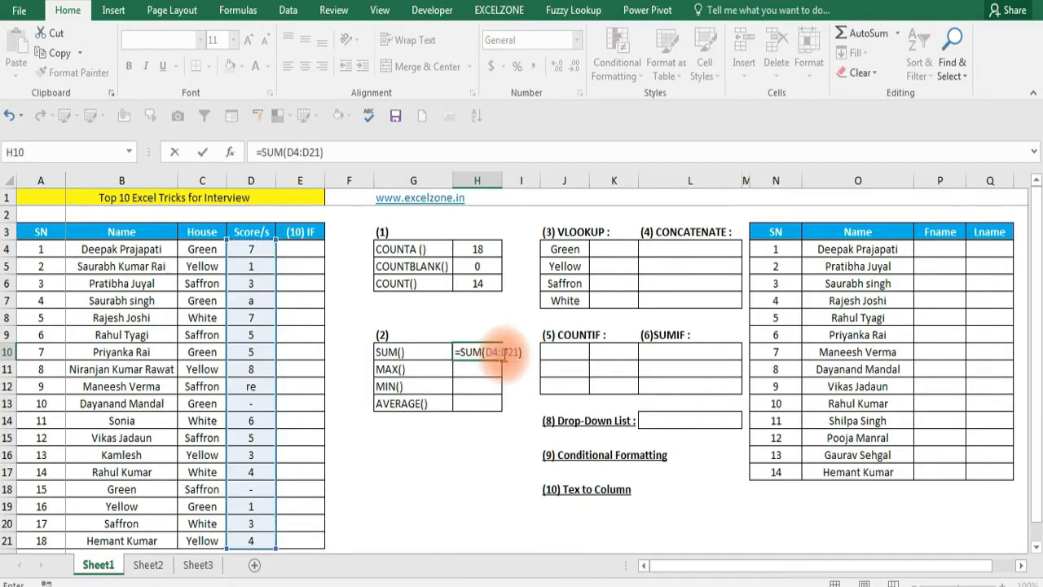
{"action": "key", "text": "Return"}
Center the SUM result in H10 horizontally.
{"action": "left_click", "coordinate": [499, 352]}
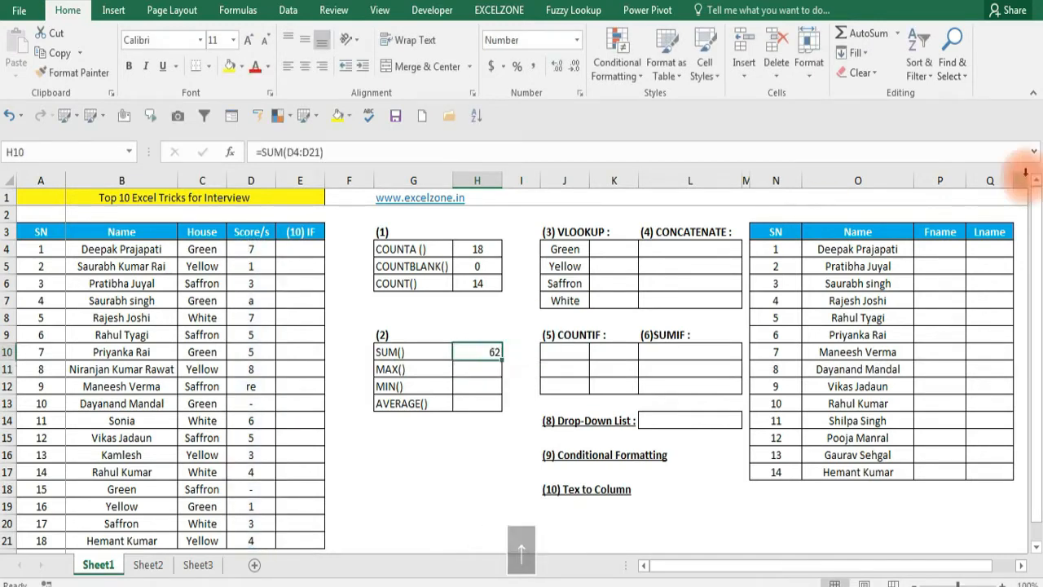
{"action": "key", "text": "alt+h"}
{"action": "key", "text": "a"}
{"action": "key", "text": "c"}
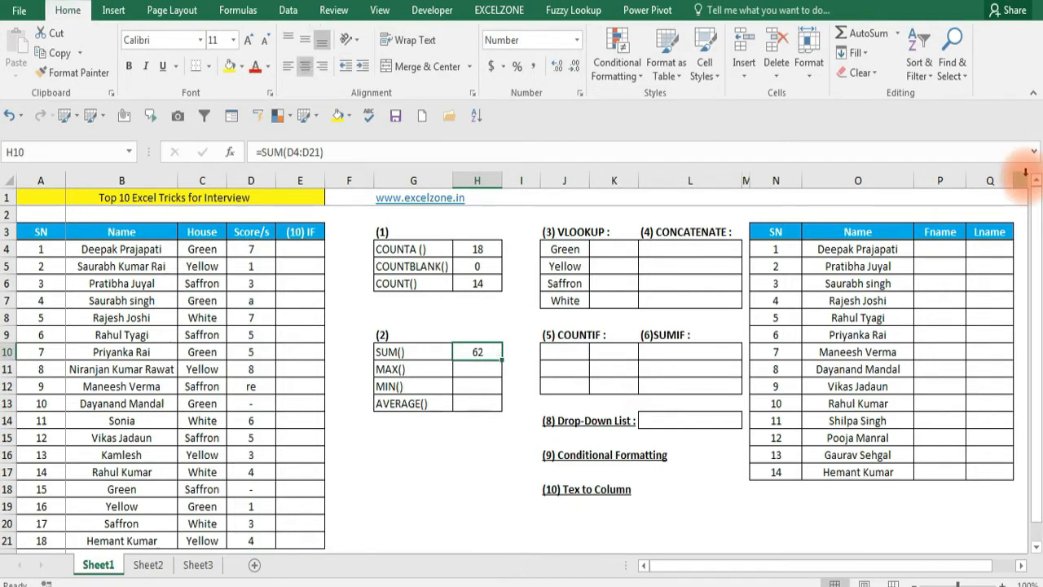
Replace the text entries in the Score/s column with numbers: 0 in D12 and 5 in D13.
{"action": "key", "text": "Left"}
{"action": "key", "text": "Left"}
{"action": "key", "text": "Left"}
{"action": "key", "text": "Down"}
{"action": "key", "text": "Down"}
{"action": "key", "text": "Left"}
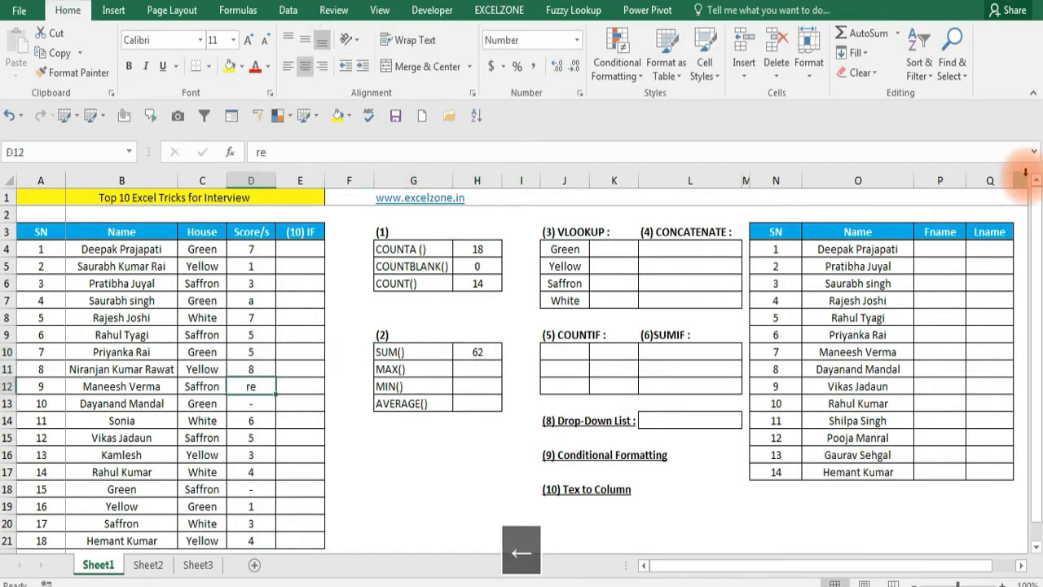
{"action": "key", "text": "Down"}
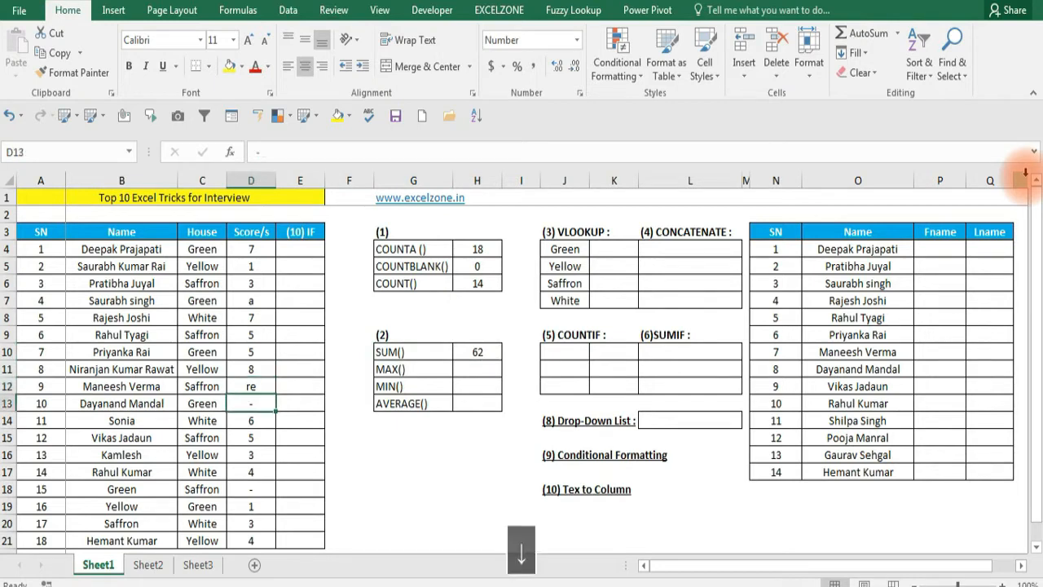
{"action": "key", "text": "Up"}
{"action": "type", "text": "0"}
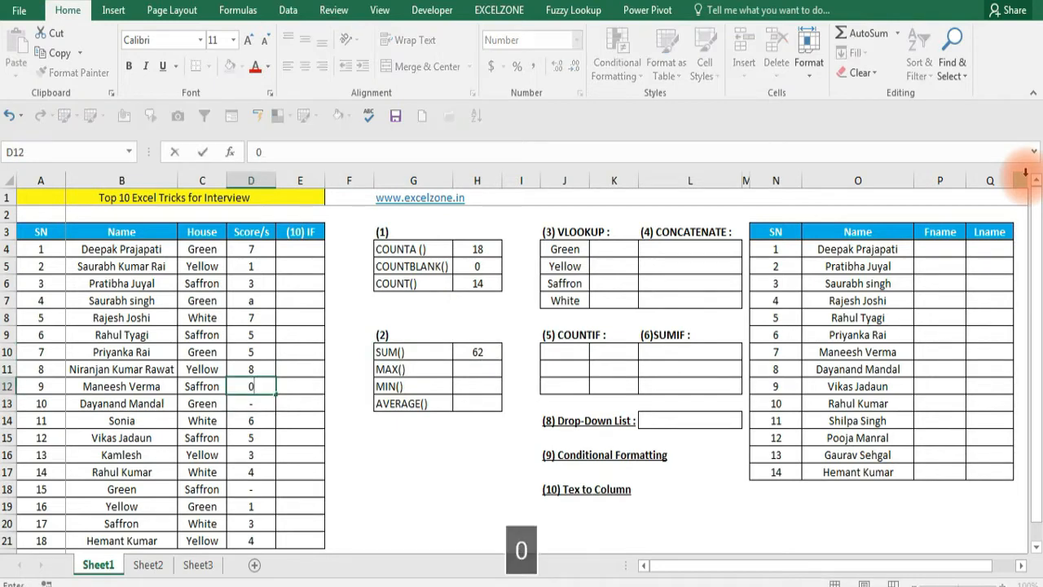
{"action": "key", "text": "Return"}
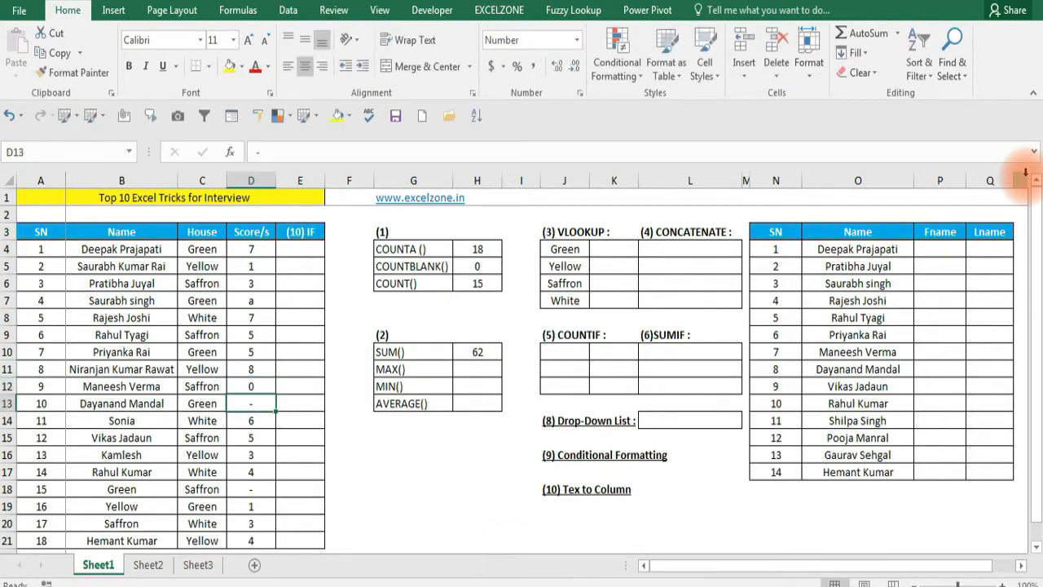
{"action": "type", "text": "5"}
{"action": "key", "text": "Return"}
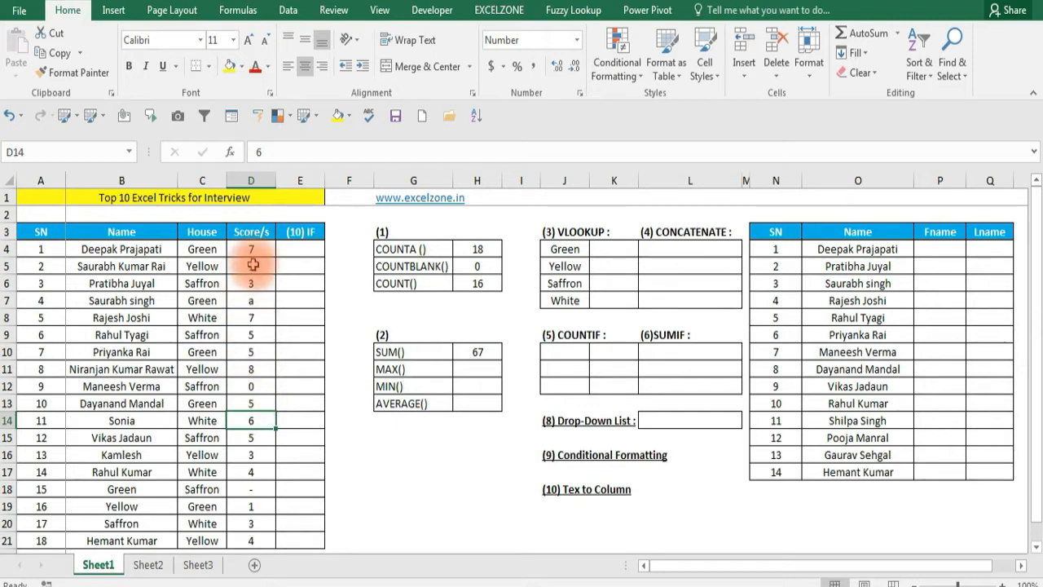
Enter =MAX(D4:D21) in H11 to find the highest score.
{"action": "left_click", "coordinate": [468, 370]}
{"action": "type", "text": "="}
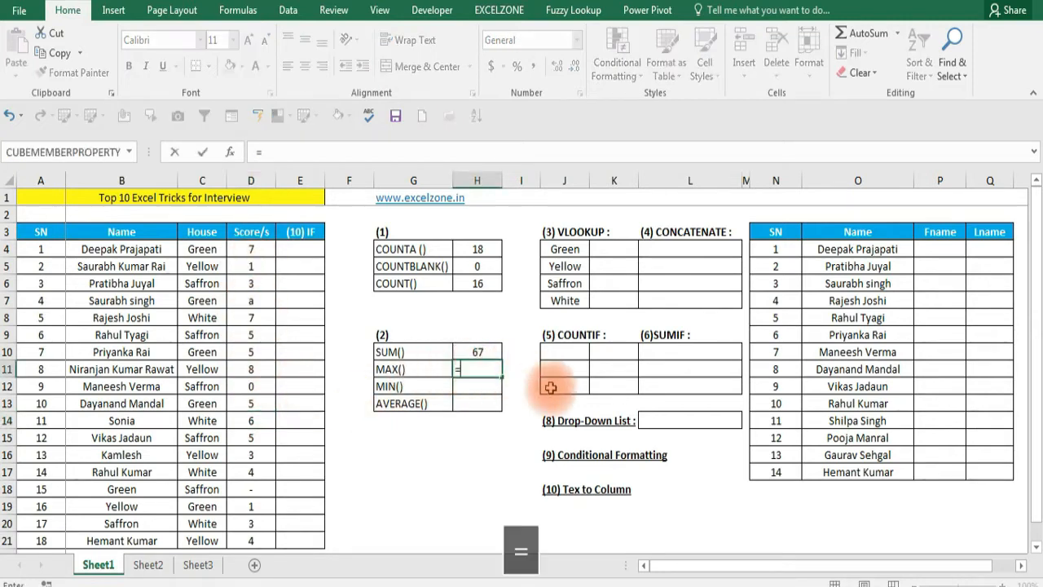
{"action": "type", "text": "ma"}
{"action": "key", "text": "Down"}
{"action": "key", "text": "Down"}
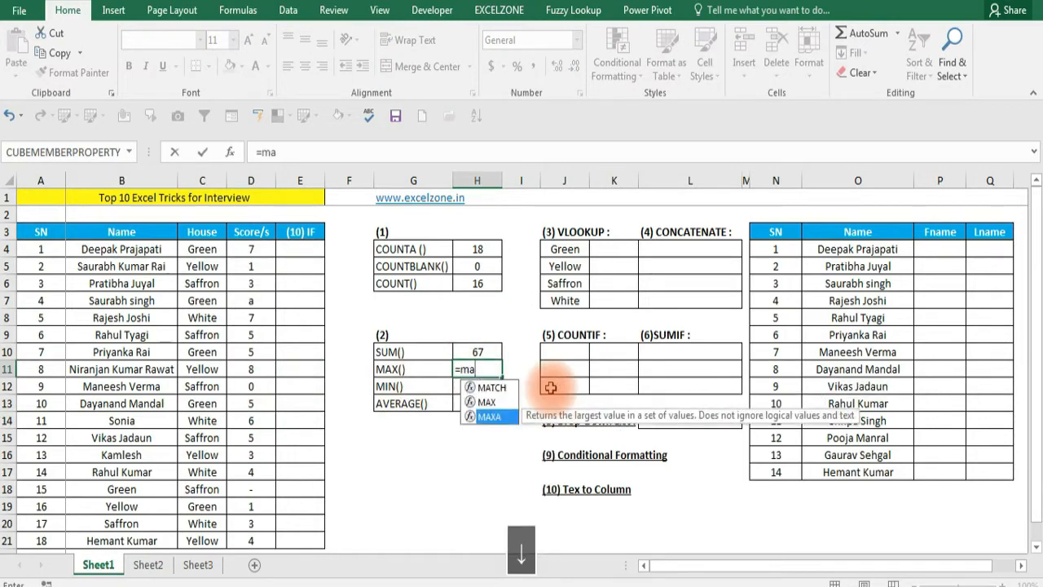
{"action": "key", "text": "Up"}
{"action": "key", "text": "Tab"}
{"action": "key", "text": "Left"}
{"action": "key", "text": "Left"}
{"action": "key", "text": "Left"}
{"action": "key", "text": "Left"}
{"action": "key", "text": "Down"}
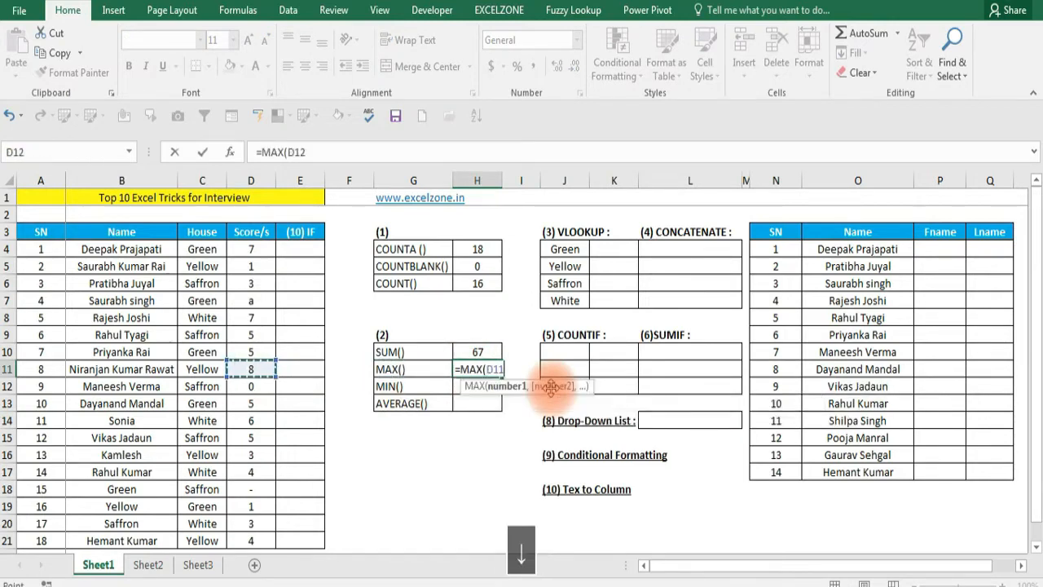
{"action": "key", "text": "Down"}
{"action": "key", "text": "Down"}
{"action": "key", "text": "Down"}
{"action": "key", "text": "Down"}
{"action": "key", "text": "Down"}
{"action": "key", "text": "Down"}
{"action": "key", "text": "Down"}
{"action": "key", "text": "Down"}
{"action": "key", "text": "Down"}
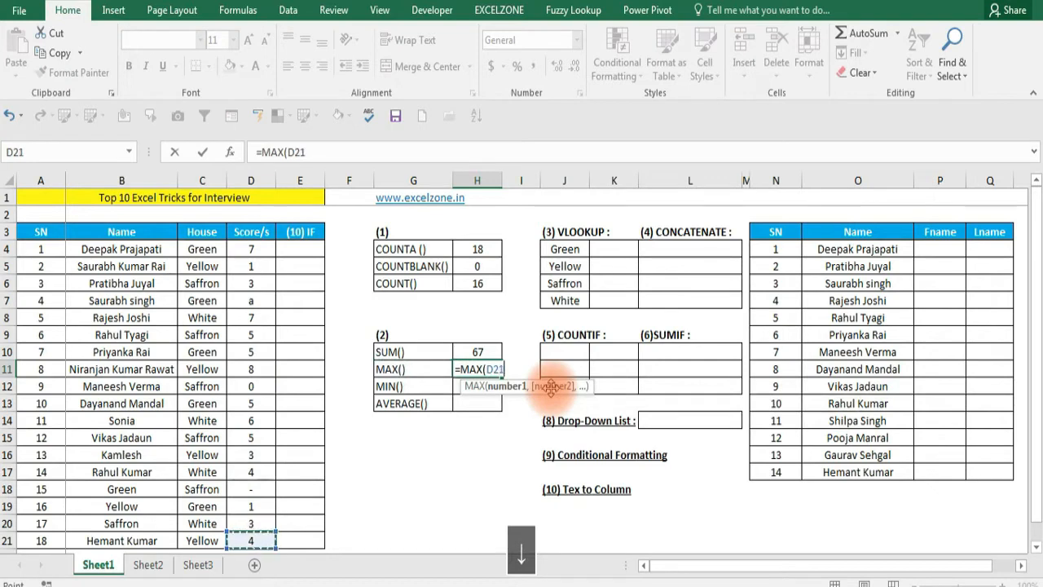
{"action": "key", "text": "shift+Up"}
{"action": "key", "text": "shift+Up"}
{"action": "key", "text": "shift+Up"}
{"action": "key", "text": "shift+Up"}
{"action": "key", "text": "shift+Up"}
{"action": "key", "text": "shift+Up"}
{"action": "key", "text": "shift+Up"}
{"action": "key", "text": "shift+Up"}
{"action": "key", "text": "shift+Up"}
{"action": "key", "text": "shift+Up"}
{"action": "key", "text": "shift+Up"}
{"action": "key", "text": "shift+Up"}
{"action": "key", "text": "shift+Up"}
{"action": "key", "text": "shift+Up"}
{"action": "key", "text": "shift+Up"}
{"action": "key", "text": "shift+Up"}
{"action": "key", "text": "shift+Up"}
{"action": "type", "text": ")"}
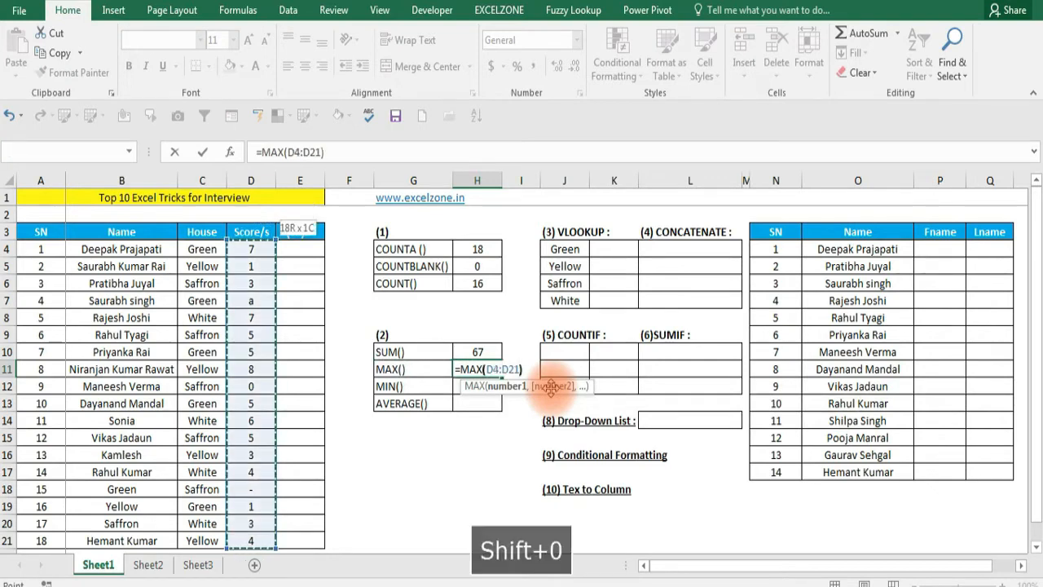
{"action": "key", "text": "Return"}
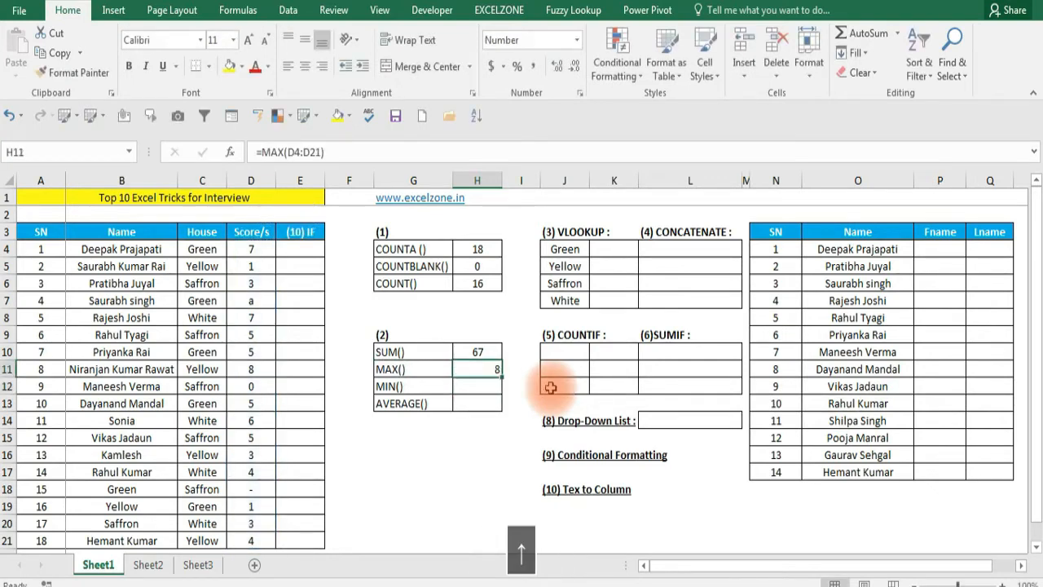
Center the MAX result in H11 horizontally.
{"action": "key", "text": "alt+h"}
{"action": "key", "text": "a"}
{"action": "key", "text": "c"}
Change the score in D14 to 10 to test the MAX formula.
{"action": "key", "text": "Left"}
{"action": "key", "text": "Left"}
{"action": "key", "text": "Left"}
{"action": "key", "text": "Left"}
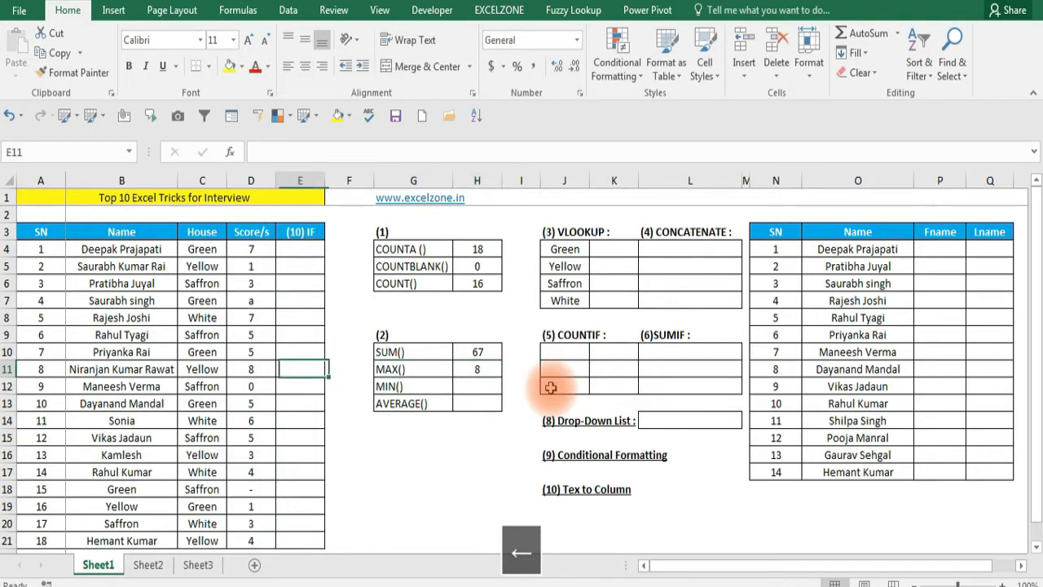
{"action": "key", "text": "Down"}
{"action": "key", "text": "Down"}
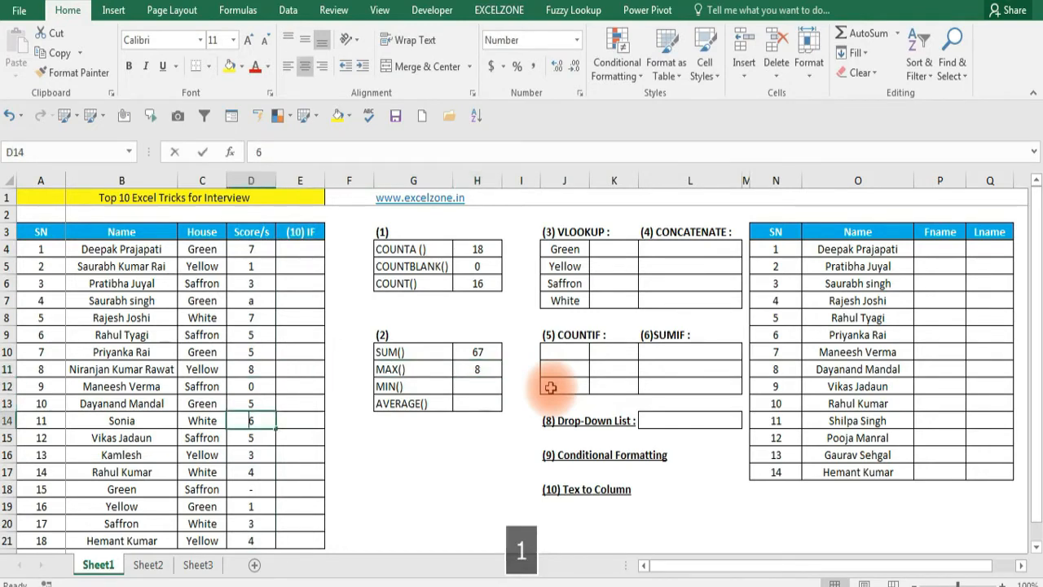
{"action": "type", "text": "10"}
{"action": "key", "text": "Return"}
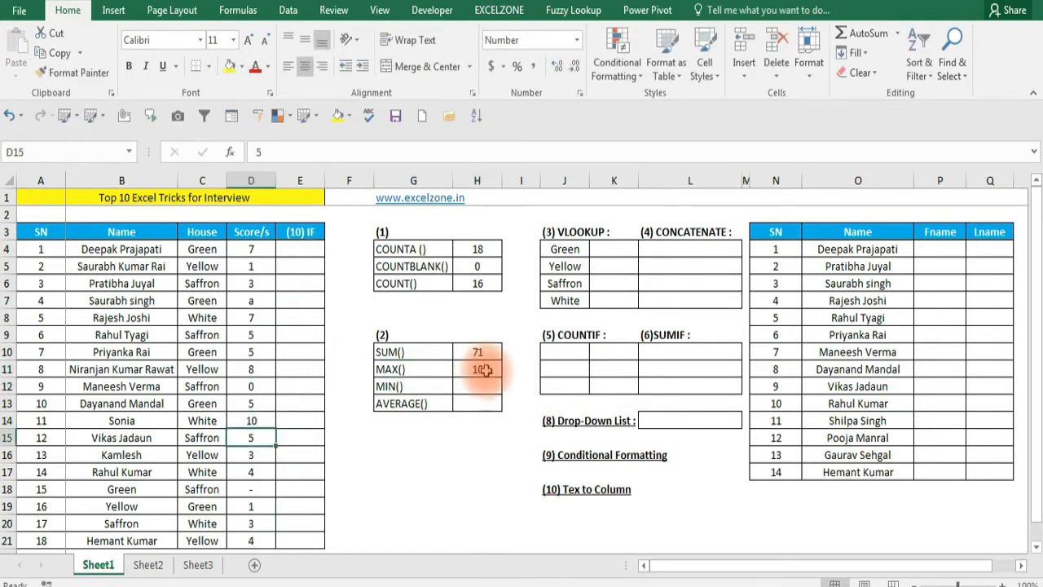
Enter =MIN(D4:D21) in H12 to find the lowest score.
{"action": "left_click", "coordinate": [473, 383]}
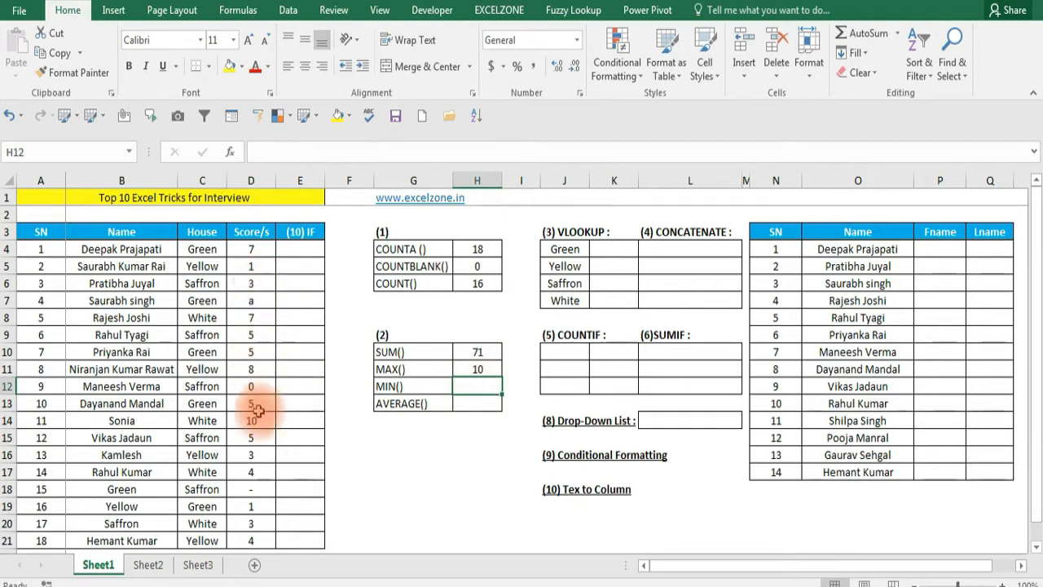
{"action": "key", "text": "Up"}
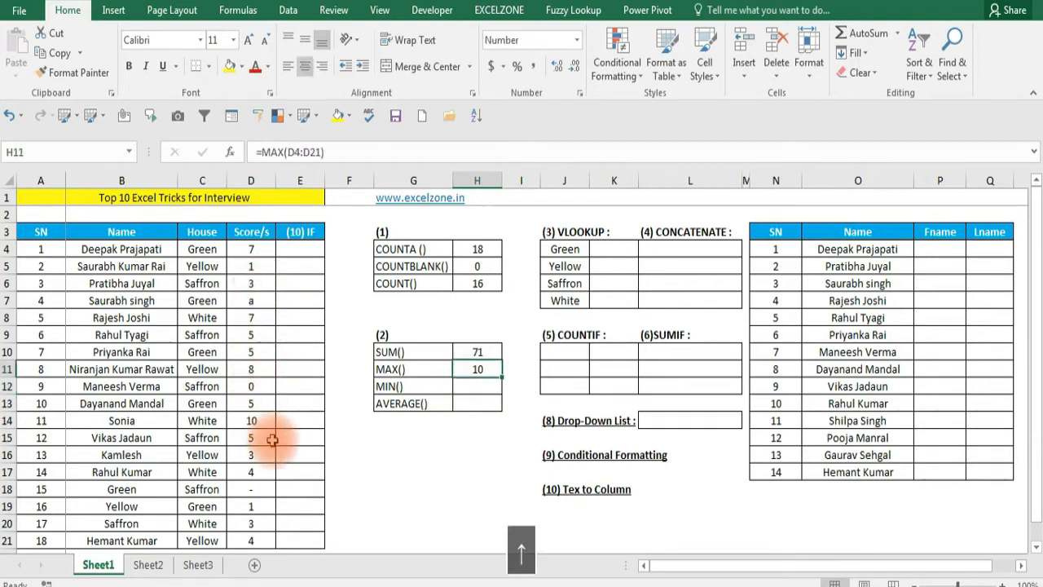
{"action": "key", "text": "Left"}
{"action": "key", "text": "Down"}
{"action": "key", "text": "Up"}
{"action": "key", "text": "Right"}
{"action": "key", "text": "Down"}
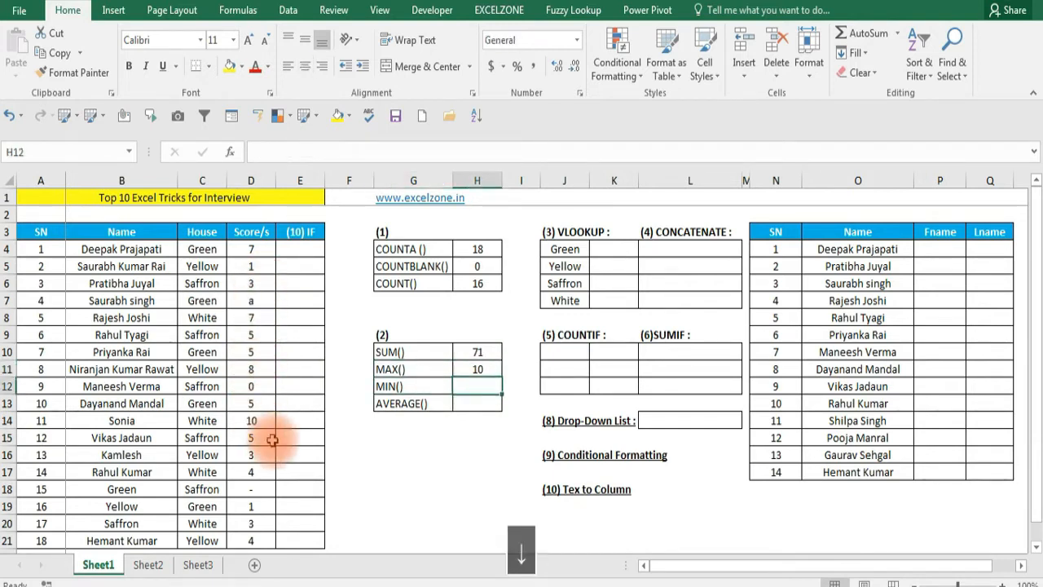
{"action": "type", "text": "=min"}
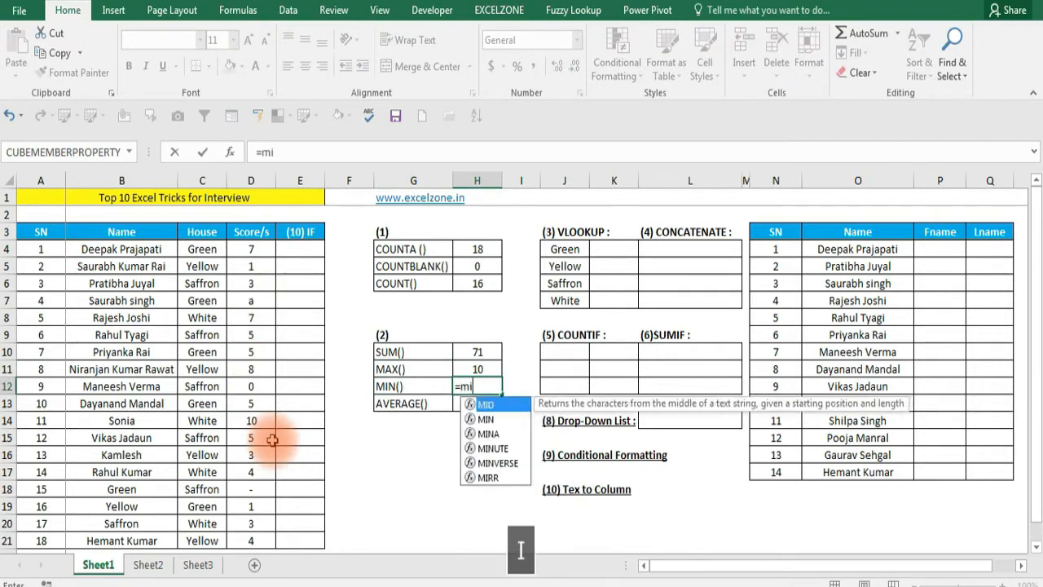
{"action": "key", "text": "Tab"}
{"action": "key", "text": "Left"}
{"action": "key", "text": "Left"}
{"action": "key", "text": "Left"}
{"action": "key", "text": "Left"}
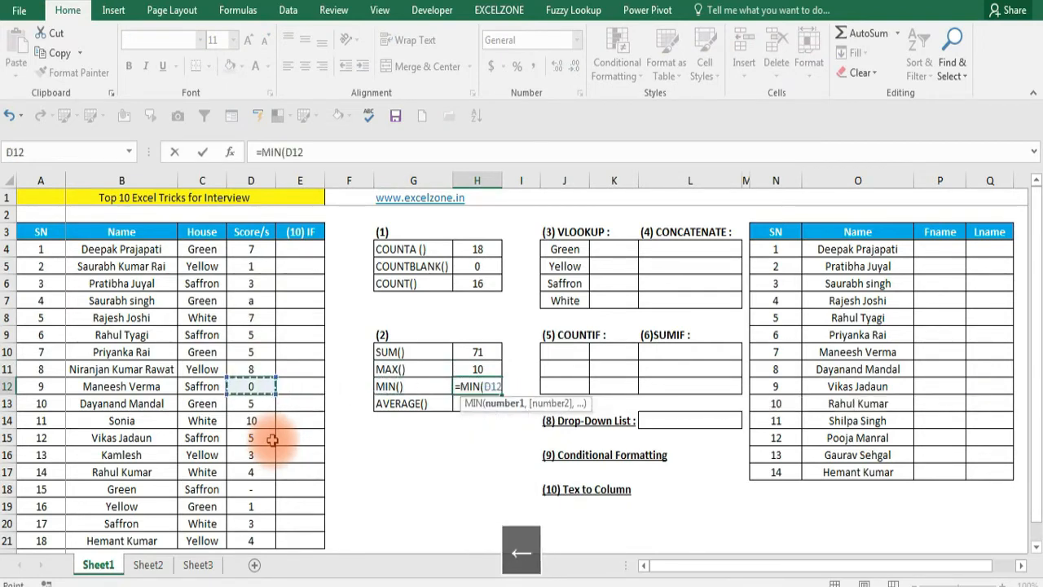
{"action": "key", "text": "Left"}
{"action": "key", "text": "Down"}
{"action": "key", "text": "Down"}
{"action": "key", "text": "Right"}
{"action": "key", "text": "ctrl+Down"}
{"action": "key", "text": "ctrl+shift+Up"}
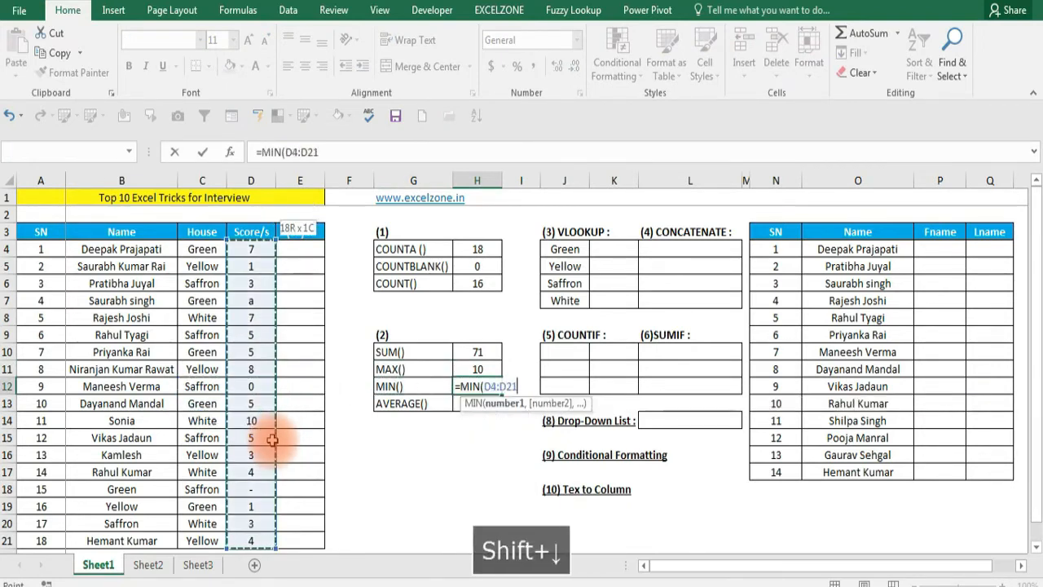
{"action": "type", "text": ")"}
{"action": "key", "text": "Return"}
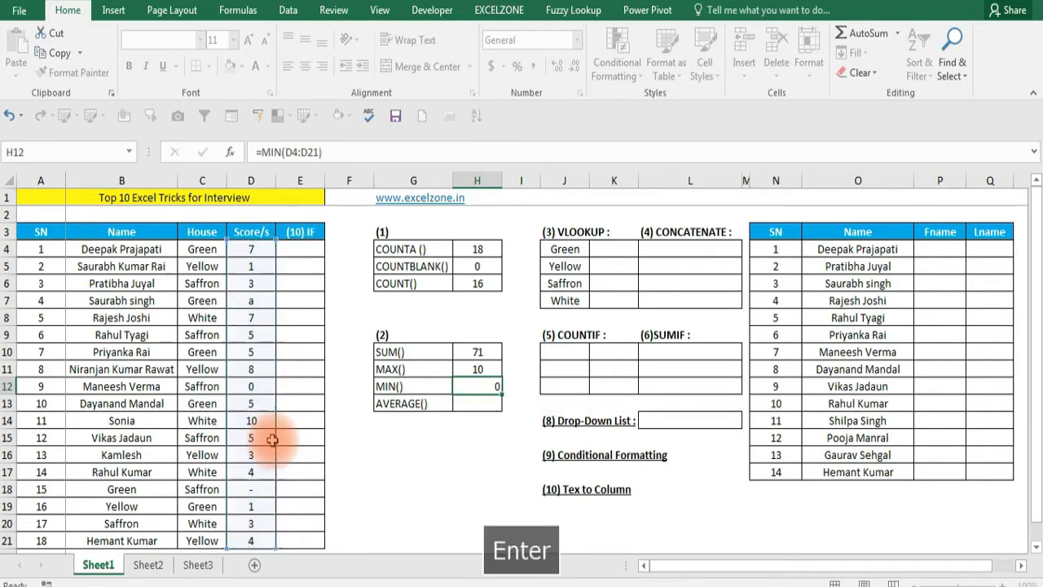
Center the MIN result in H12 horizontally.
{"action": "key", "text": "Up"}
{"action": "key", "text": "alt+h"}
{"action": "key", "text": "a"}
{"action": "key", "text": "c"}
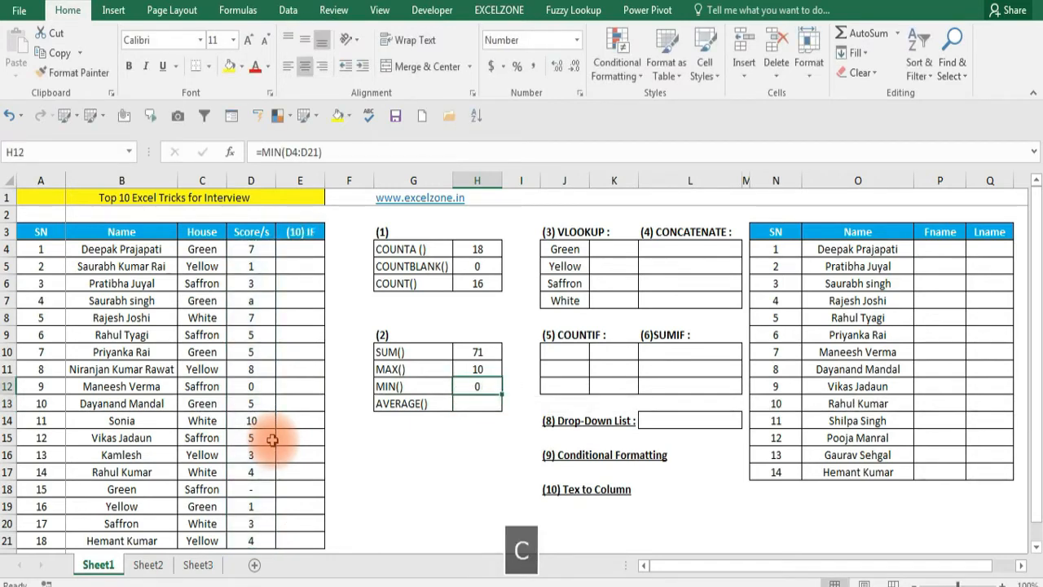
Look through the values in the Score/s column to compare them with the MIN result.
{"action": "key", "text": "Left"}
{"action": "key", "text": "Left"}
{"action": "key", "text": "Left"}
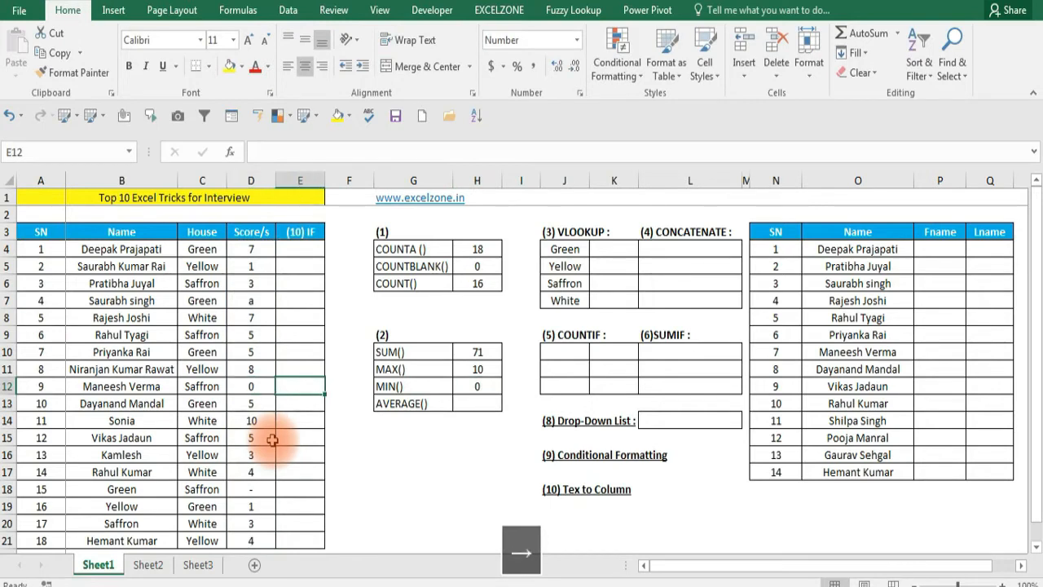
{"action": "key", "text": "Left"}
{"action": "key", "text": "Down"}
{"action": "key", "text": "Down"}
{"action": "key", "text": "Down"}
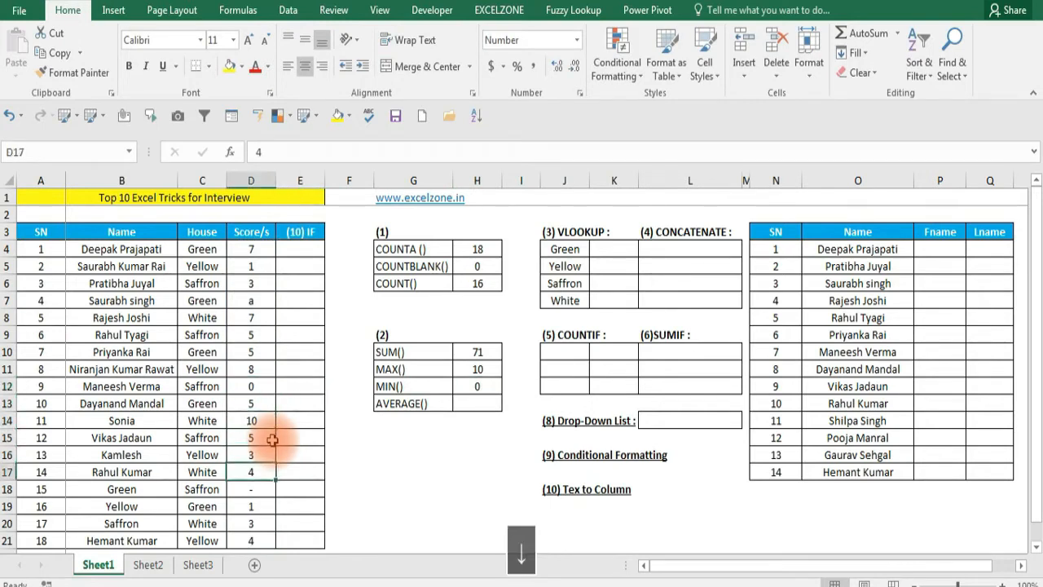
{"action": "key", "text": "ctrl+Up"}
{"action": "key", "text": "Down"}
{"action": "key", "text": "Down"}
{"action": "key", "text": "Down"}
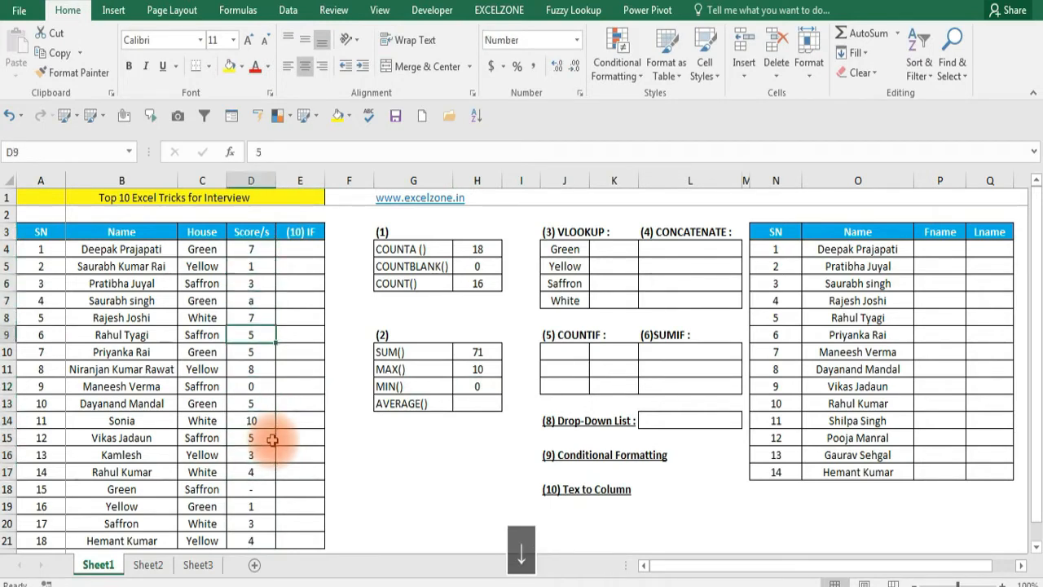
Enter =AVERAGE(D4:D21) in H13 to average the scores and center the result horizontally.
{"action": "key", "text": "Right"}
{"action": "key", "text": "Right"}
{"action": "key", "text": "Right"}
{"action": "key", "text": "Right"}
{"action": "key", "text": "Down"}
{"action": "key", "text": "Down"}
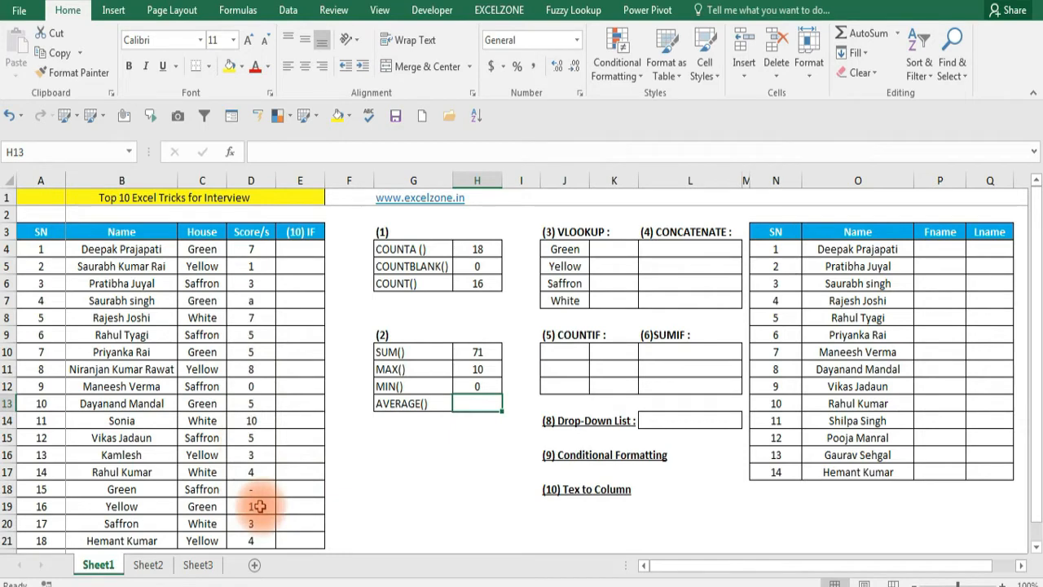
{"action": "type", "text": "=av"}
{"action": "key", "text": "Down"}
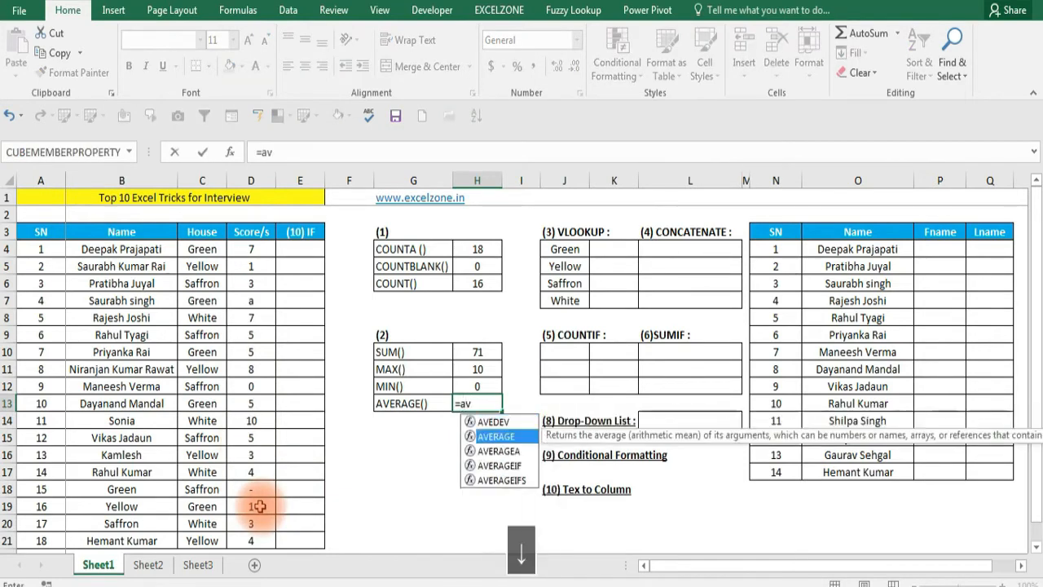
{"action": "key", "text": "Tab"}
{"action": "key", "text": "Left"}
{"action": "key", "text": "Left"}
{"action": "key", "text": "Left"}
{"action": "key", "text": "Left"}
{"action": "key", "text": "Down"}
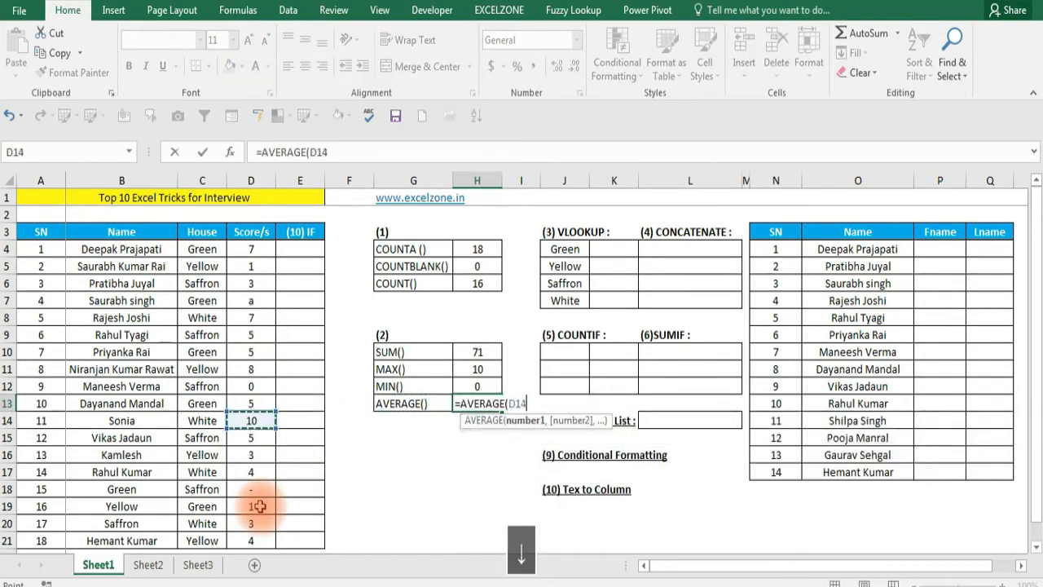
{"action": "key", "text": "ctrl+Down"}
{"action": "key", "text": "ctrl+shift+Up"}
{"action": "key", "text": "shift+Down"}
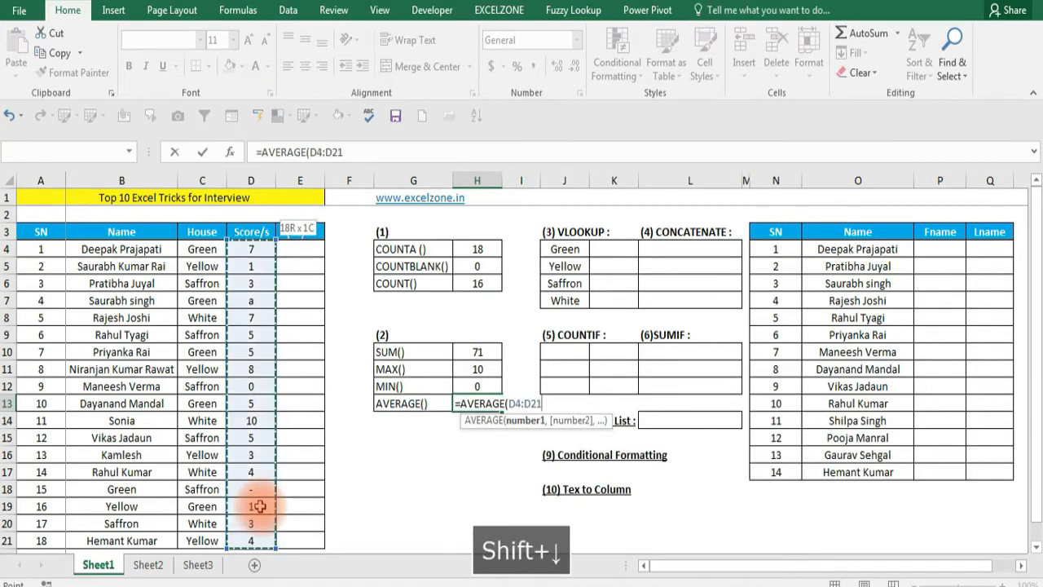
{"action": "type", "text": ")"}
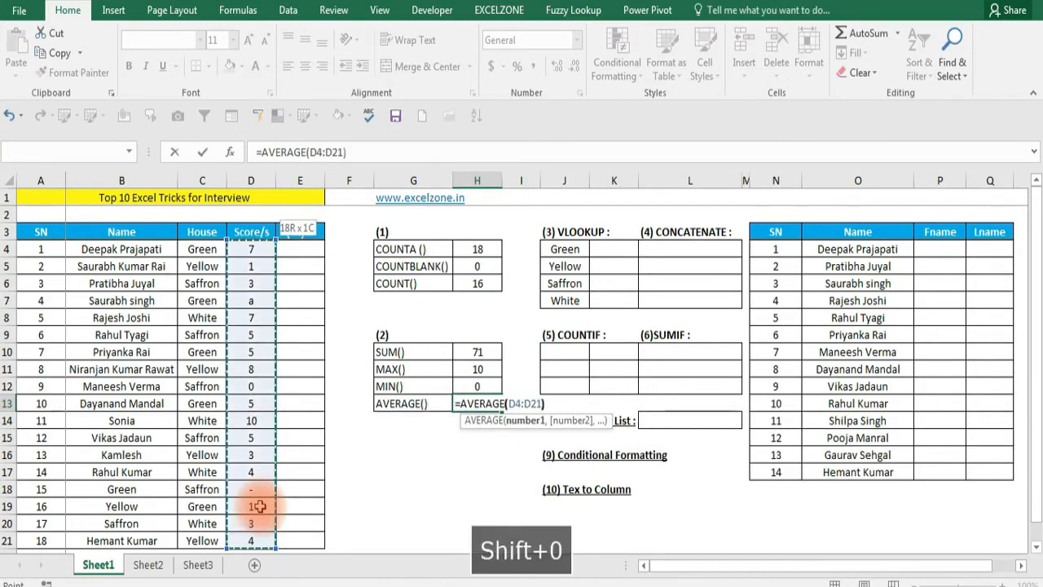
{"action": "key", "text": "Return"}
{"action": "key", "text": "Up"}
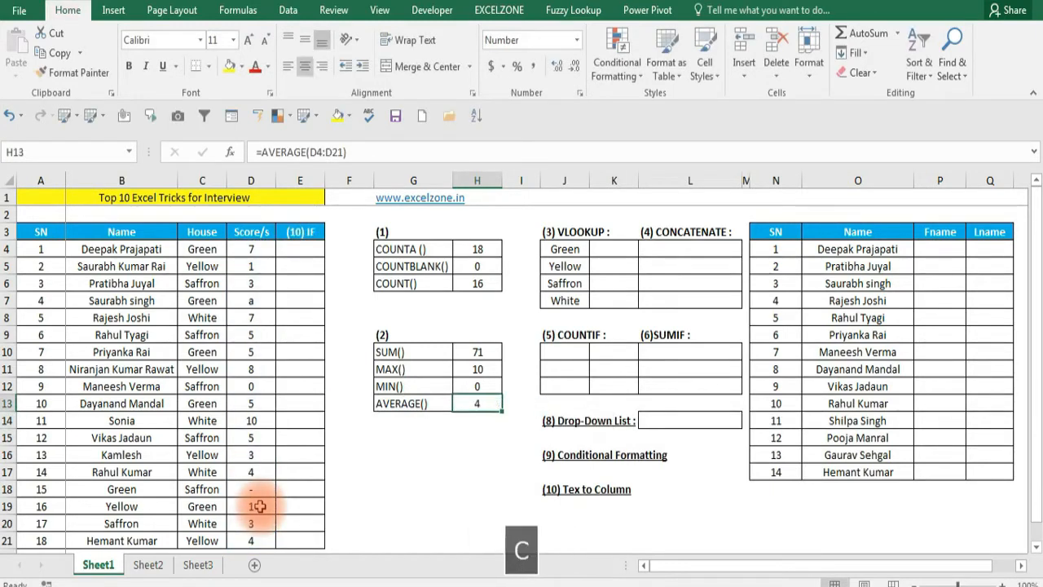
Change the score in D12 to 15 to test the AVERAGE formula.
{"action": "key", "text": "Left"}
{"action": "key", "text": "Left"}
{"action": "key", "text": "Left"}
{"action": "key", "text": "Left"}
{"action": "key", "text": "Up"}
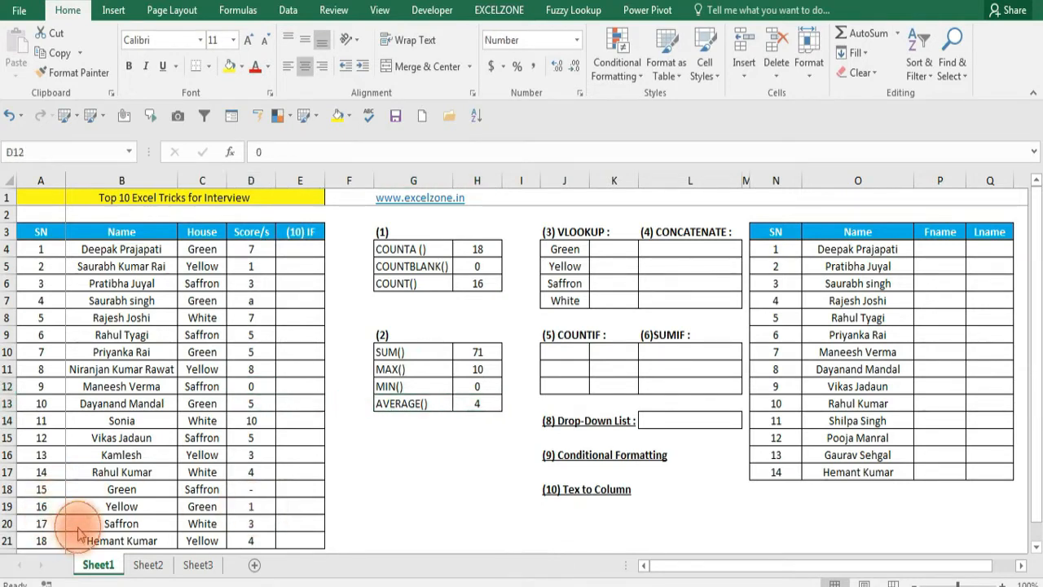
{"action": "left_click", "coordinate": [478, 403]}
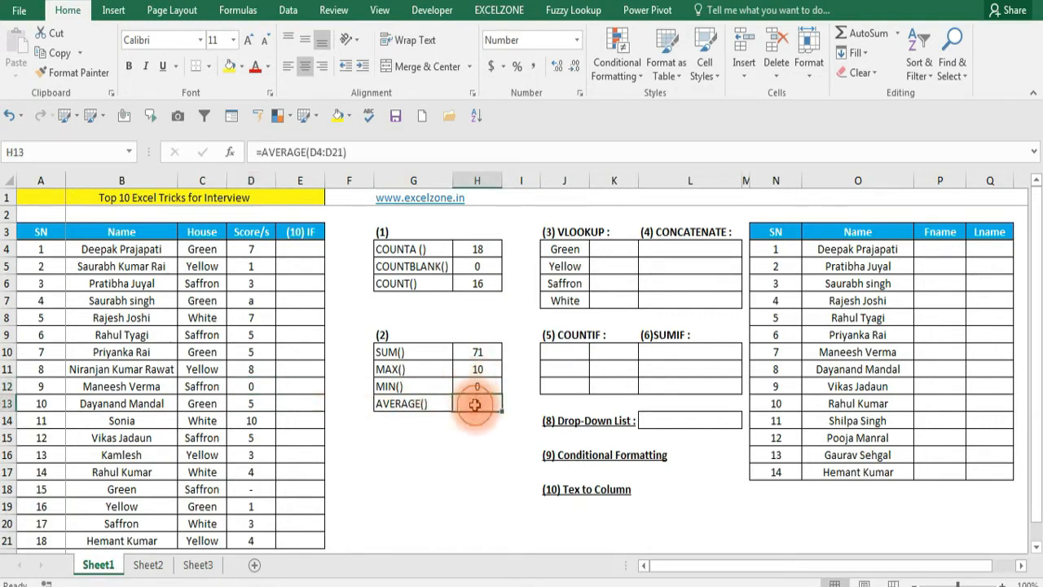
{"action": "left_click", "coordinate": [259, 383]}
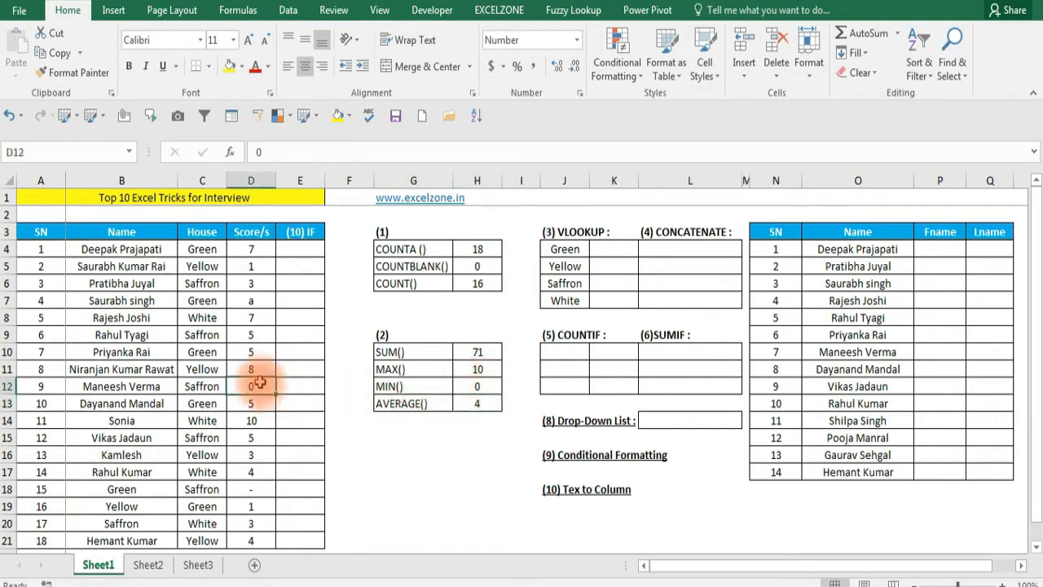
{"action": "type", "text": "15"}
{"action": "key", "text": "Return"}
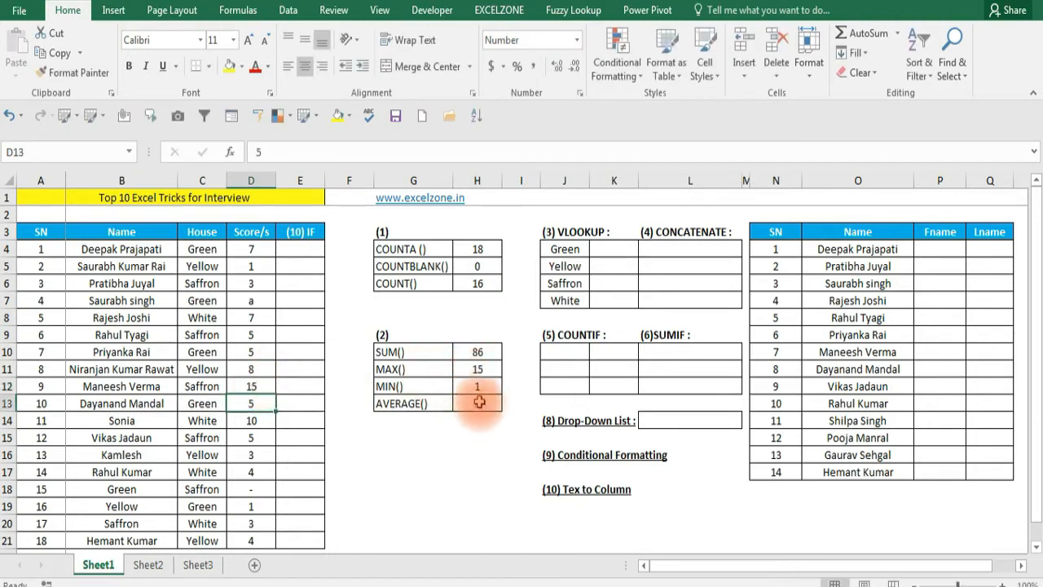
Start a VLOOKUP formula in K4 with the house name in J4 as the lookup value.
{"action": "left_click", "coordinate": [613, 247]}
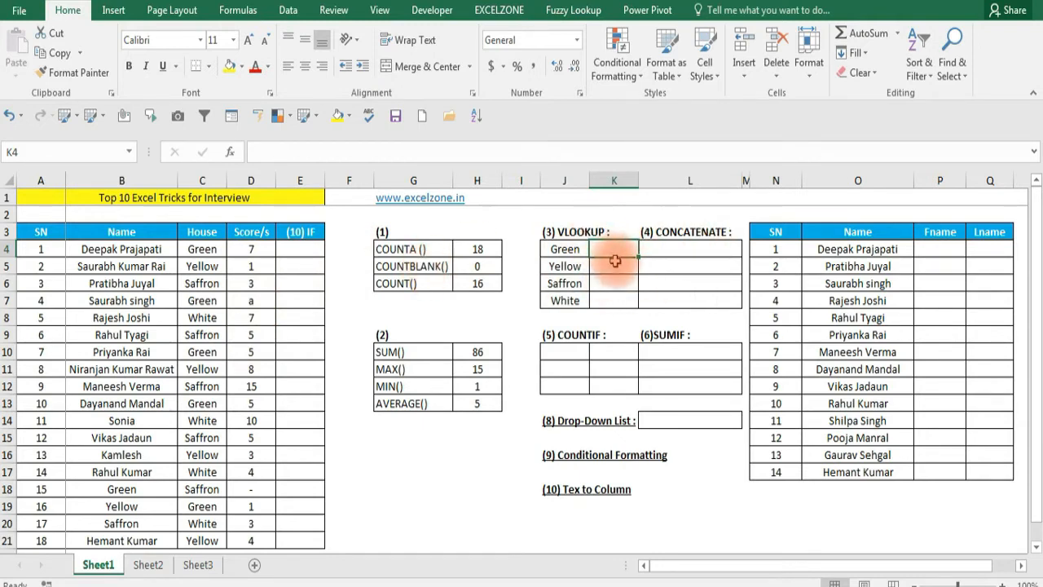
{"action": "type", "text": "=vl"}
{"action": "key", "text": "Tab"}
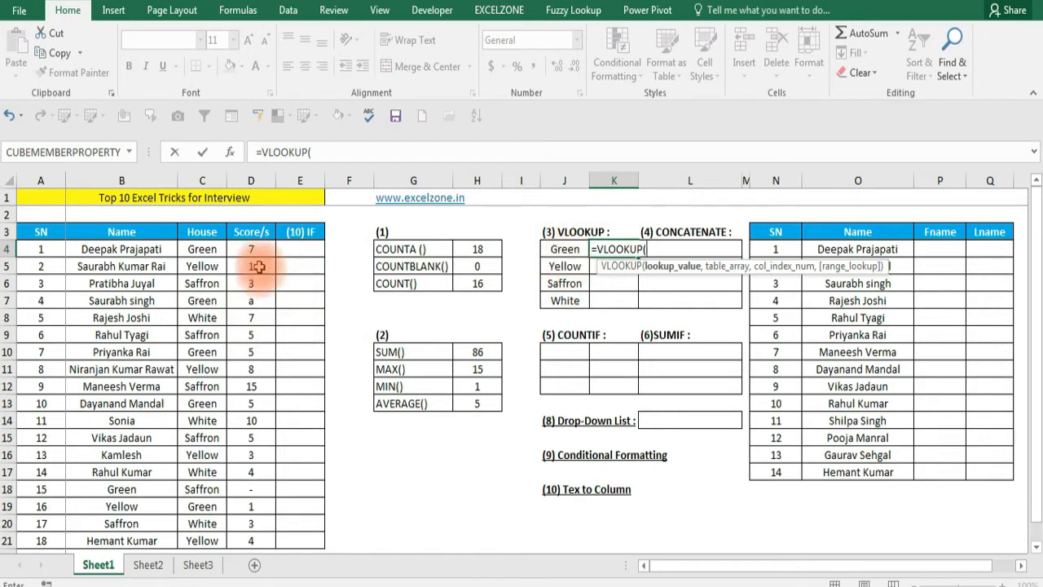
{"action": "key", "text": "Left"}
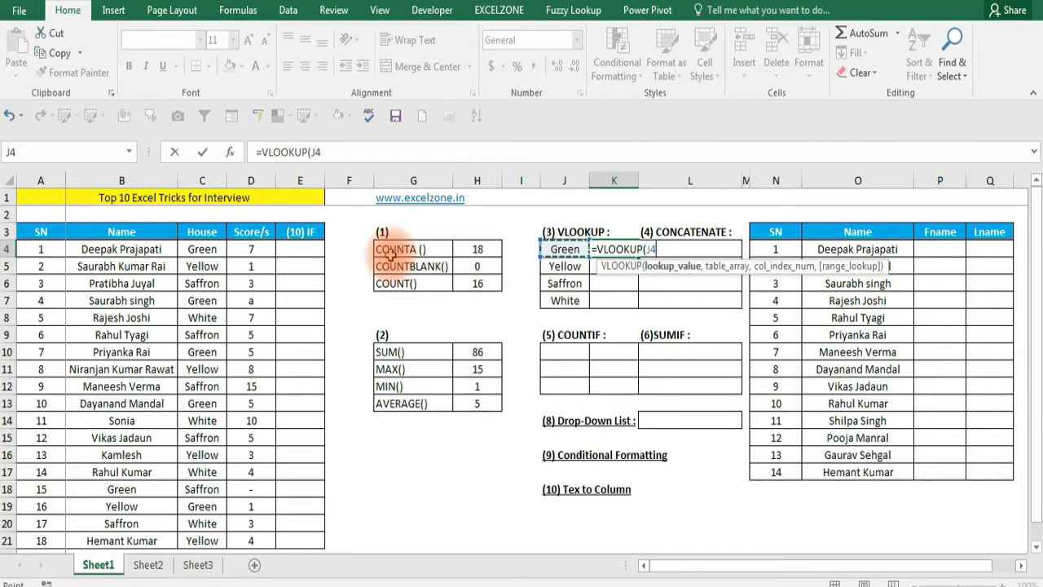
{"action": "type", "text": ","}
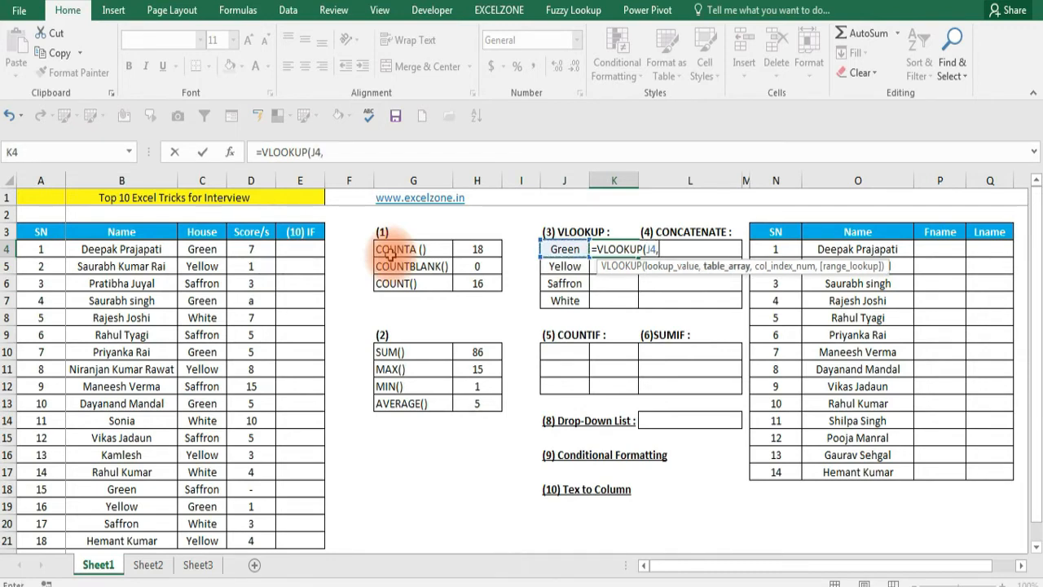
Set the House and Score/s data in C4:D21 as the VLOOKUP table array.
{"action": "key", "text": "Left"}
{"action": "key", "text": "Left"}
{"action": "key", "text": "Left"}
{"action": "key", "text": "Left"}
{"action": "key", "text": "Left"}
{"action": "key", "text": "Left"}
{"action": "key", "text": "Left"}
{"action": "key", "text": "Left"}
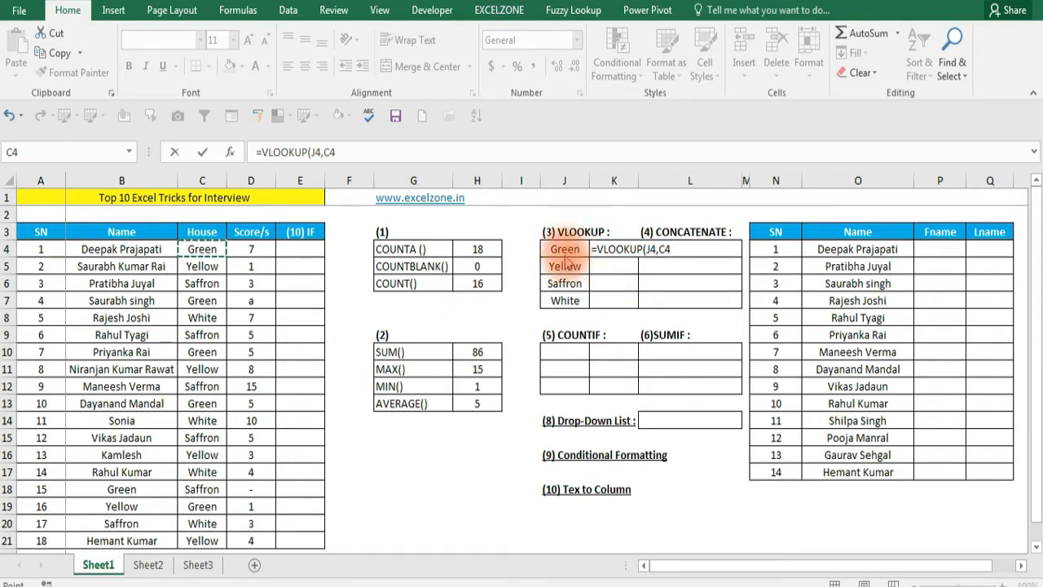
{"action": "left_click", "coordinate": [682, 254]}
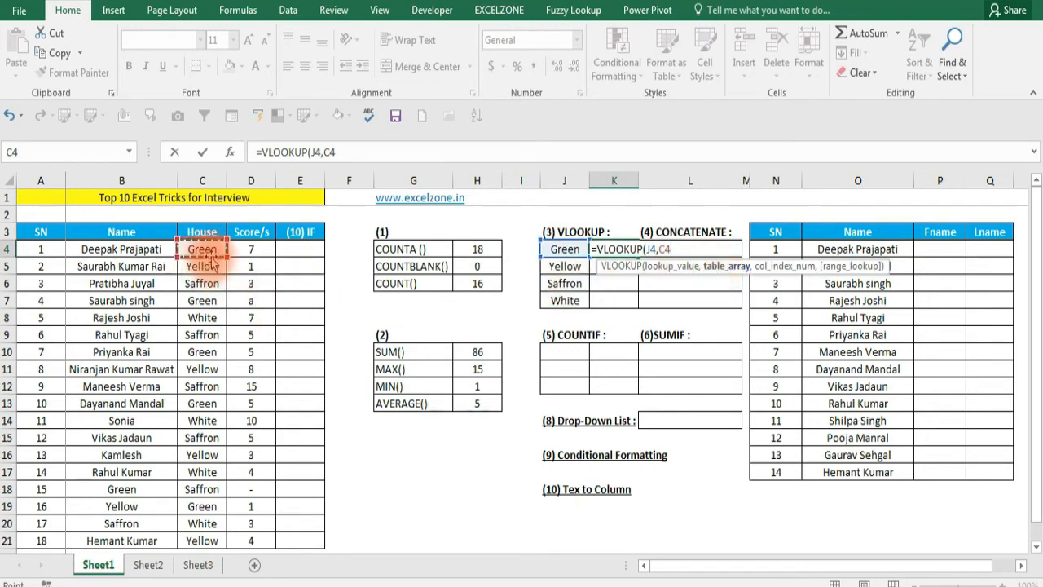
{"action": "key", "text": "shift+Right"}
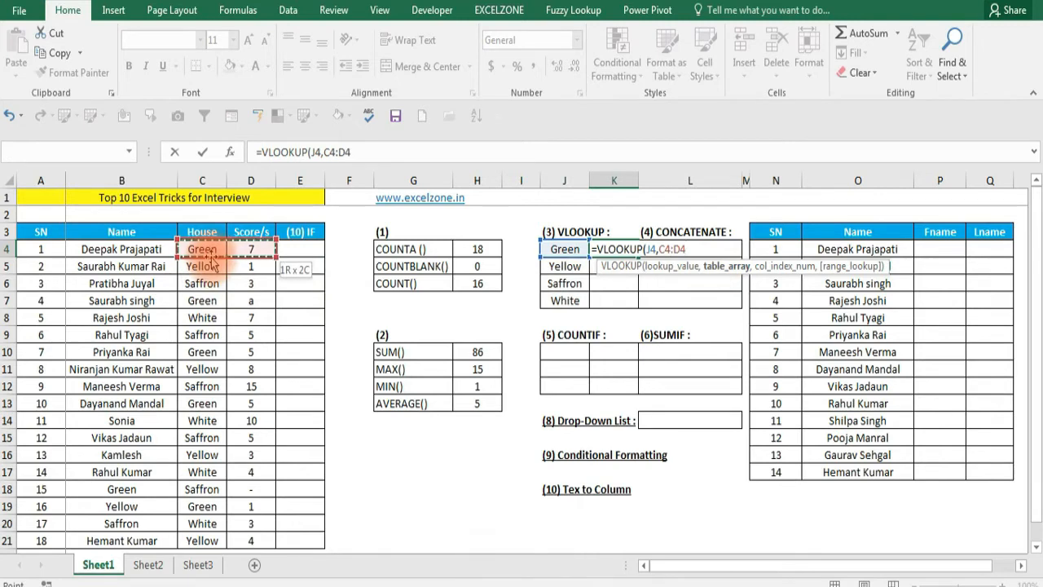
{"action": "key", "text": "ctrl+shift+Down"}
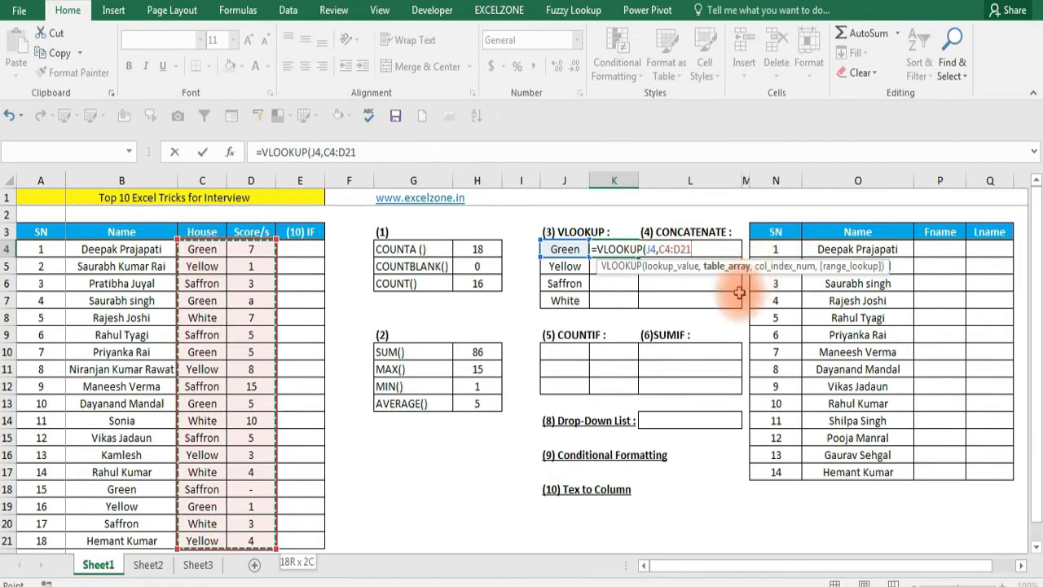
{"action": "type", "text": ","}
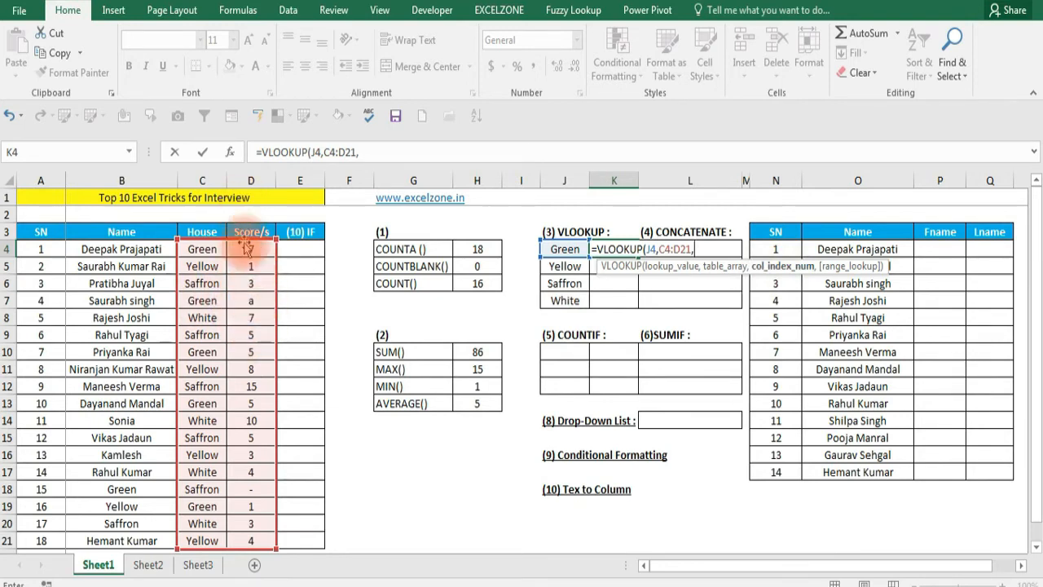
Complete the VLOOKUP formula in K4 with column index 2 and 0 for an exact match.
{"action": "type", "text": "2"}
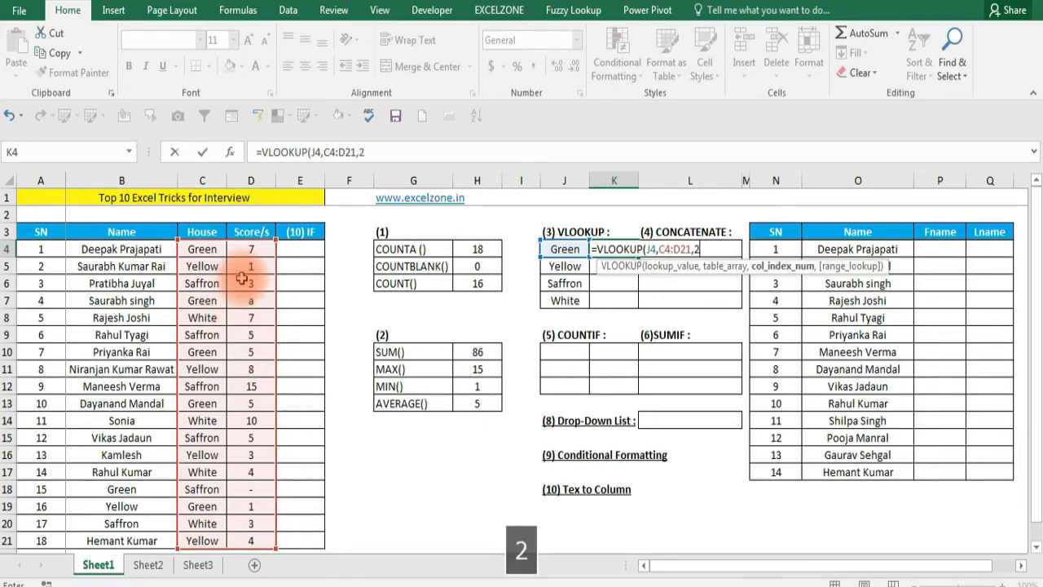
{"action": "type", "text": ","}
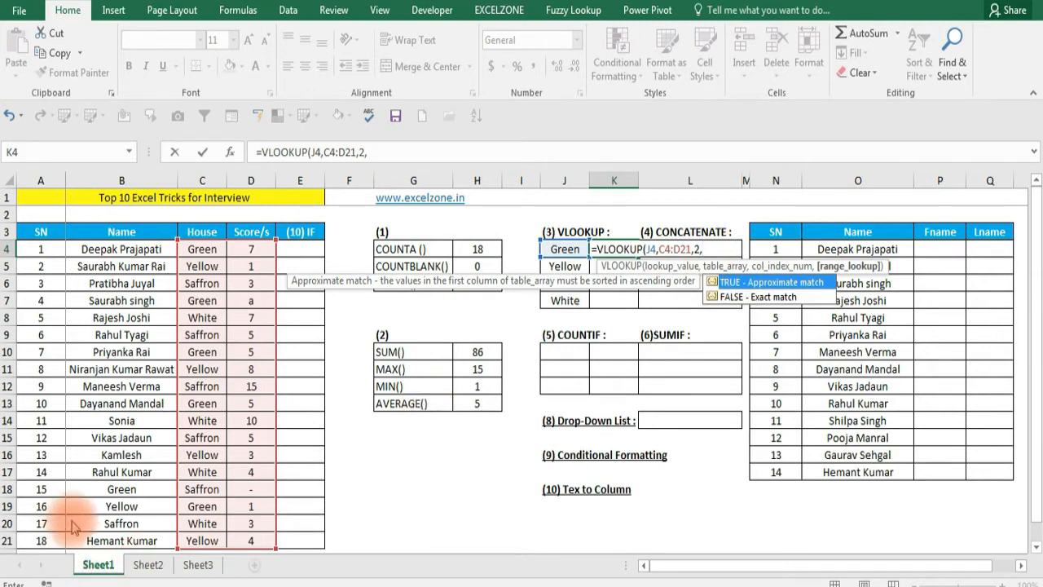
{"action": "key", "text": "alt+Tab"}
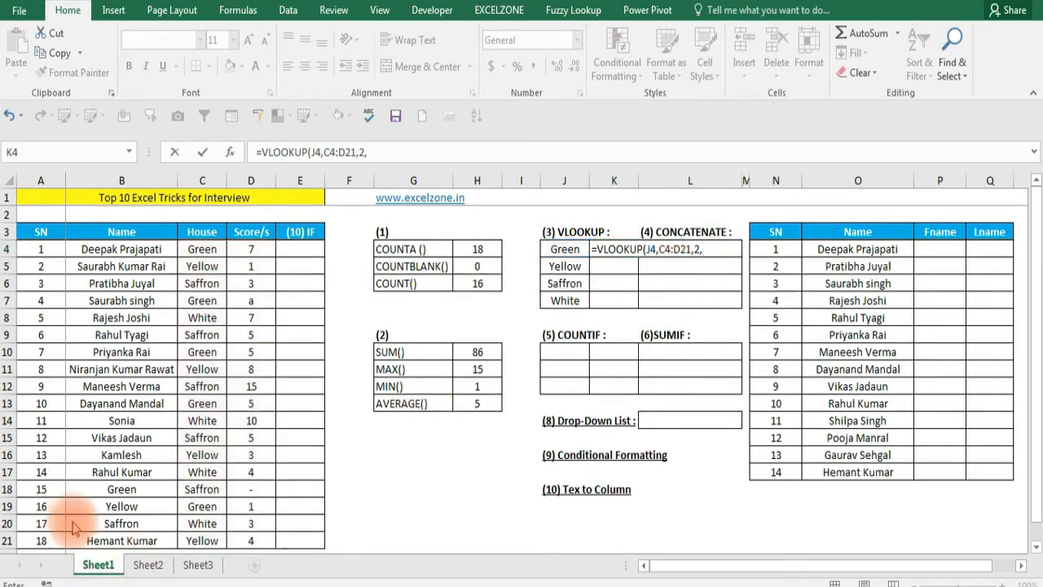
{"action": "left_click", "coordinate": [708, 250]}
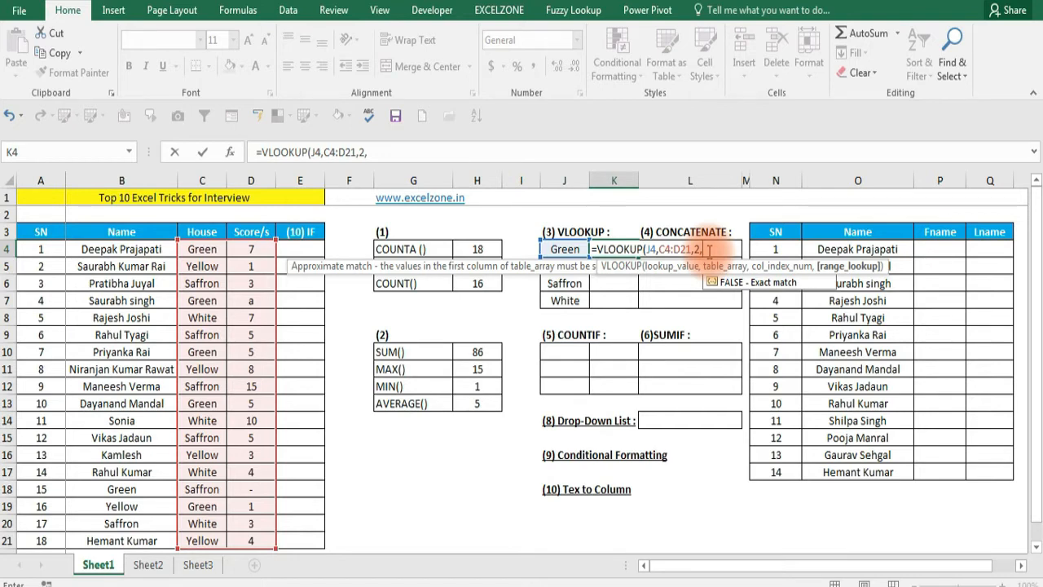
{"action": "type", "text": "0"}
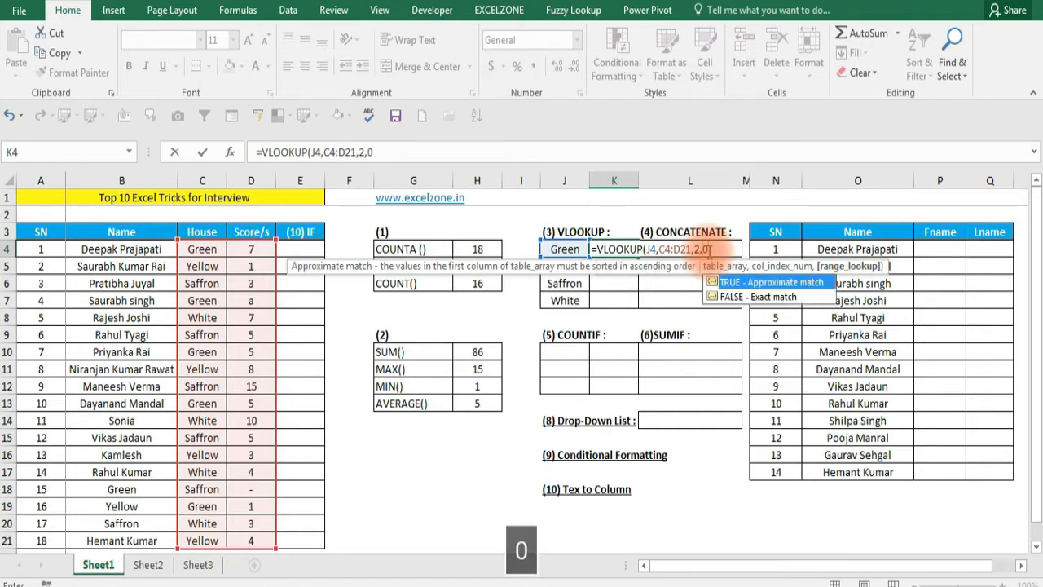
{"action": "type", "text": ")"}
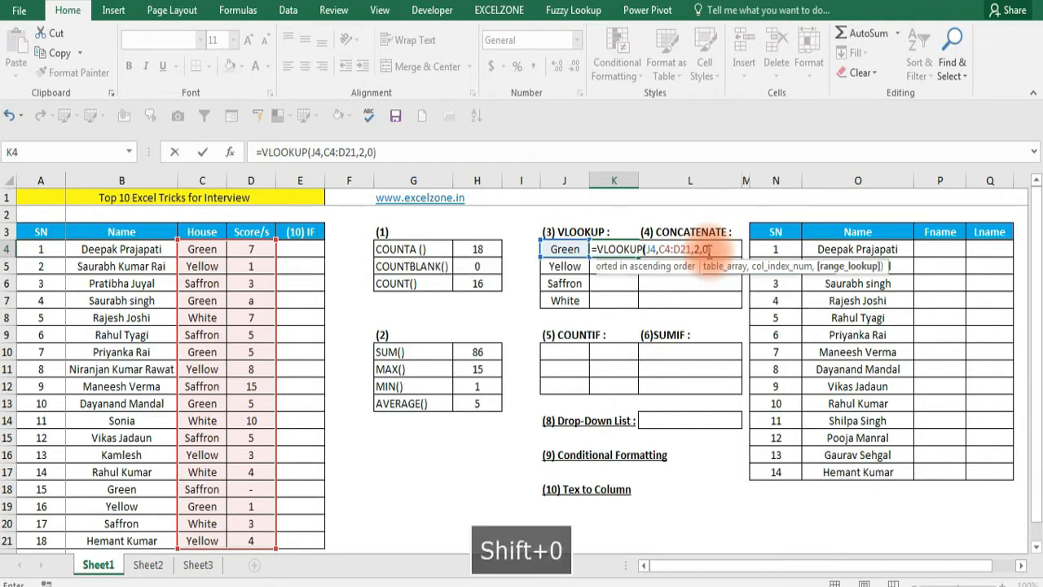
{"action": "key", "text": "Return"}
Fill the VLOOKUP formula from K4 down to K7 and center the results horizontally.
{"action": "key", "text": "shift+Down"}
{"action": "key", "text": "shift+Down"}
{"action": "key", "text": "shift+Down"}
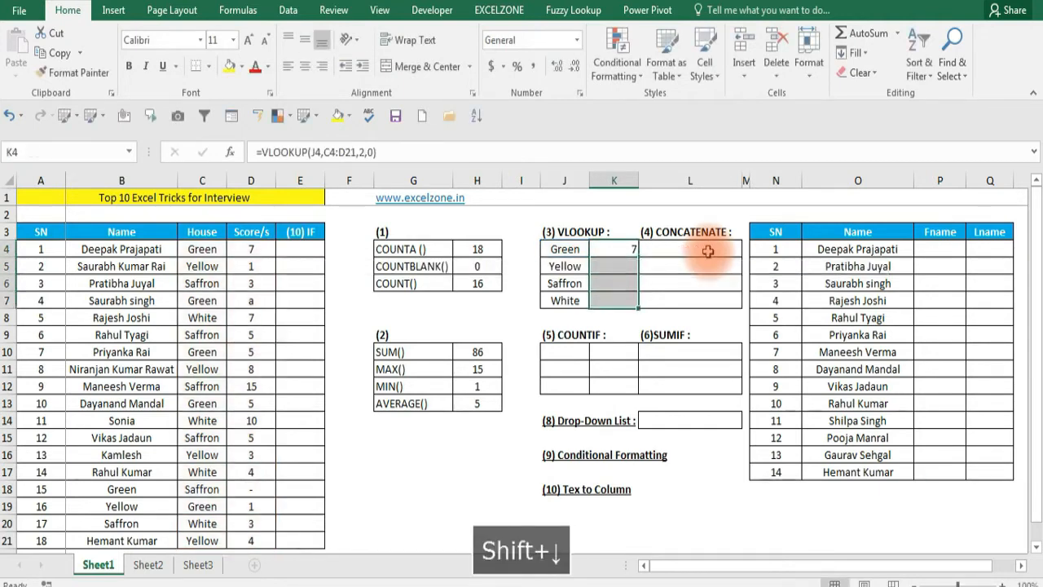
{"action": "key", "text": "ctrl+d"}
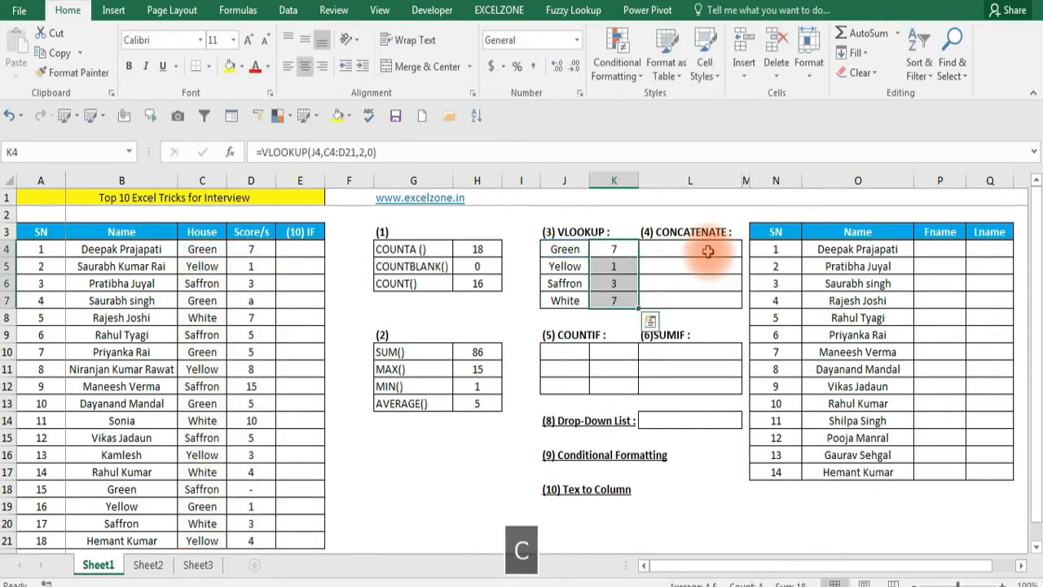
Review the VLOOKUP formulas in K4:K7 beside their house names.
{"action": "key", "text": "shift+Up"}
{"action": "key", "text": "shift+Up"}
{"action": "key", "text": "shift+Up"}
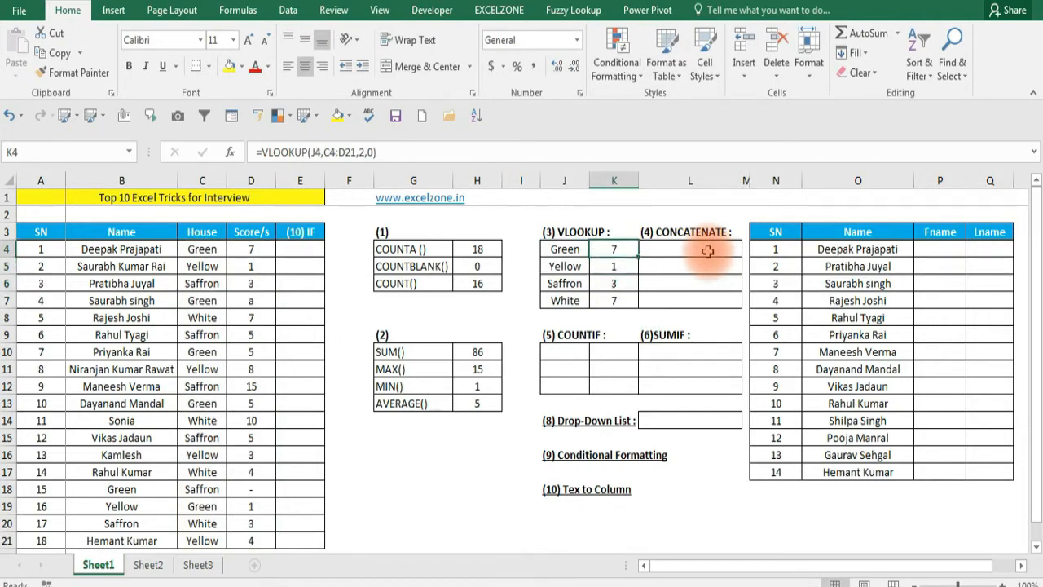
{"action": "key", "text": "Down"}
{"action": "key", "text": "Down"}
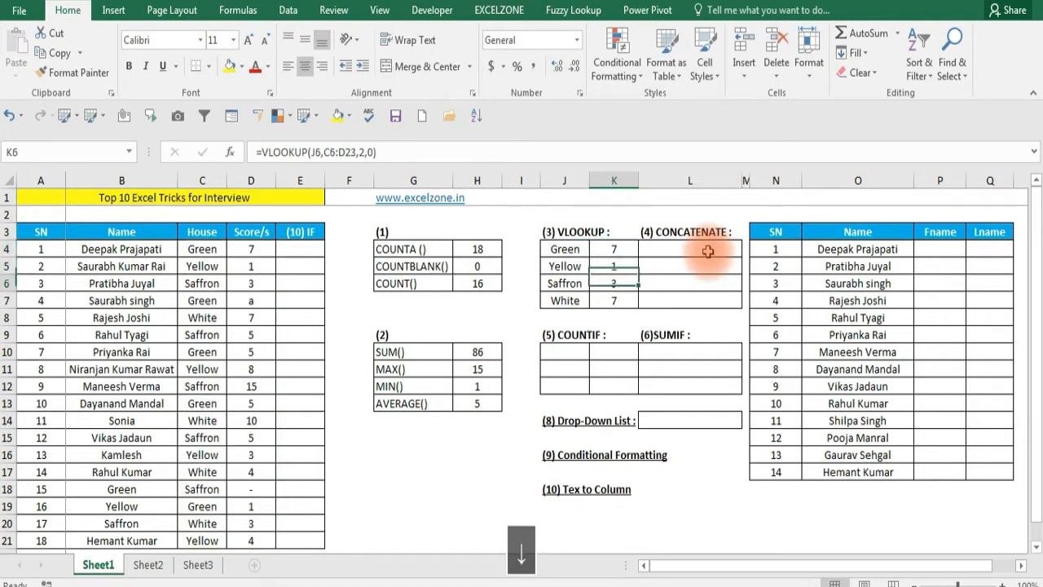
{"action": "key", "text": "Down"}
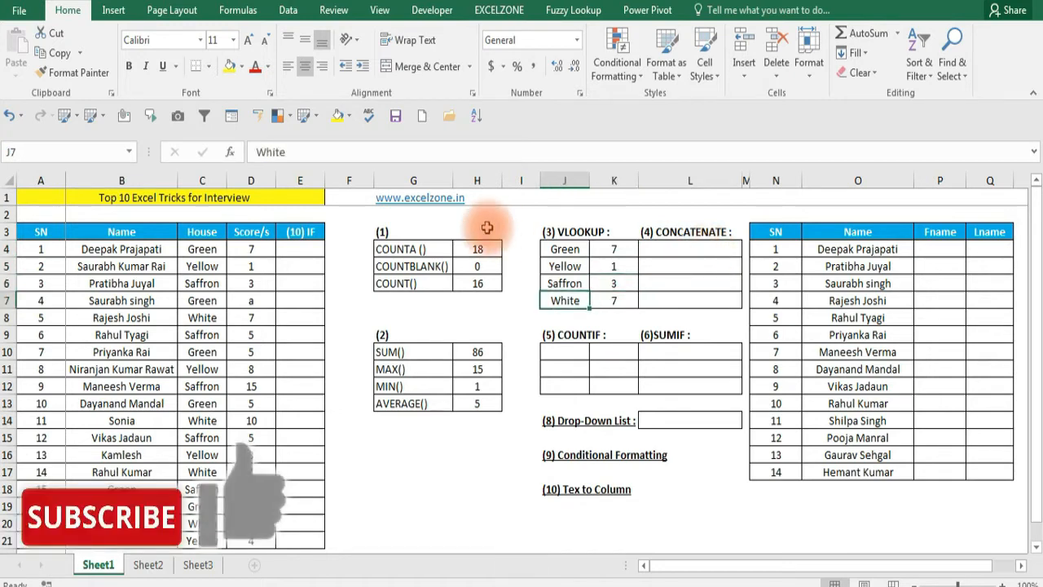
Join the first row's house and score in L4 with the formula =CONCATENATE(C4,D4).
{"action": "left_click", "coordinate": [673, 247]}
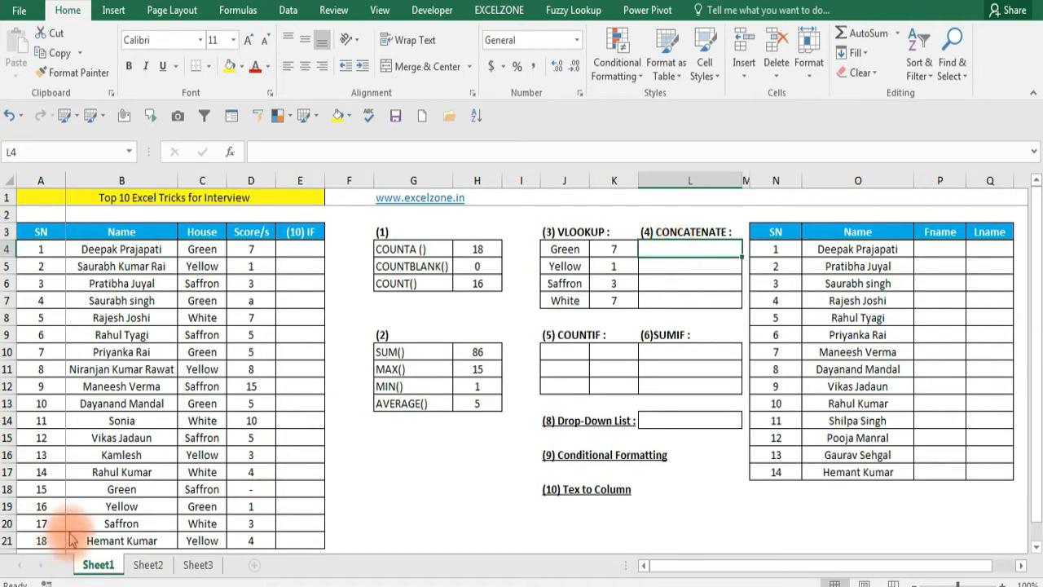
{"action": "left_click", "coordinate": [667, 252]}
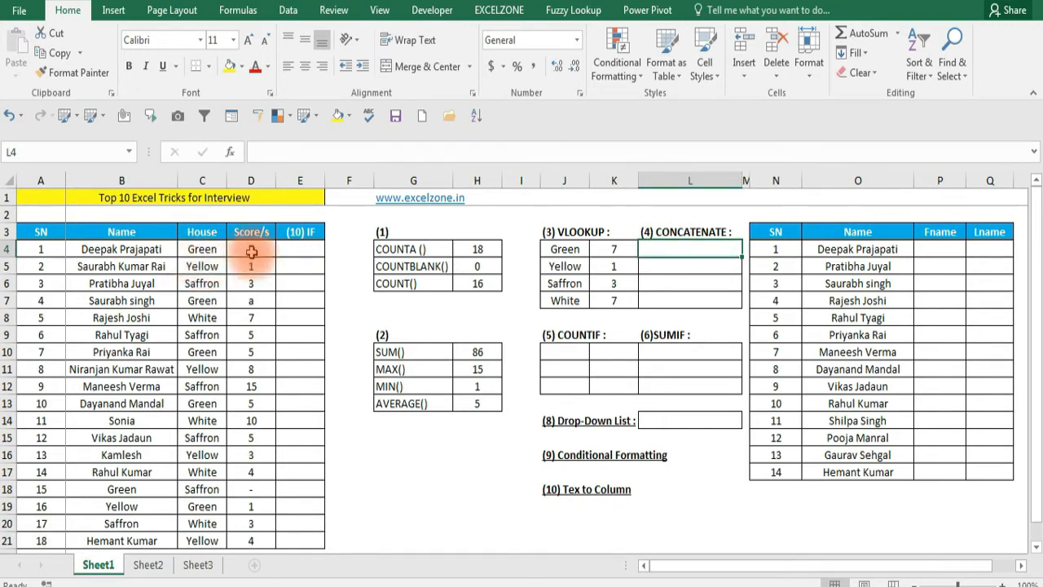
{"action": "type", "text": "="}
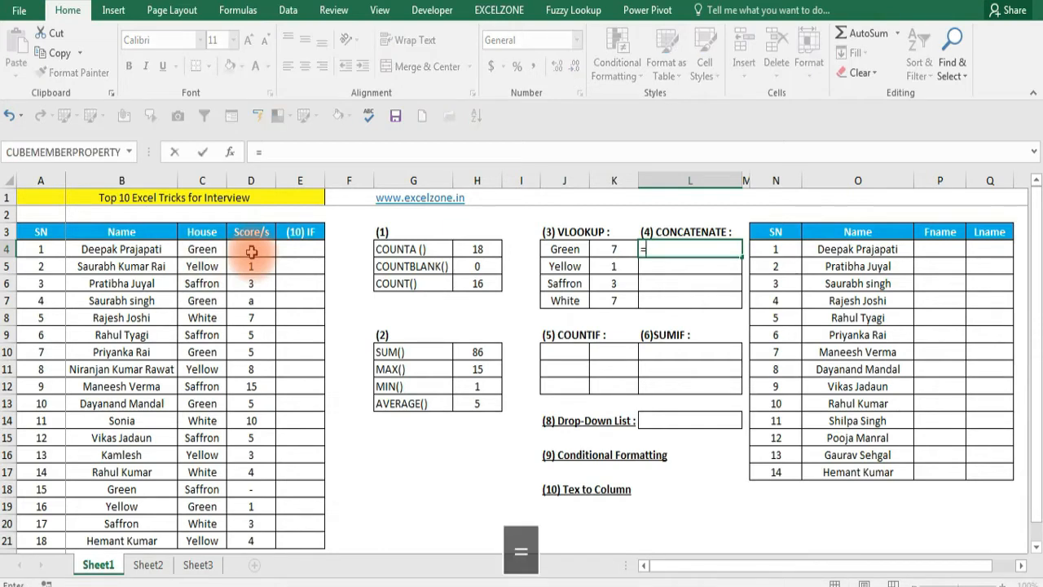
{"action": "type", "text": "co"}
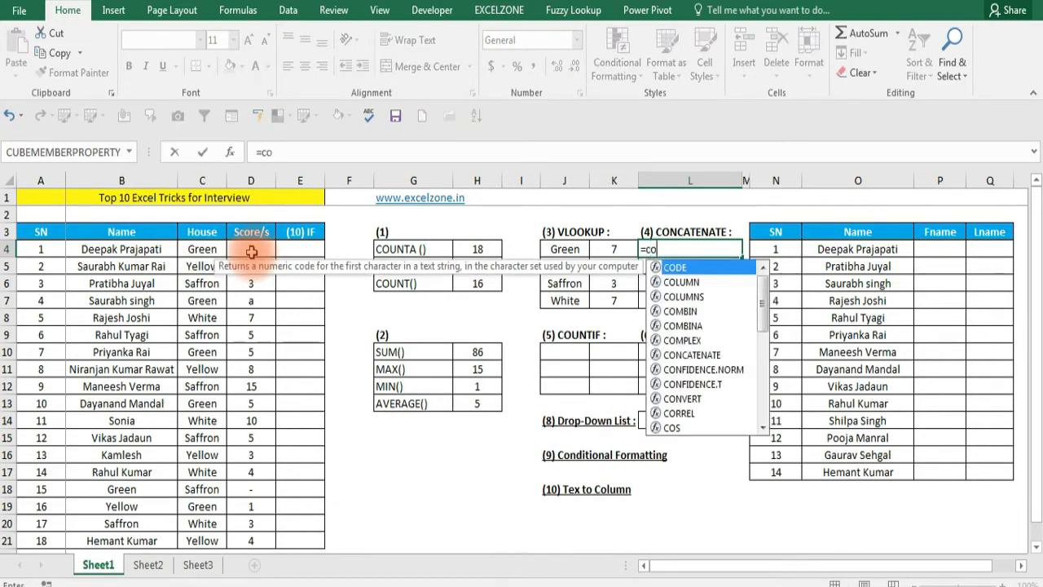
{"action": "type", "text": "n"}
{"action": "key", "text": "Tab"}
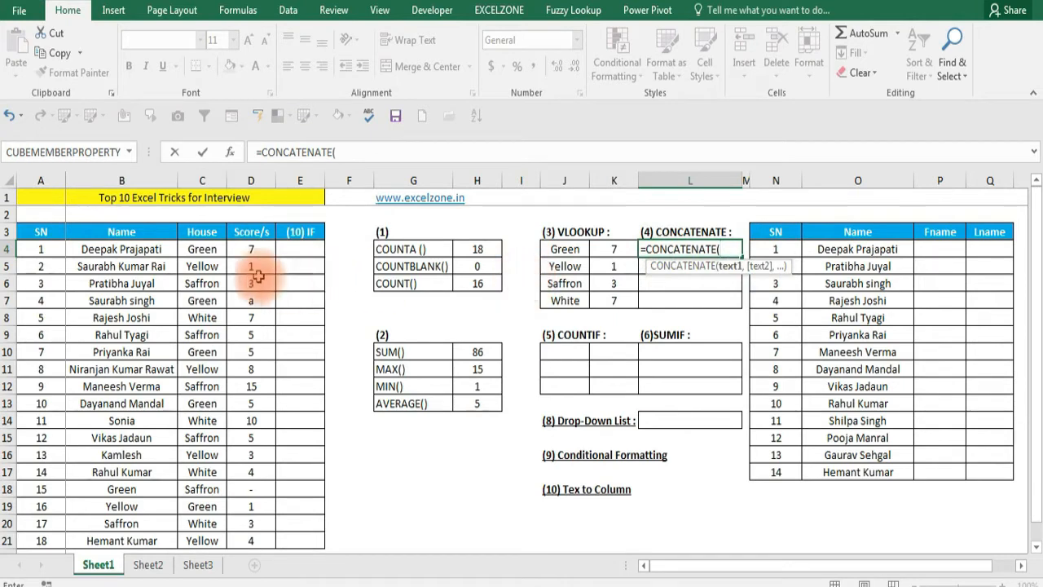
{"action": "left_click", "coordinate": [210, 249]}
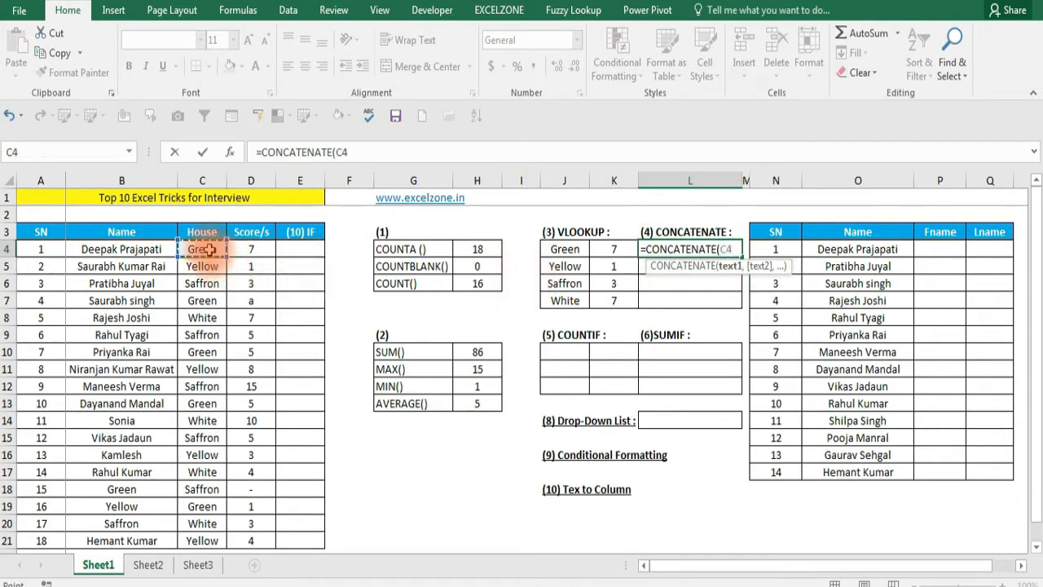
{"action": "type", "text": ",D4"}
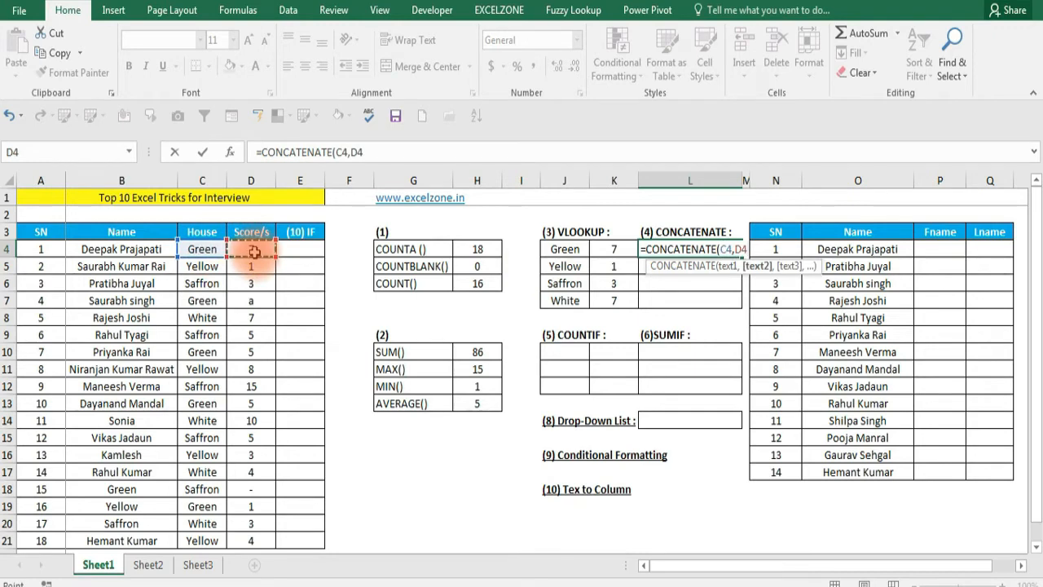
{"action": "type", "text": ")"}
{"action": "key", "text": "Return"}
{"action": "key", "text": "Up"}
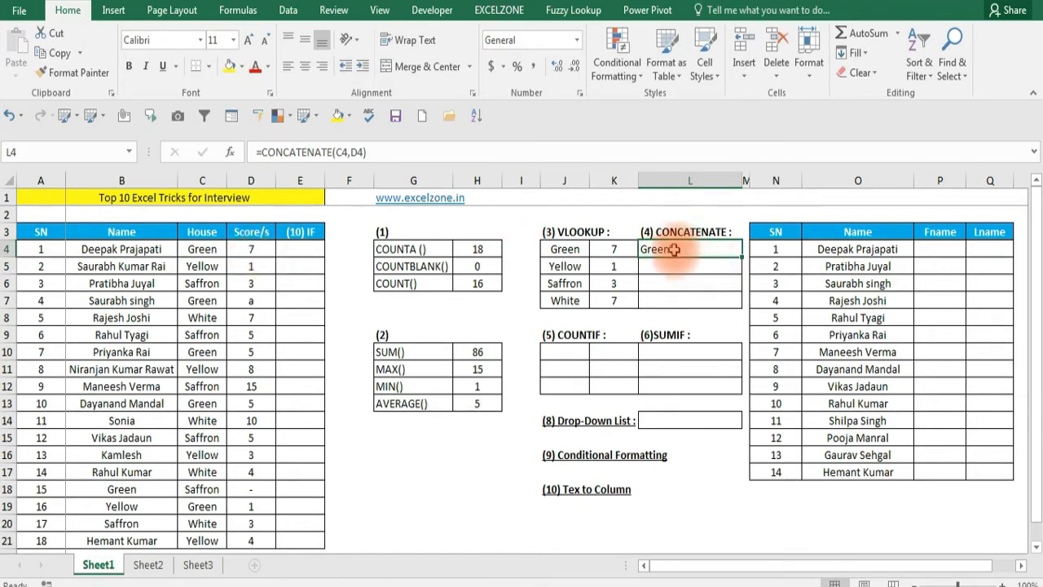
Edit the L4 formula to =CONCATENATE(C4," ",D4), adding a space between the house and the score.
{"action": "key", "text": "F2"}
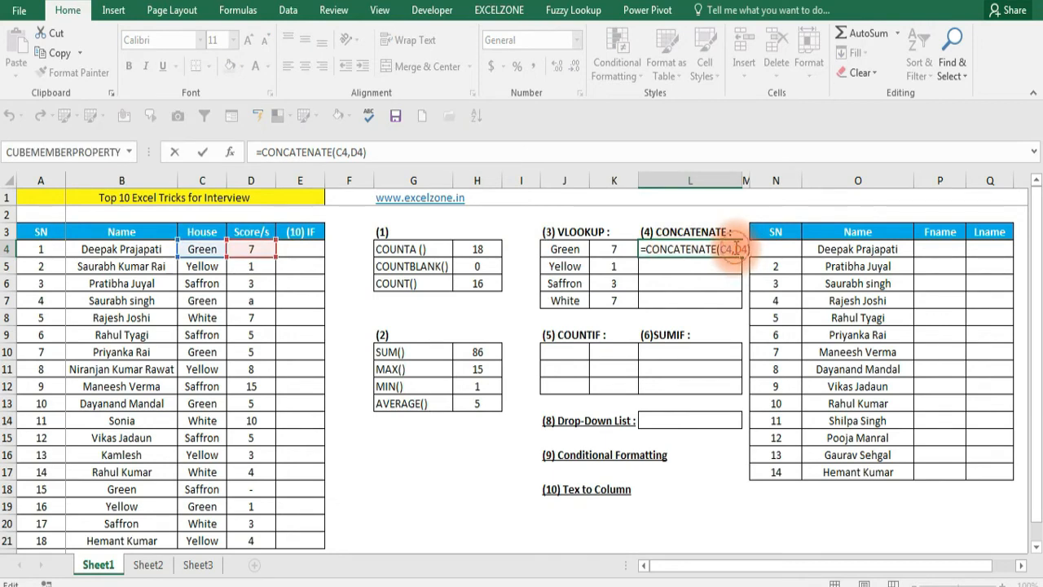
{"action": "left_click", "coordinate": [736, 248]}
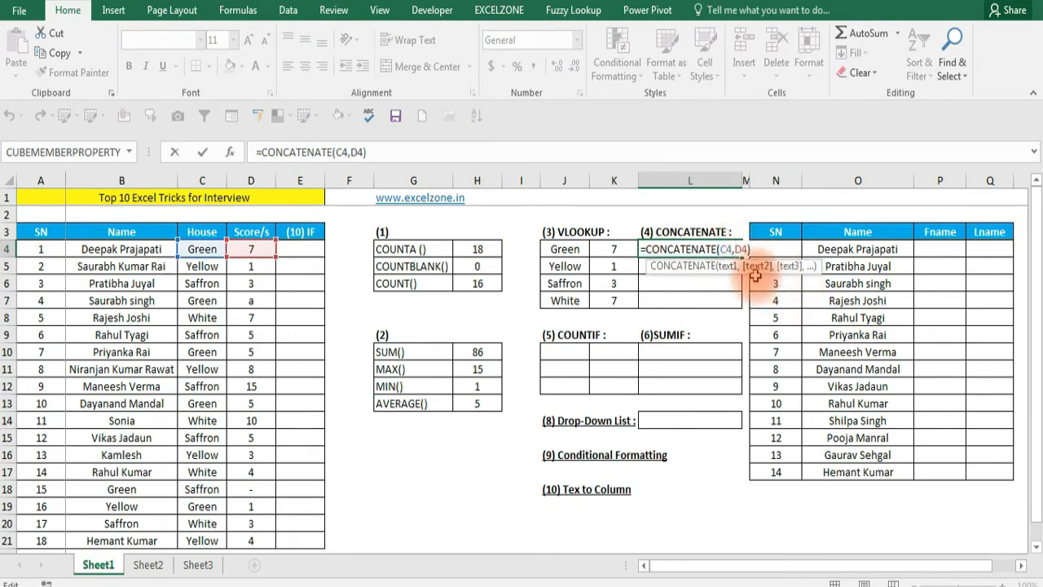
{"action": "type", "text": "\" \""}
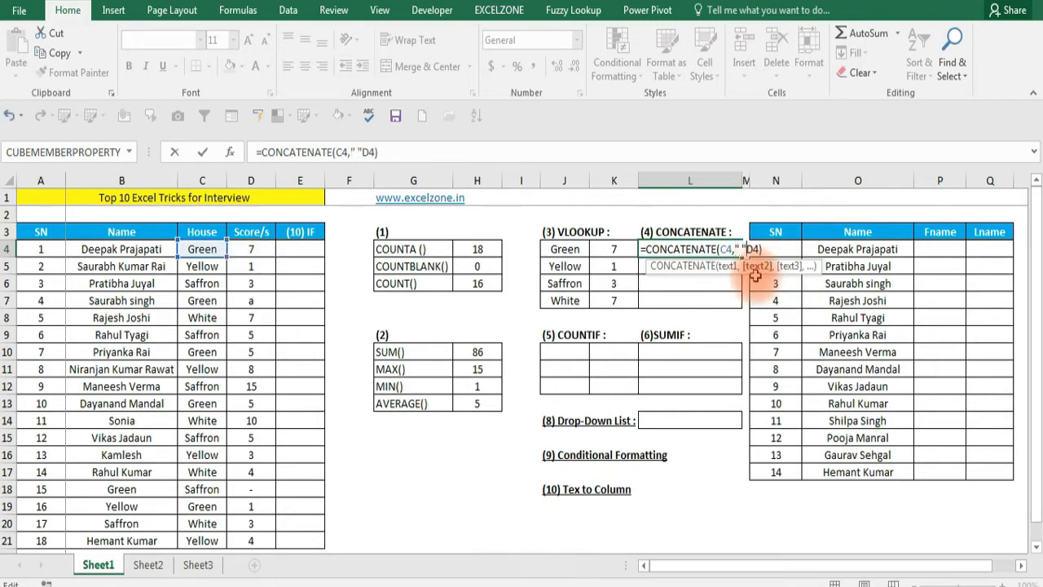
{"action": "type", "text": ","}
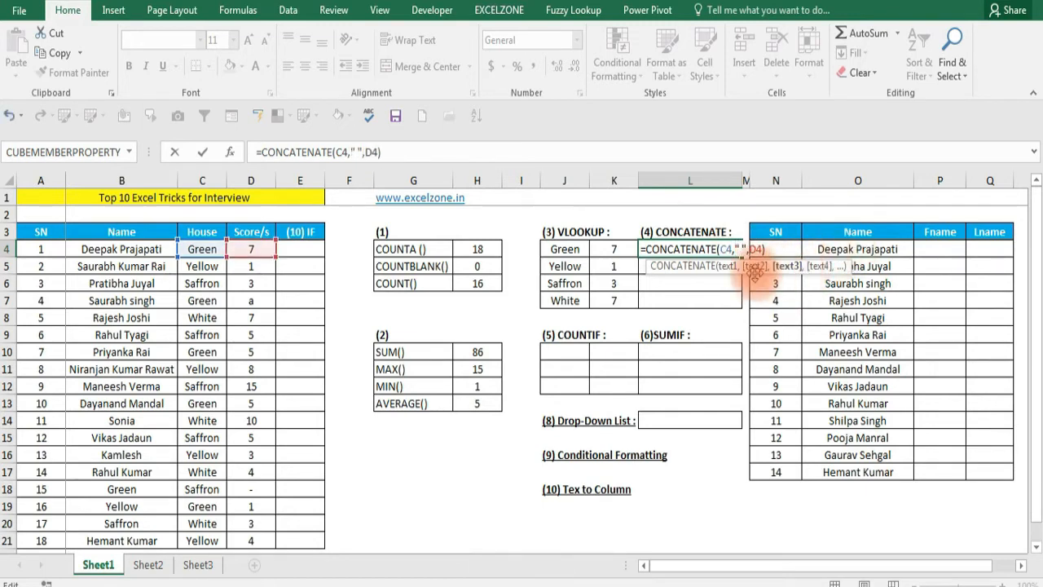
{"action": "key", "text": "Return"}
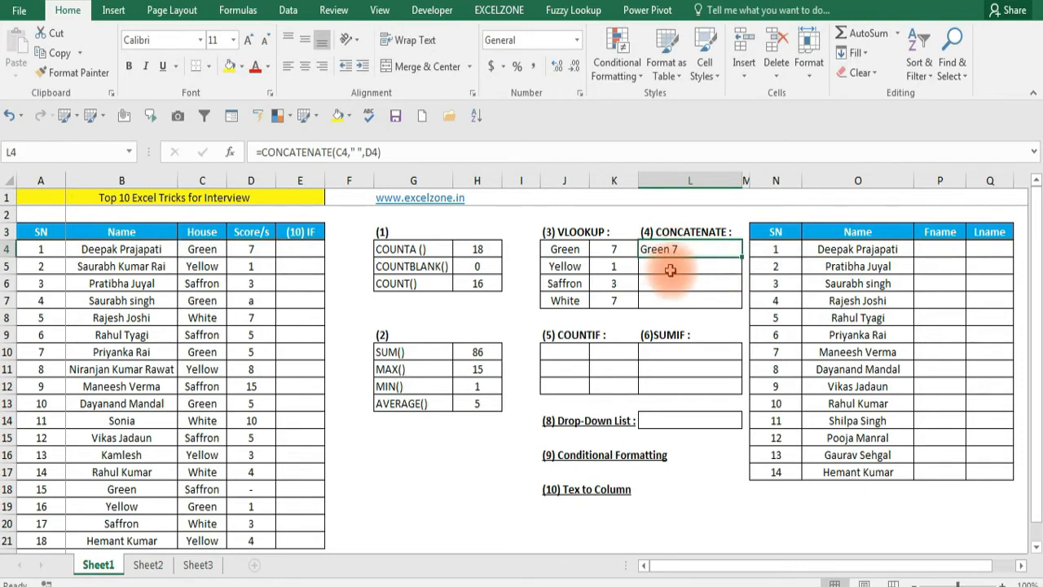
Fill the CONCATENATE formula from L4 down to L7.
{"action": "key", "text": "shift+Down"}
{"action": "key", "text": "shift+Down"}
{"action": "key", "text": "shift+Down"}
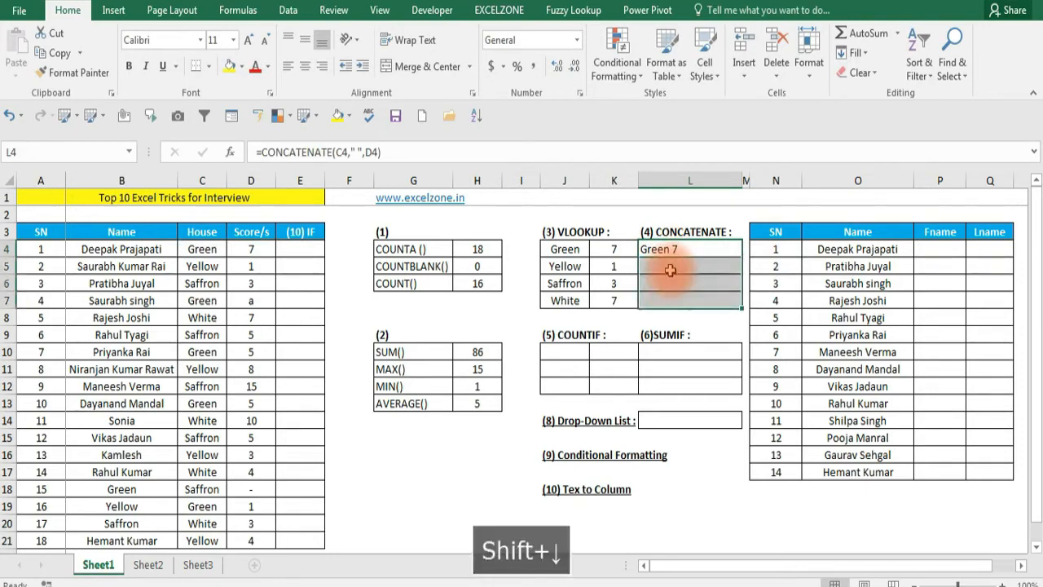
{"action": "key", "text": "ctrl+d"}
{"action": "key", "text": "Down"}
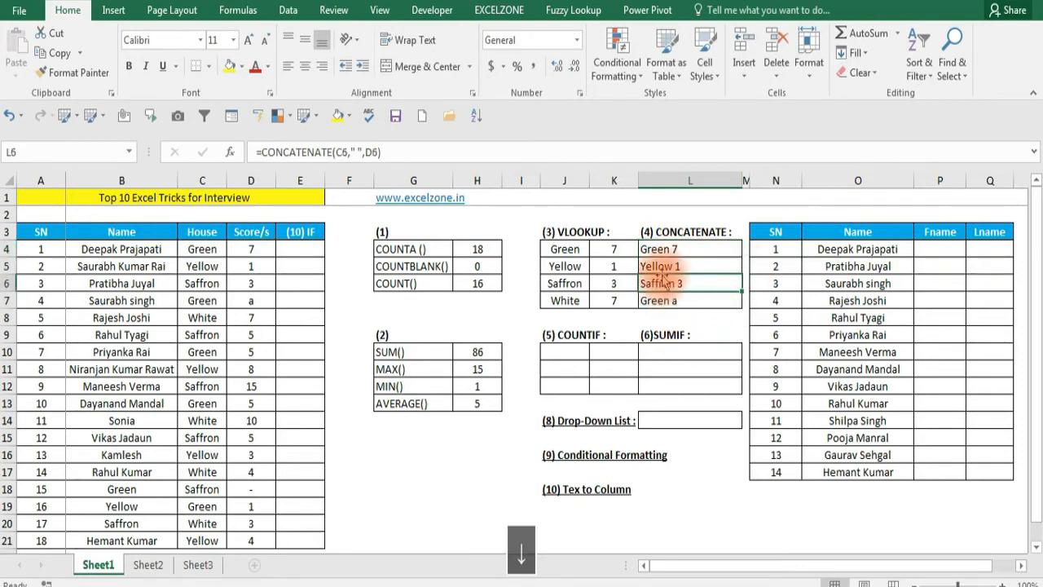
{"action": "left_click", "coordinate": [666, 282]}
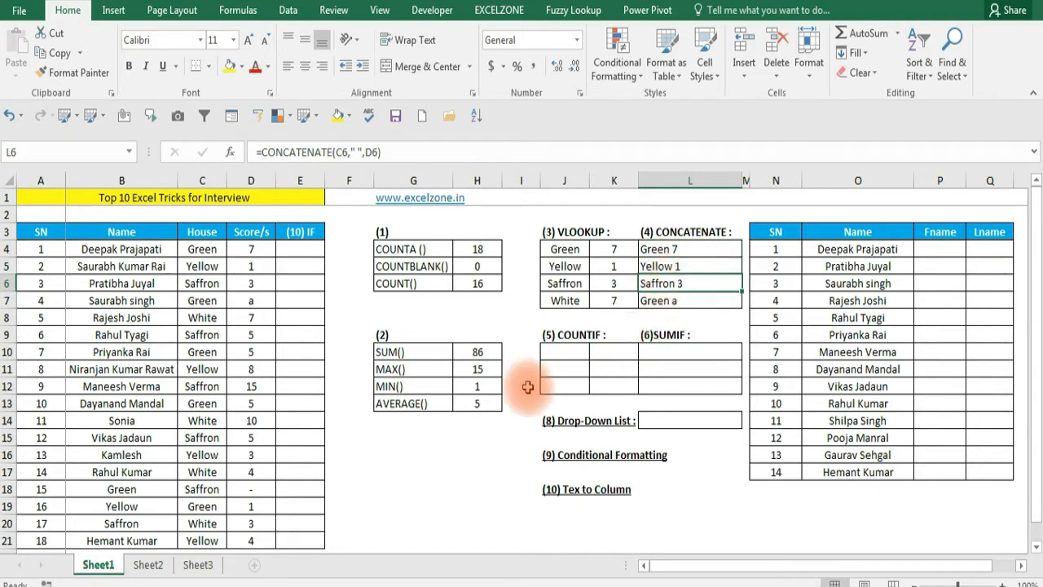
{"action": "left_click", "coordinate": [568, 353]}
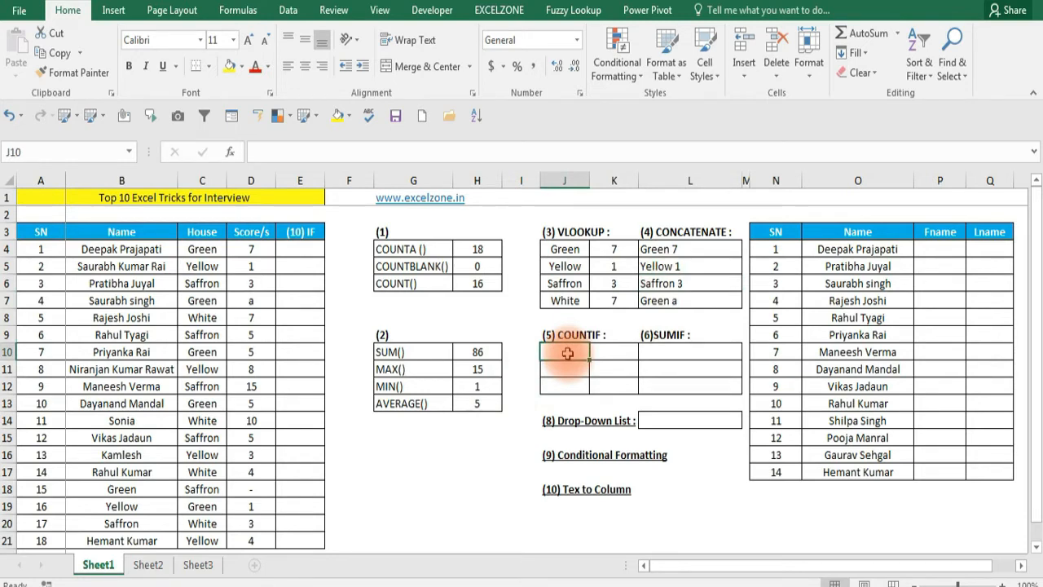
{"action": "key", "text": "Up"}
{"action": "key", "text": "Up"}
{"action": "key", "text": "Up"}
{"action": "key", "text": "Up"}
{"action": "key", "text": "Up"}
{"action": "key", "text": "Up"}
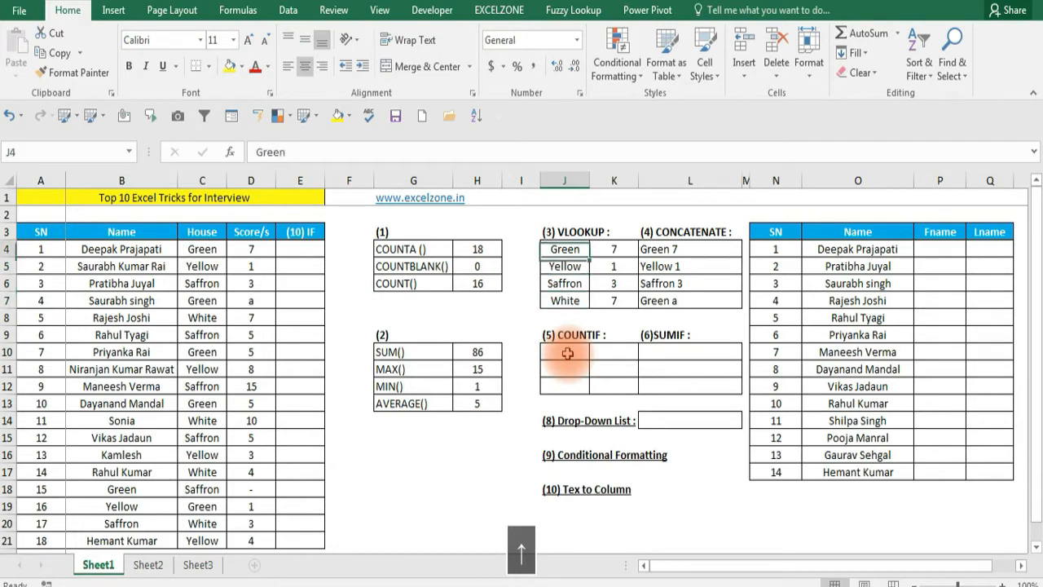
{"action": "key", "text": "shift+Down"}
{"action": "key", "text": "shift+Down"}
{"action": "key", "text": "shift+Down"}
{"action": "key", "text": "Down"}
{"action": "key", "text": "Down"}
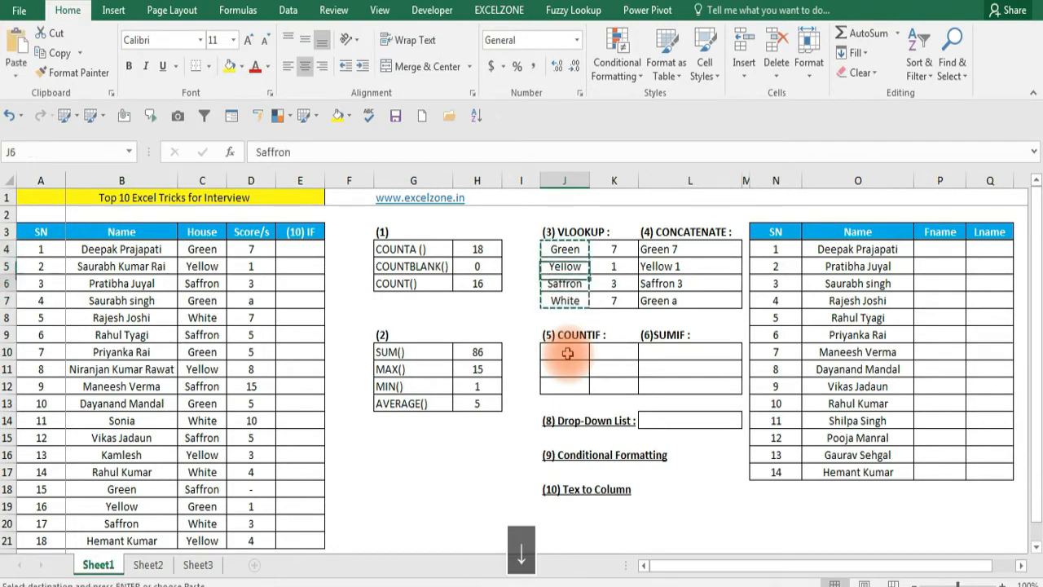
{"action": "key", "text": "Down"}
Copy the house names Green, Yellow and Saffron from J4:J6 into J10:J12 under COUNTIF, and save the workbook.
{"action": "key", "text": "Up"}
{"action": "key", "text": "shift+Up"}
{"action": "key", "text": "shift+Up"}
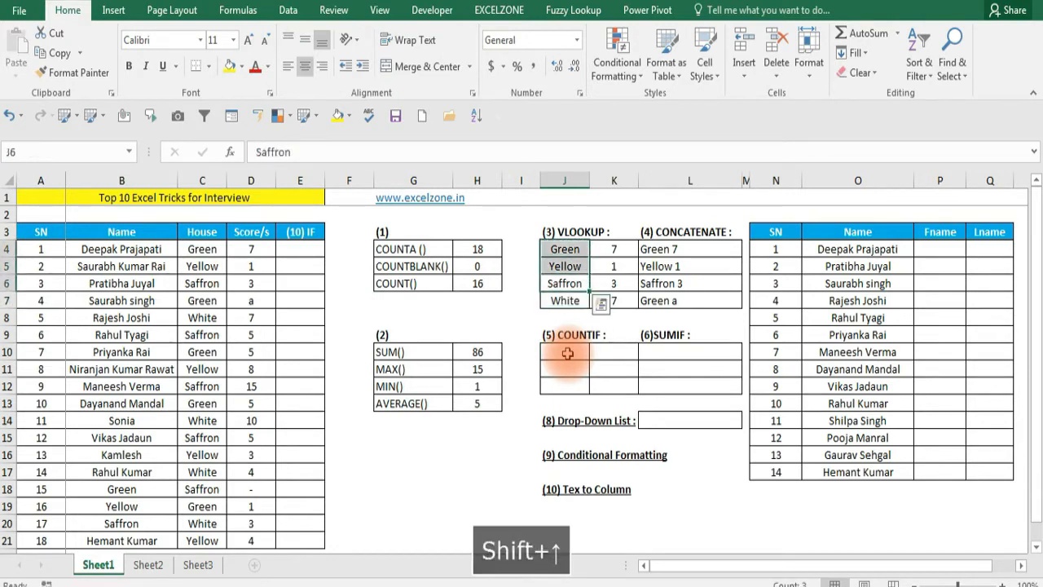
{"action": "key", "text": "ctrl+c"}
{"action": "key", "text": "Down"}
{"action": "key", "text": "Down"}
{"action": "key", "text": "Down"}
{"action": "key", "text": "Down"}
{"action": "key", "text": "ctrl+v"}
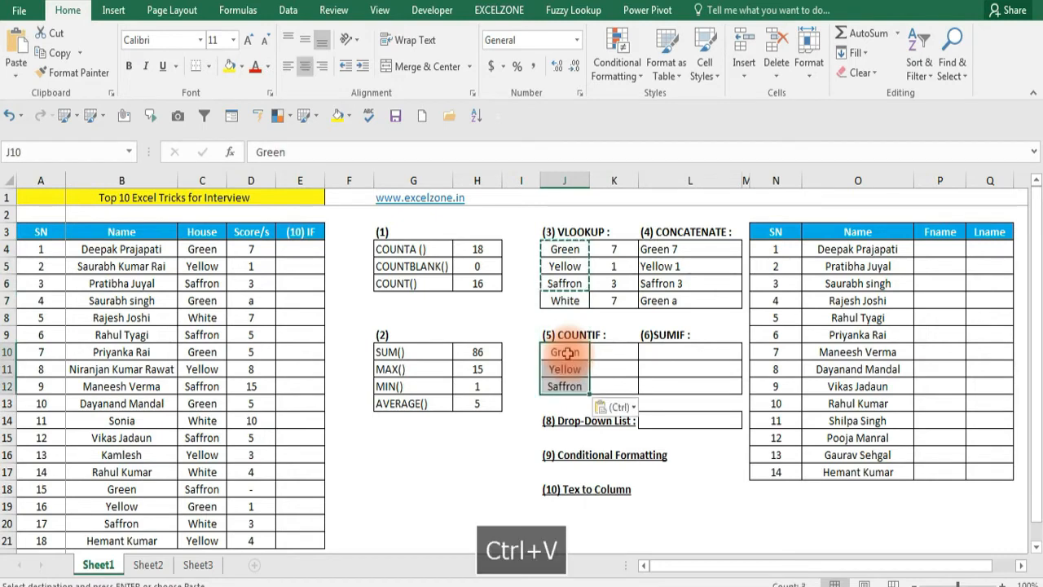
{"action": "key", "text": "Right"}
{"action": "key", "text": "ctrl+s"}
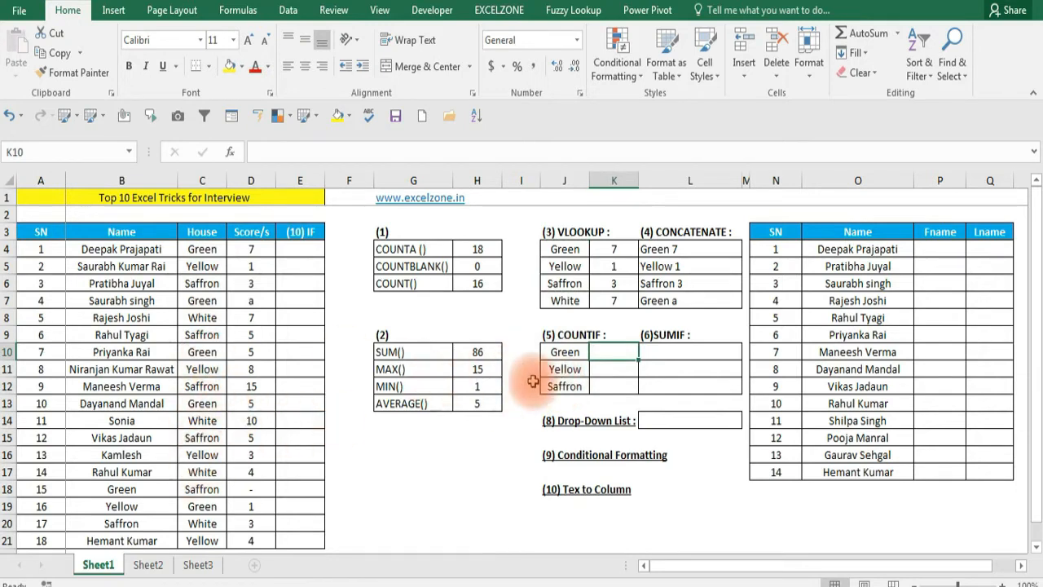
{"action": "key", "text": "ctrl+s"}
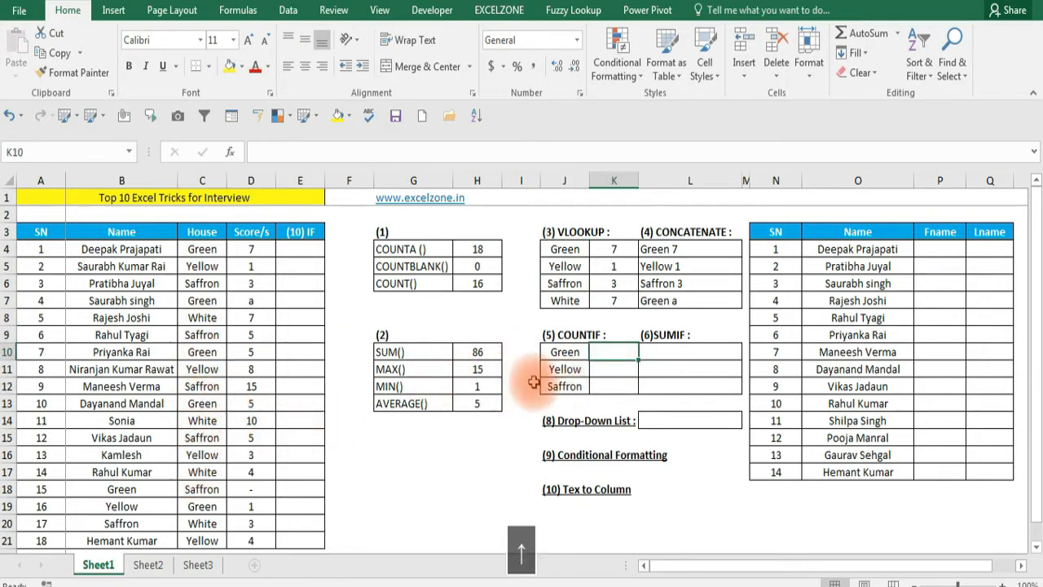
{"action": "key", "text": "ctrl+s"}
{"action": "key", "text": "Left"}
{"action": "key", "text": "Left"}
{"action": "key", "text": "Left"}
{"action": "key", "text": "Left"}
{"action": "key", "text": "Left"}
{"action": "key", "text": "Left"}
{"action": "key", "text": "Left"}
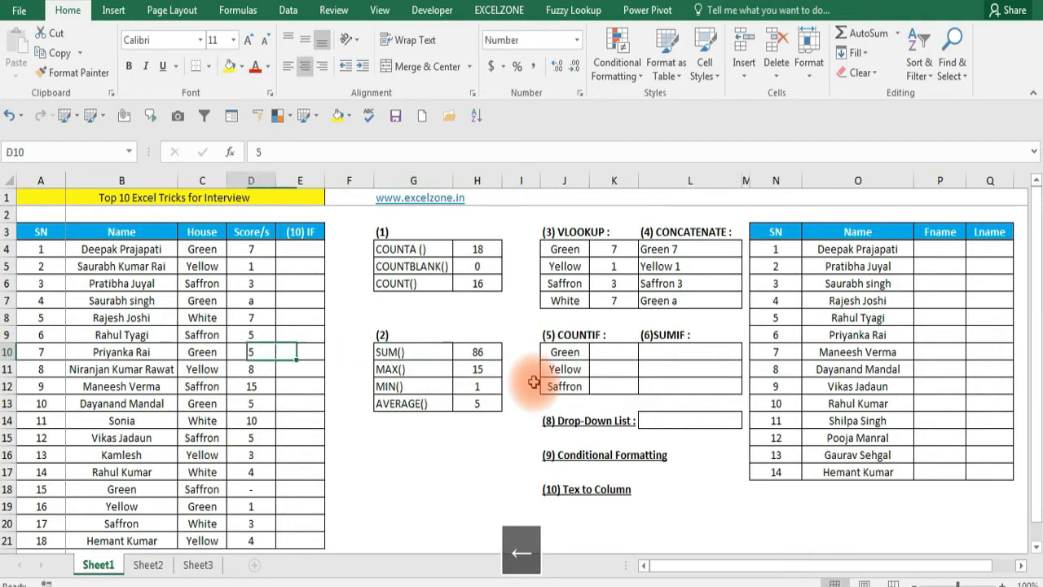
{"action": "key", "text": "Left"}
{"action": "key", "text": "Down"}
{"action": "key", "text": "Down"}
{"action": "key", "text": "Down"}
{"action": "key", "text": "Down"}
{"action": "key", "text": "Right"}
{"action": "key", "text": "Right"}
{"action": "key", "text": "Right"}
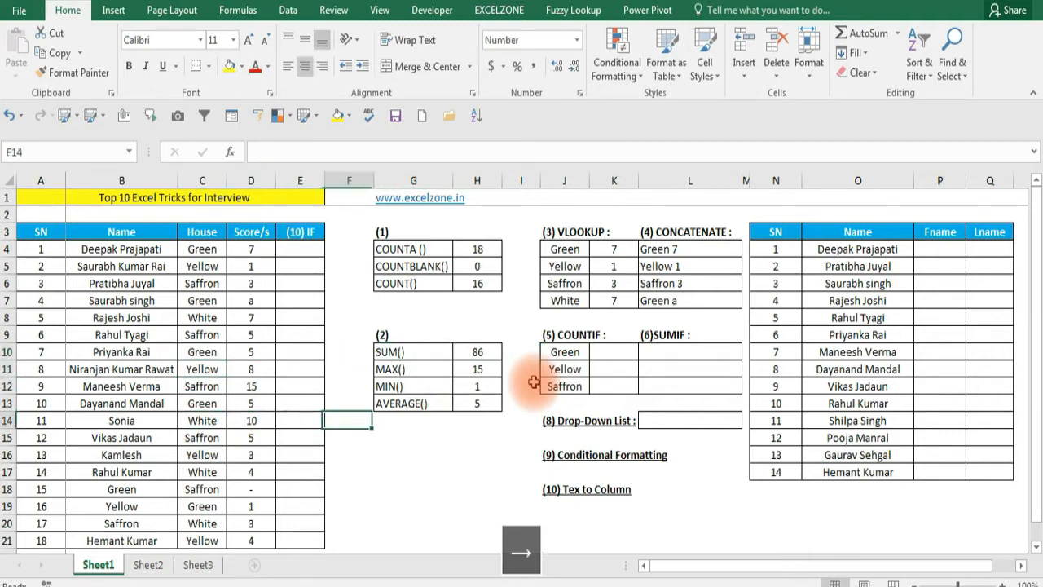
{"action": "key", "text": "Right"}
{"action": "key", "text": "Right"}
{"action": "key", "text": "Right"}
{"action": "key", "text": "Right"}
{"action": "key", "text": "Up"}
{"action": "key", "text": "Up"}
{"action": "key", "text": "Right"}
{"action": "key", "text": "Up"}
{"action": "key", "text": "Up"}
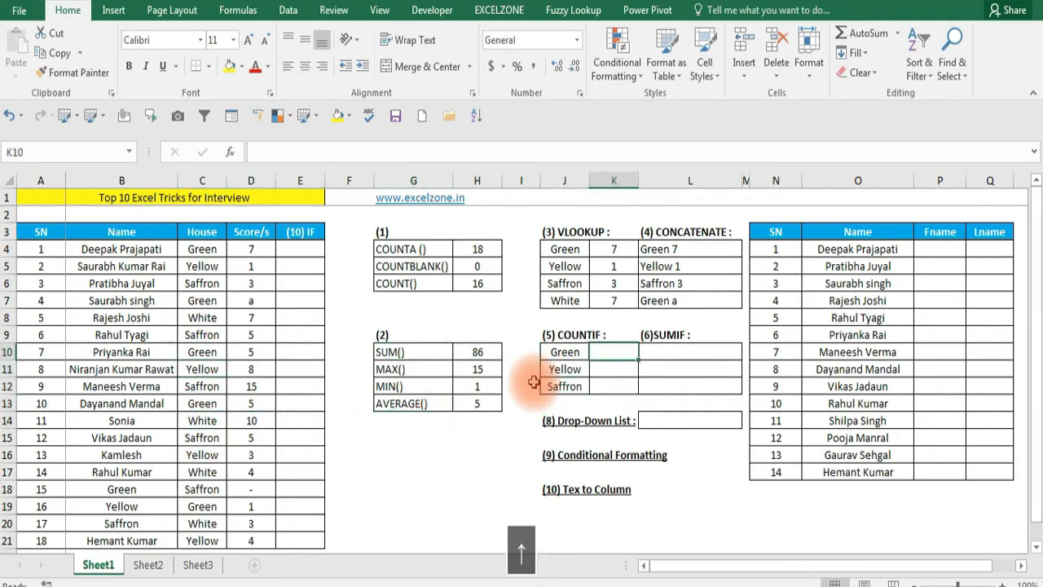
Start a COUNTIF formula in K10 with the House column C4:C21 as its range.
{"action": "type", "text": "=coun"}
{"action": "key", "text": "Down"}
{"action": "key", "text": "Down"}
{"action": "key", "text": "Down"}
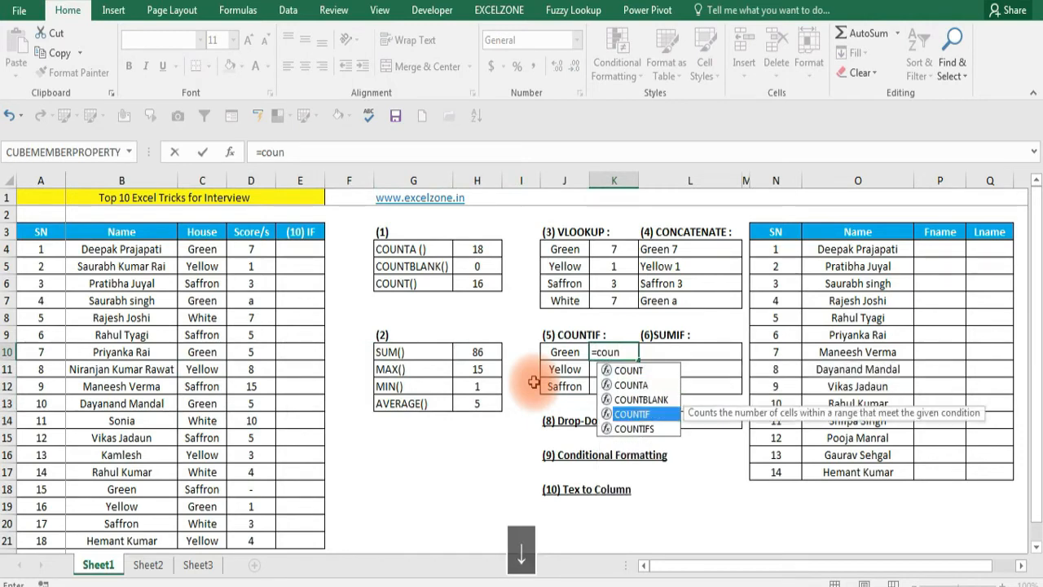
{"action": "key", "text": "Tab"}
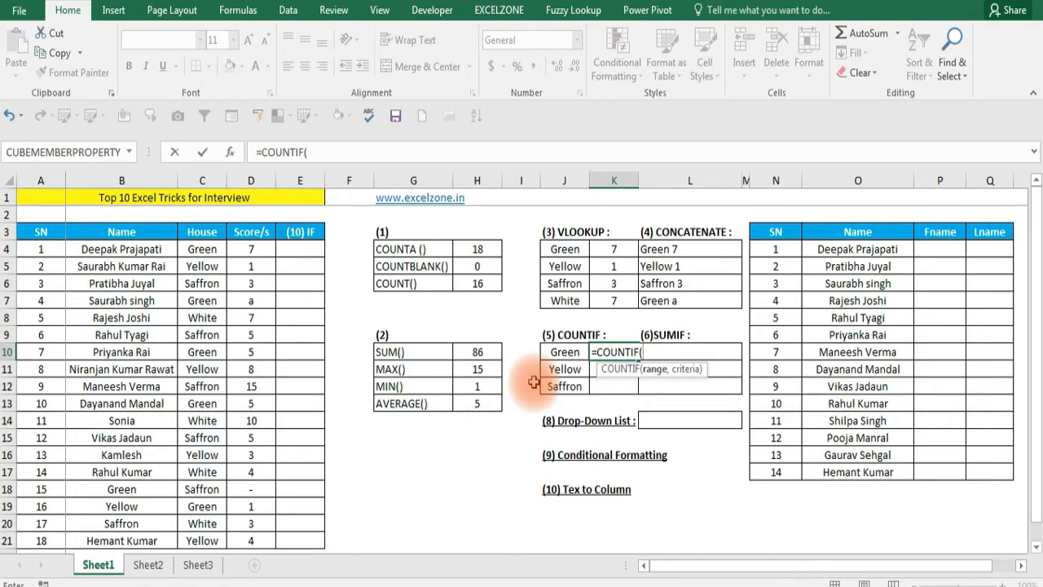
{"action": "key", "text": "Left"}
{"action": "key", "text": "Left"}
{"action": "key", "text": "Left"}
{"action": "key", "text": "Left"}
{"action": "key", "text": "Left"}
{"action": "key", "text": "Left"}
{"action": "key", "text": "Left"}
{"action": "key", "text": "Left"}
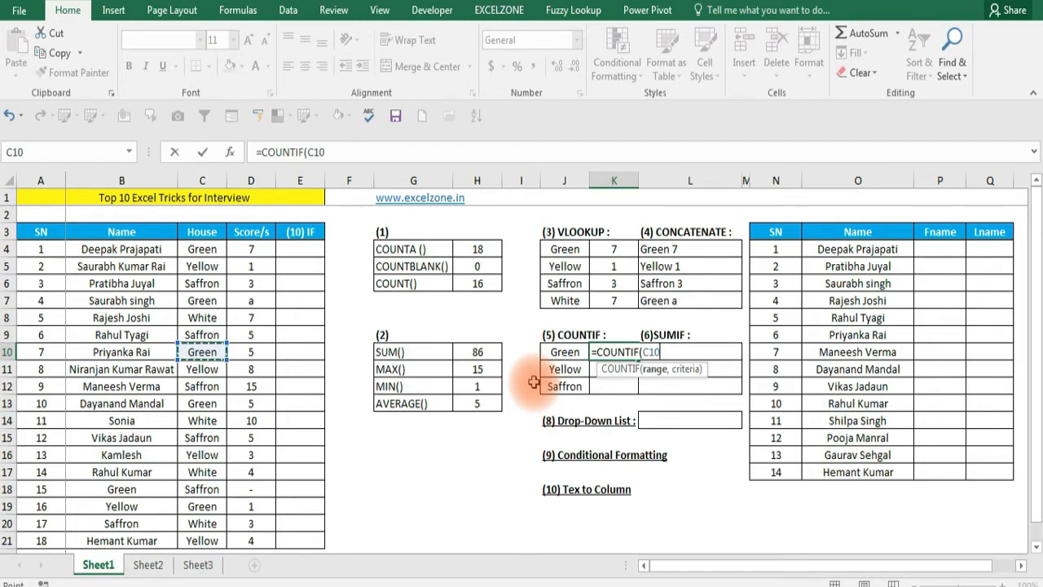
{"action": "key", "text": "Down"}
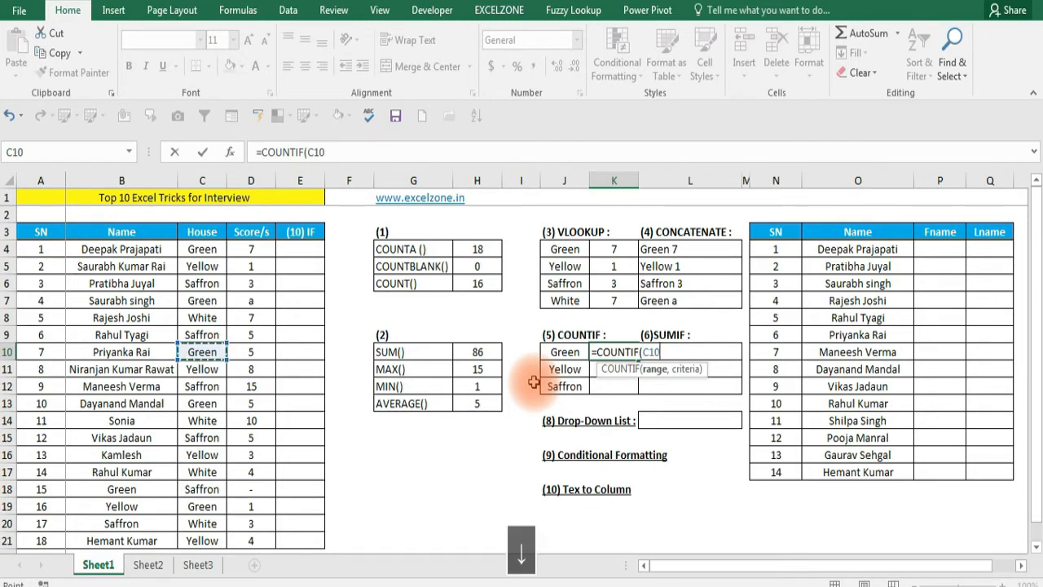
{"action": "key", "text": "Up"}
{"action": "key", "text": "Up"}
{"action": "key", "text": "Up"}
{"action": "key", "text": "Up"}
{"action": "key", "text": "Up"}
{"action": "key", "text": "Up"}
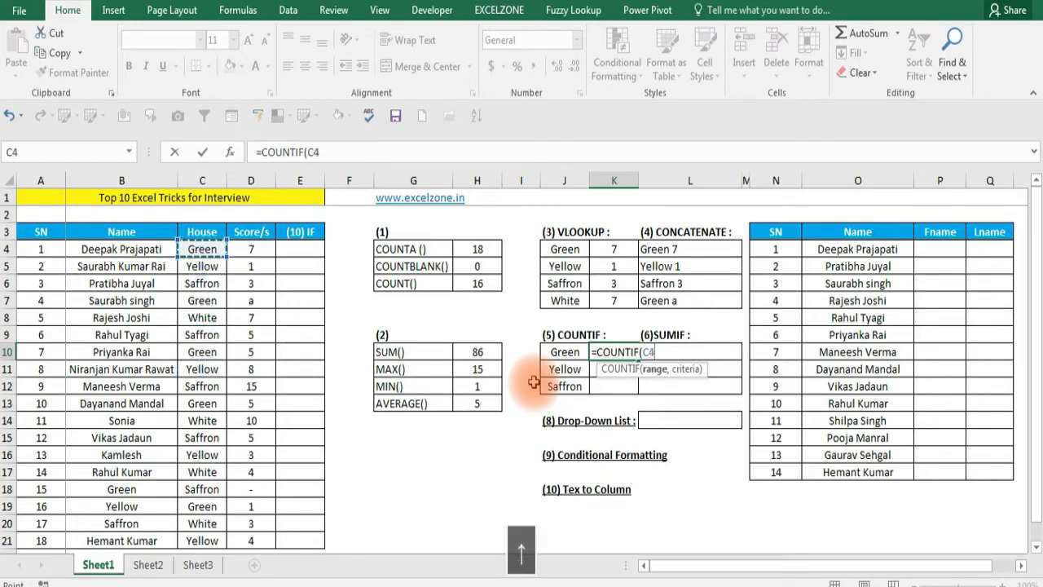
{"action": "key", "text": "ctrl+shift+Down"}
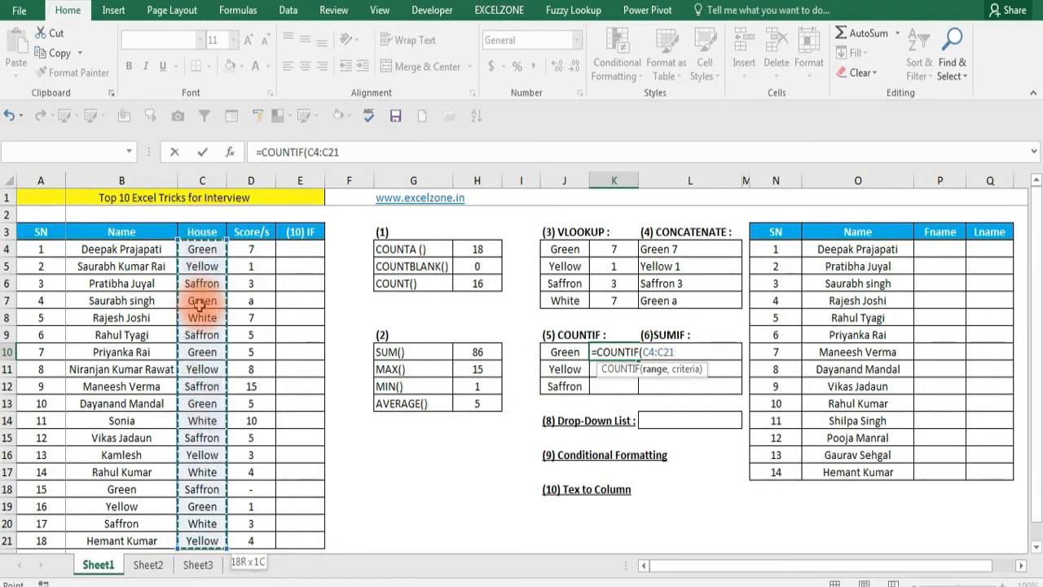
Complete the COUNTIF formula in K10 with J10 as the criteria.
{"action": "type", "text": ","}
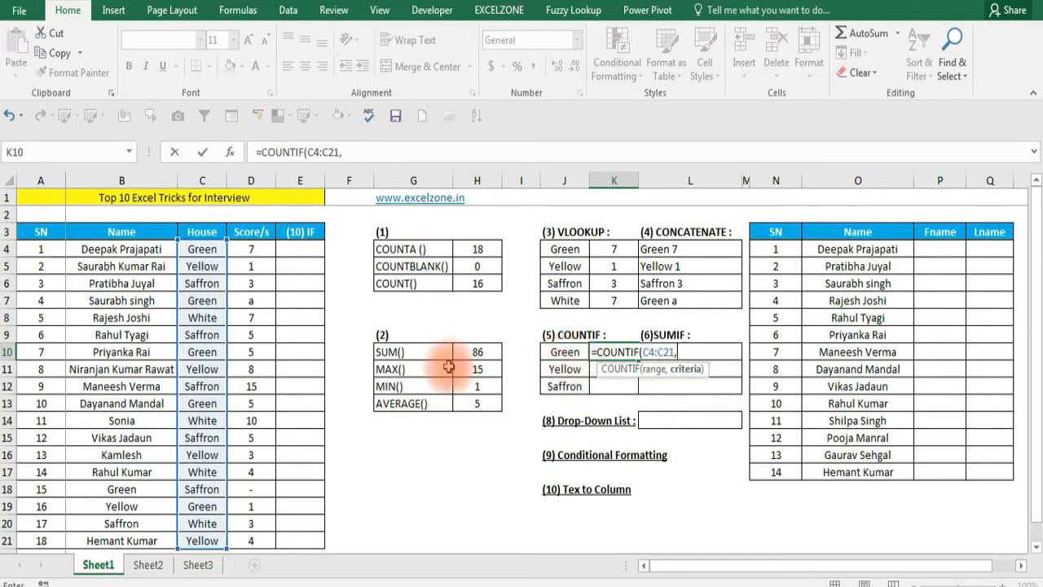
{"action": "left_click", "coordinate": [564, 357]}
{"action": "type", "text": ")"}
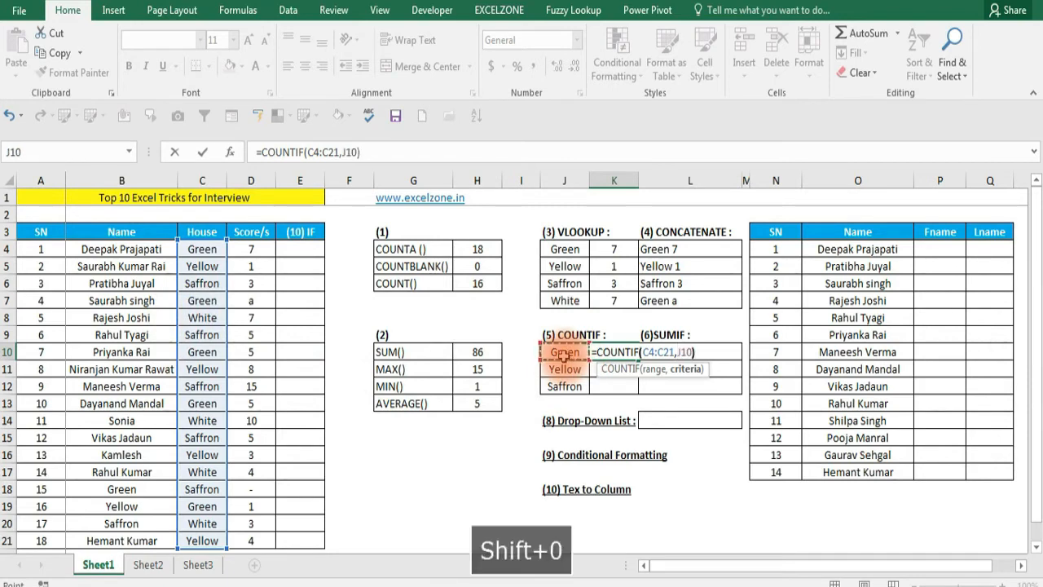
{"action": "key", "text": "Return"}
Fill the COUNTIF formula from K10 down to K12.
{"action": "key", "text": "Up"}
{"action": "key", "text": "shift+Down"}
{"action": "key", "text": "shift+Down"}
{"action": "key", "text": "ctrl+d"}
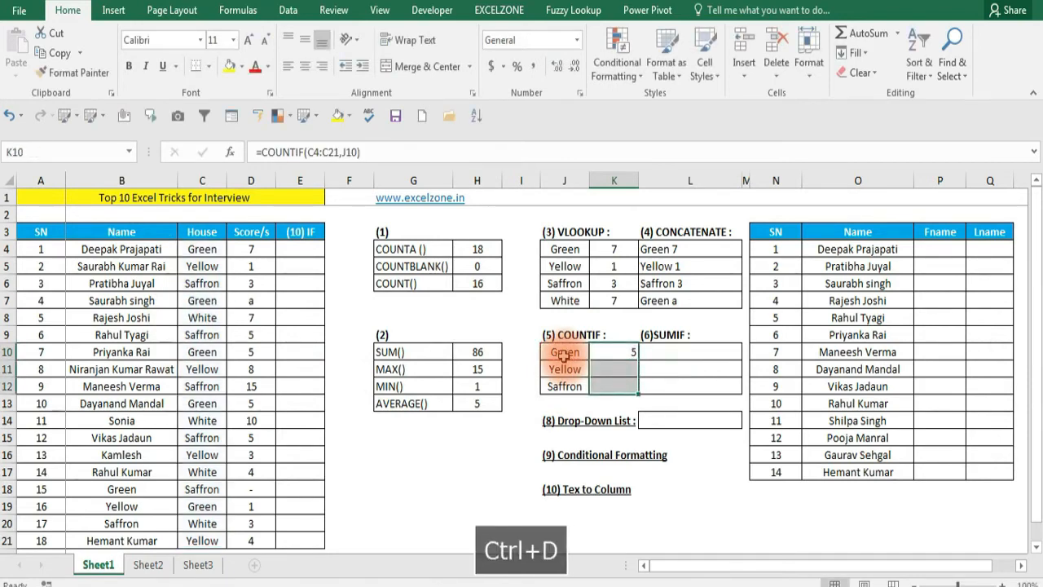
Center the COUNTIF results in K10:K12.
{"action": "key", "text": "alt+h"}
{"action": "key", "text": "a"}
{"action": "key", "text": "c"}
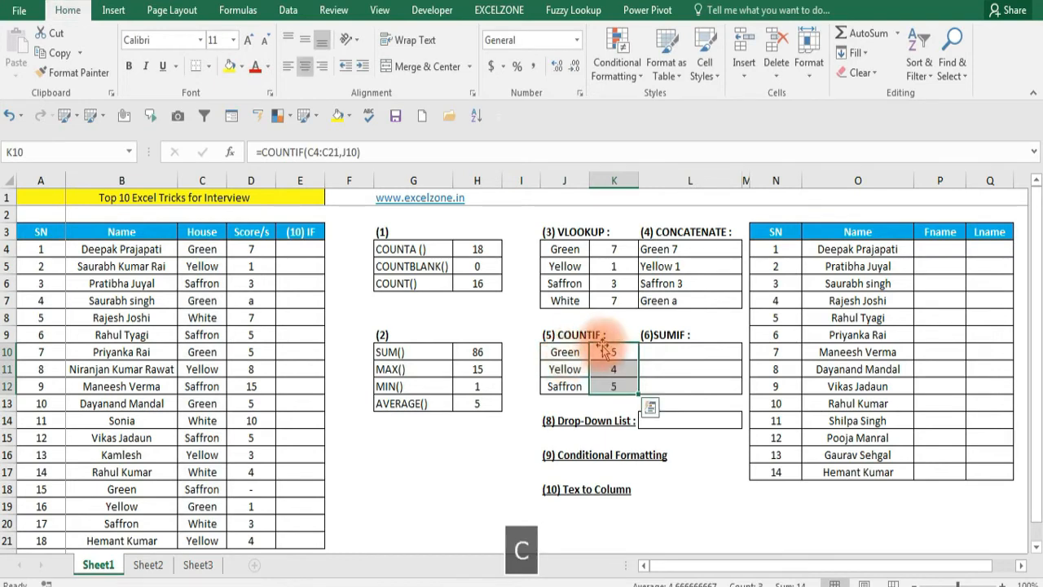
Examine the entries of the House column in C4:C21 that the COUNTIF formulas count.
{"action": "left_click", "coordinate": [568, 362]}
{"action": "key", "text": "Up"}
{"action": "key", "text": "Left"}
{"action": "key", "text": "Left"}
{"action": "key", "text": "Left"}
{"action": "key", "text": "Left"}
{"action": "key", "text": "Left"}
{"action": "key", "text": "Left"}
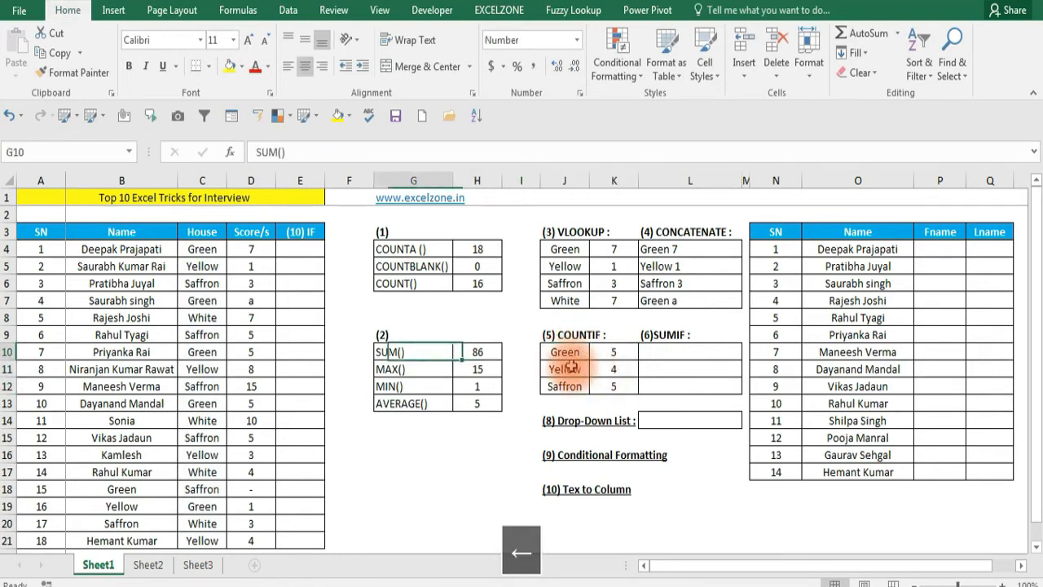
{"action": "key", "text": "Left"}
{"action": "key", "text": "Down"}
{"action": "key", "text": "Down"}
{"action": "key", "text": "Down"}
{"action": "key", "text": "Down"}
{"action": "key", "text": "Down"}
{"action": "key", "text": "Down"}
{"action": "key", "text": "Down"}
{"action": "key", "text": "Down"}
{"action": "key", "text": "Down"}
{"action": "key", "text": "Down"}
{"action": "key", "text": "Down"}
{"action": "key", "text": "Down"}
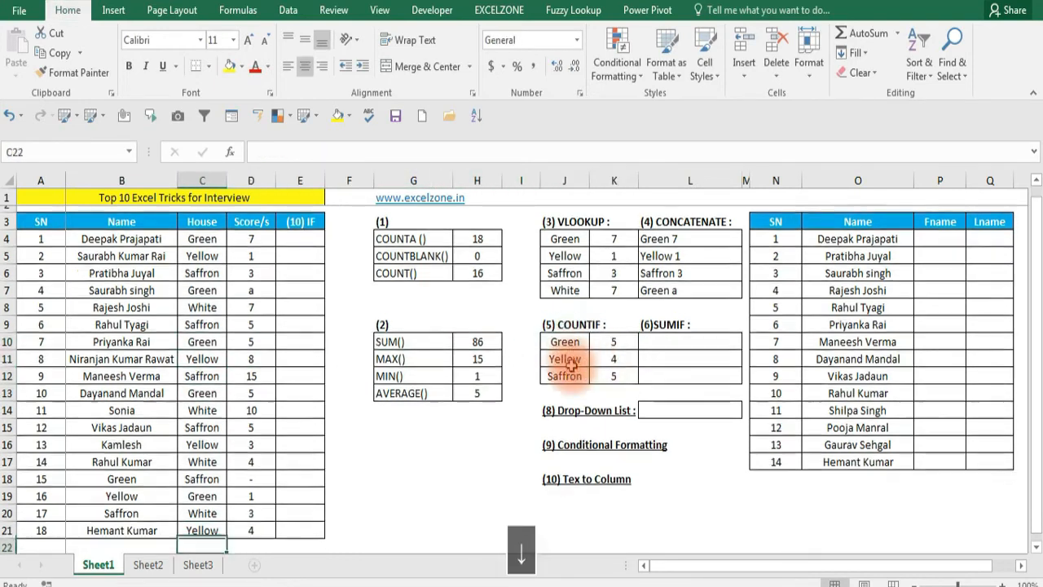
{"action": "key", "text": "ctrl+Up"}
{"action": "key", "text": "ctrl+Up"}
{"action": "key", "text": "Down"}
{"action": "key", "text": "Down"}
{"action": "key", "text": "Down"}
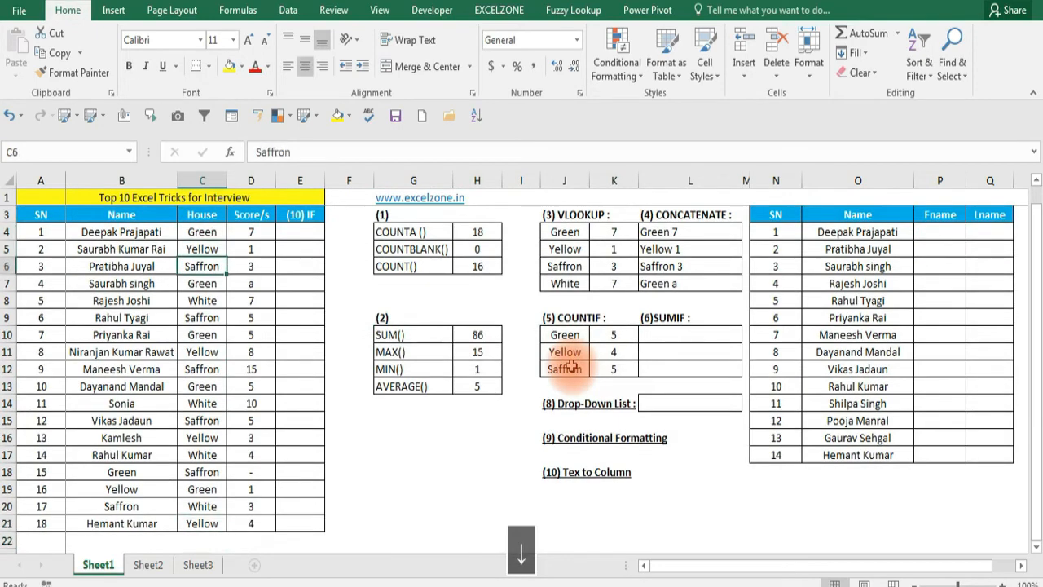
Look over the VLOOKUP formulas in column K and save the workbook.
{"action": "key", "text": "Right"}
{"action": "key", "text": "Right"}
{"action": "key", "text": "Right"}
{"action": "key", "text": "Right"}
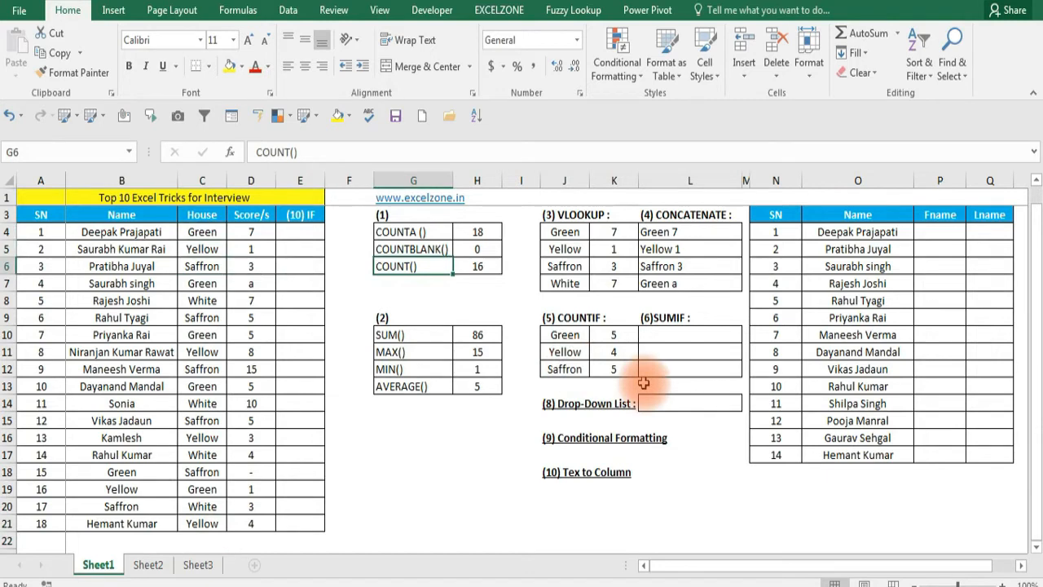
{"action": "key", "text": "Right"}
{"action": "key", "text": "Right"}
{"action": "key", "text": "Right"}
{"action": "key", "text": "Right"}
{"action": "key", "text": "Down"}
{"action": "key", "text": "Down"}
{"action": "key", "text": "ctrl+Up"}
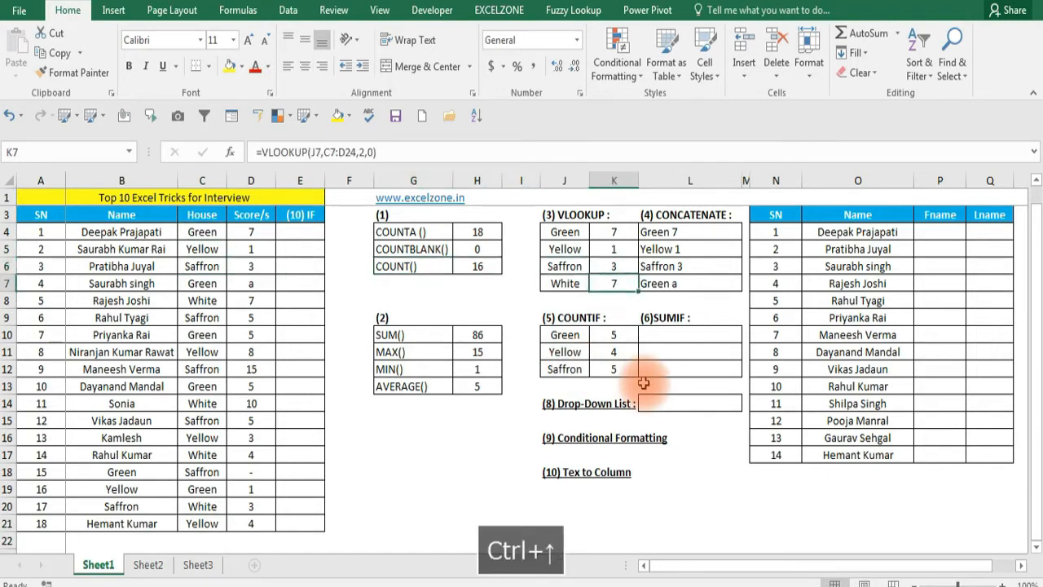
{"action": "key", "text": "ctrl+Up"}
{"action": "key", "text": "Up"}
{"action": "key", "text": "Up"}
{"action": "key", "text": "Down"}
{"action": "key", "text": "Down"}
{"action": "key", "text": "ctrl+s"}
{"action": "key", "text": "Down"}
{"action": "key", "text": "Down"}
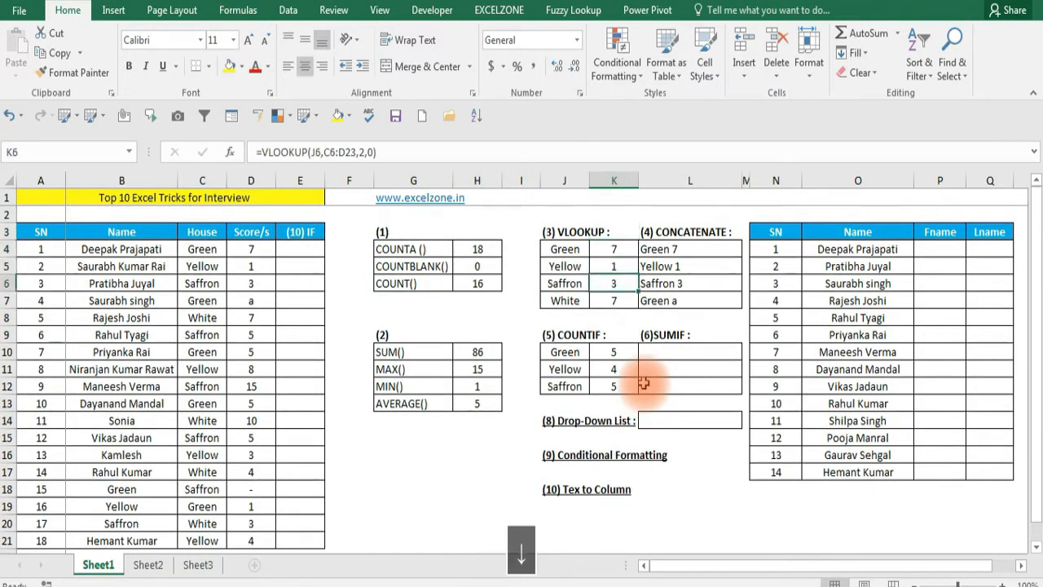
{"action": "key", "text": "Down"}
{"action": "key", "text": "Down"}
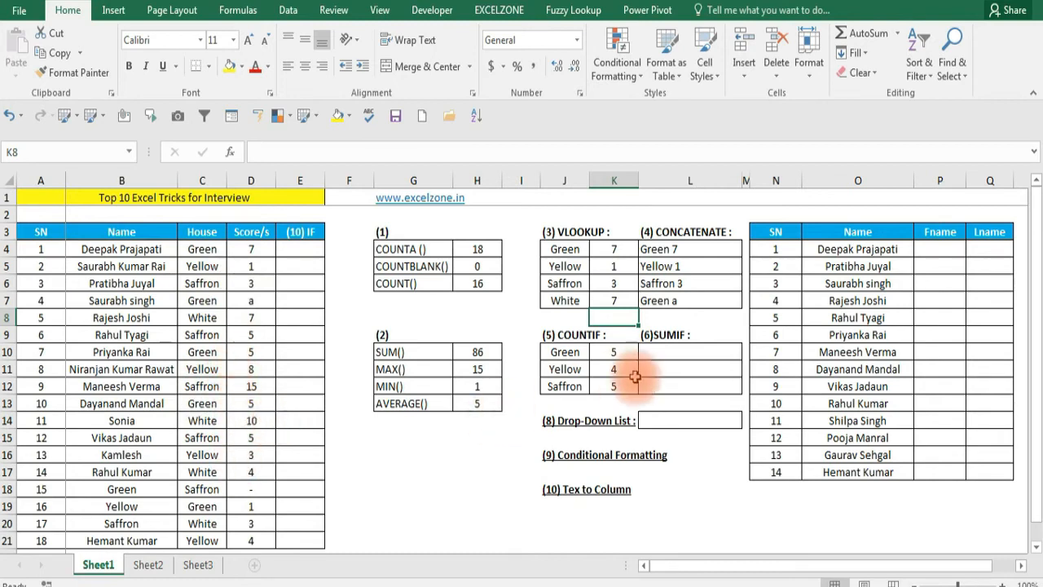
Start a SUMIF formula in L10 with the House column as the absolute range $C$4:$C$21.
{"action": "left_click", "coordinate": [668, 353]}
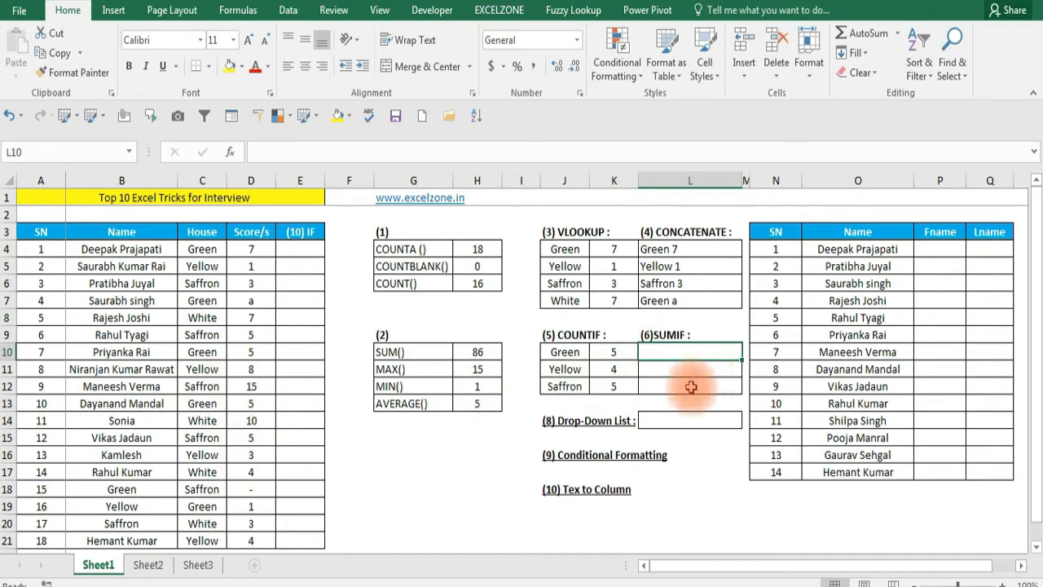
{"action": "type", "text": "="}
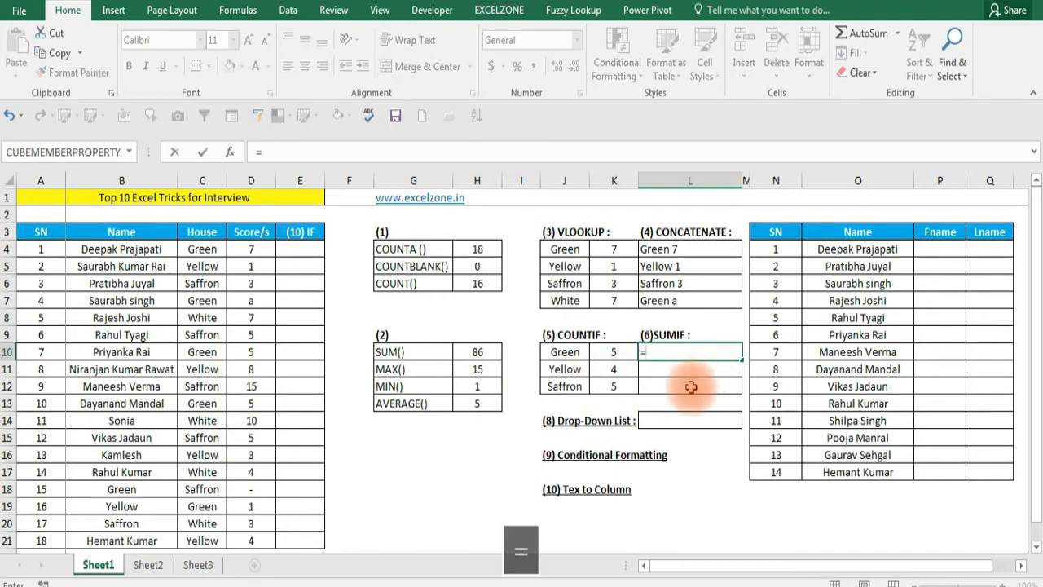
{"action": "type", "text": "um"}
{"action": "key", "text": "BackSpace"}
{"action": "key", "text": "BackSpace"}
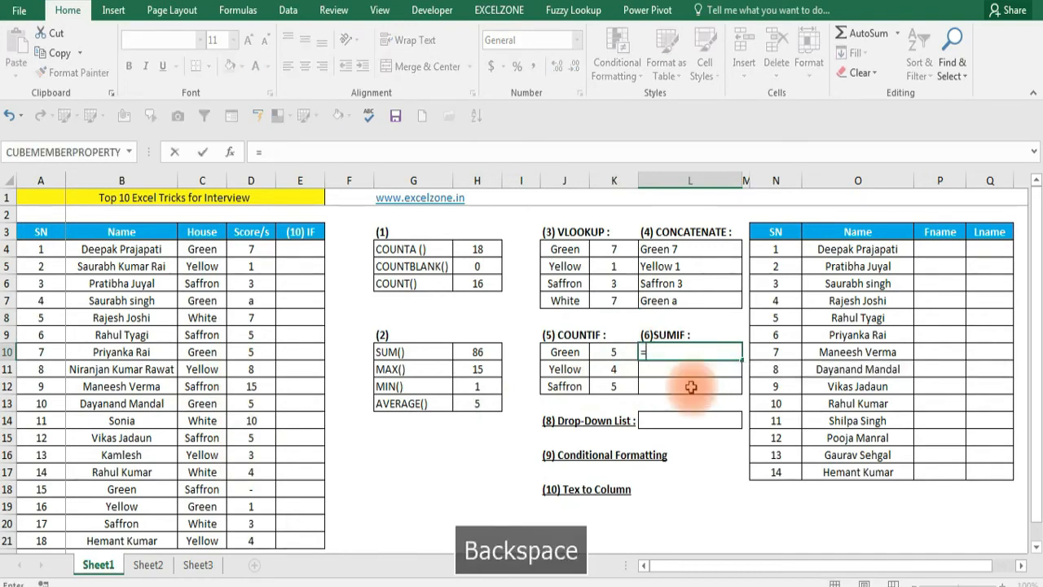
{"action": "type", "text": "sum"}
{"action": "left_click", "coordinate": [691, 388]}
{"action": "key", "text": "Tab"}
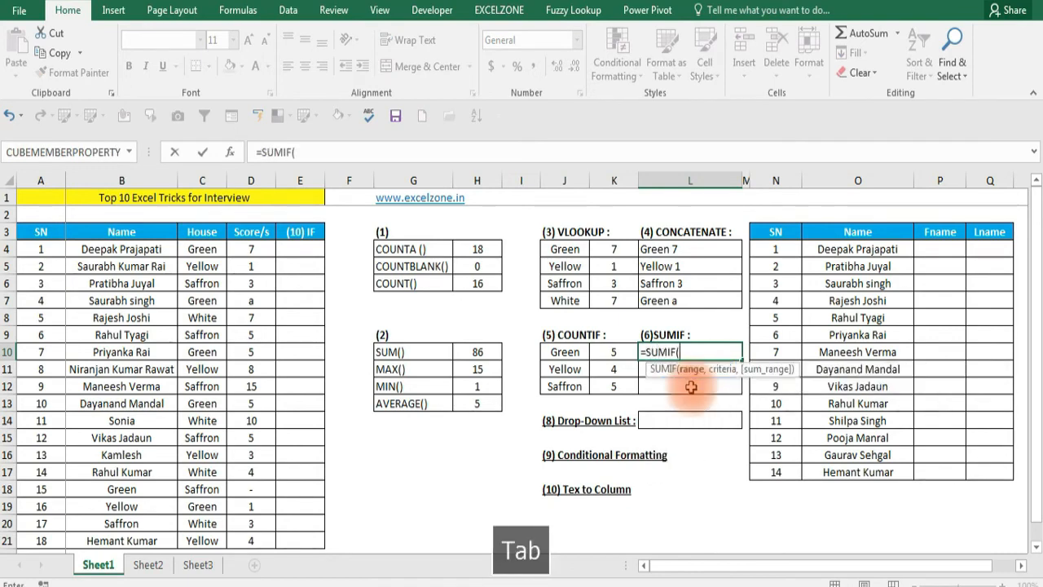
{"action": "key", "text": "Left"}
{"action": "key", "text": "Left"}
{"action": "key", "text": "Left"}
{"action": "key", "text": "Left"}
{"action": "key", "text": "Left"}
{"action": "key", "text": "Left"}
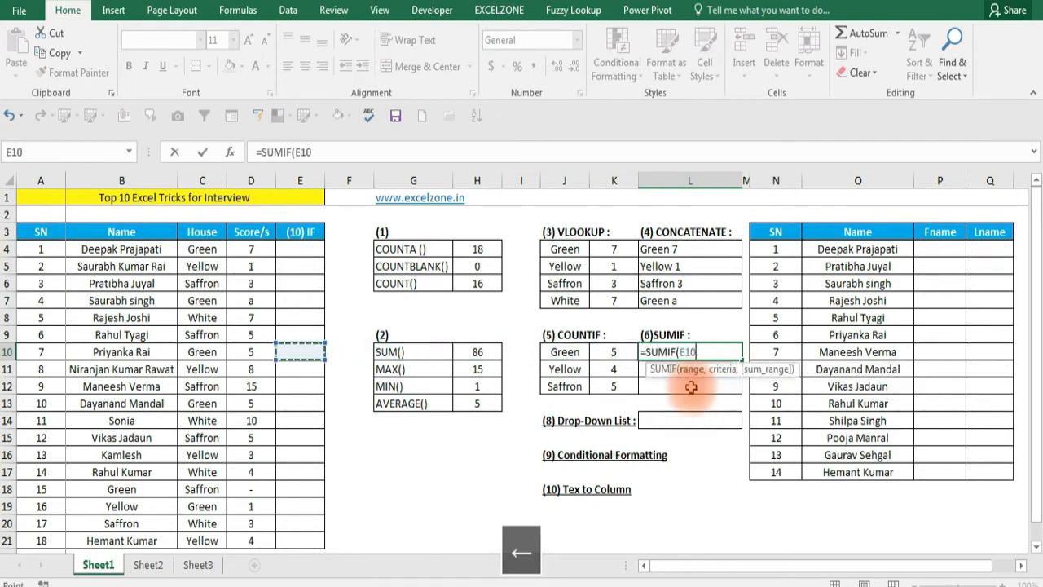
{"action": "key", "text": "ctrl+Up"}
{"action": "key", "text": "Down"}
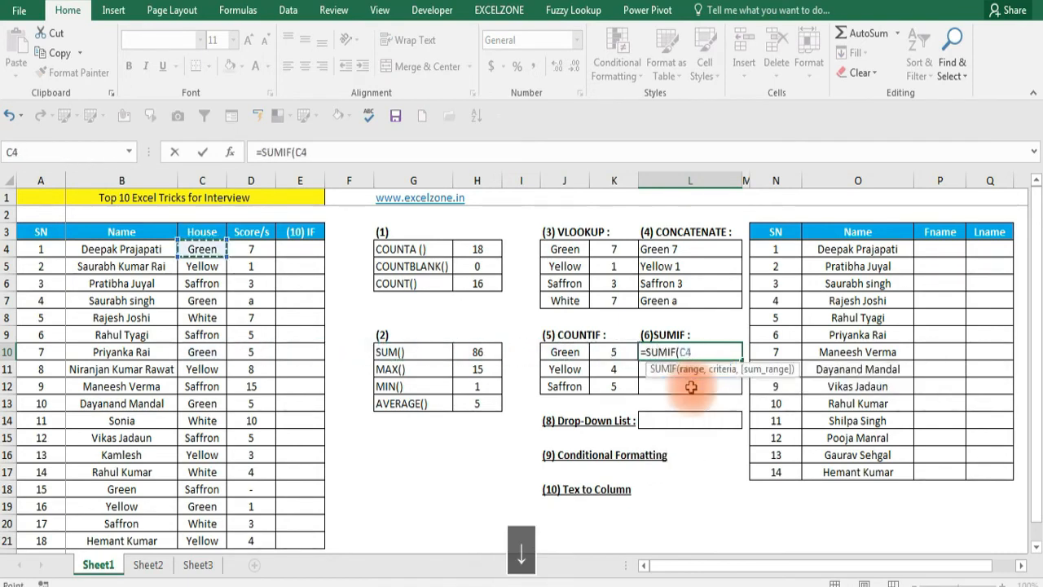
{"action": "key", "text": "ctrl+shift+Down"}
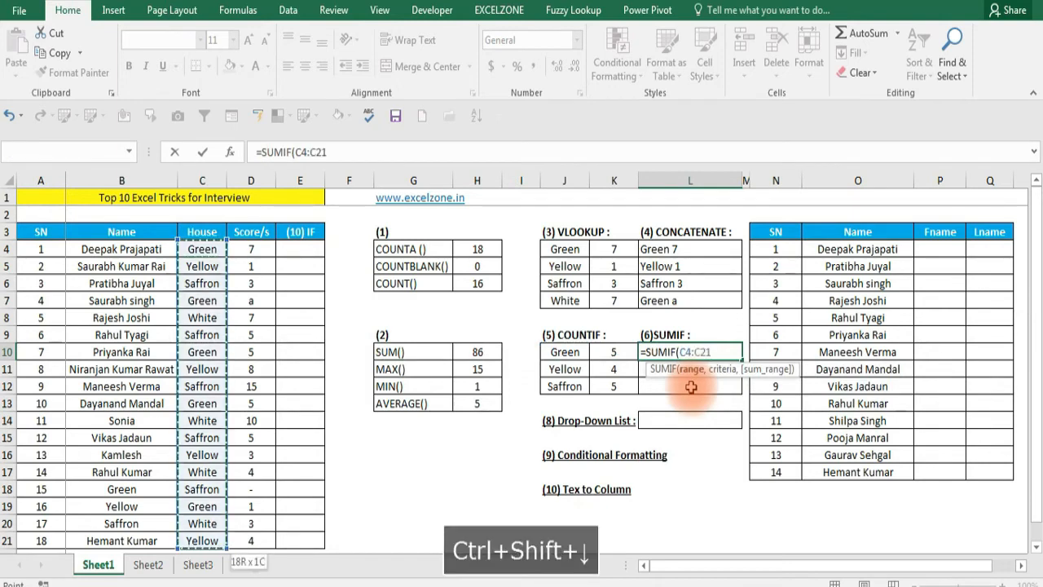
{"action": "key", "text": "F4"}
{"action": "type", "text": ","}
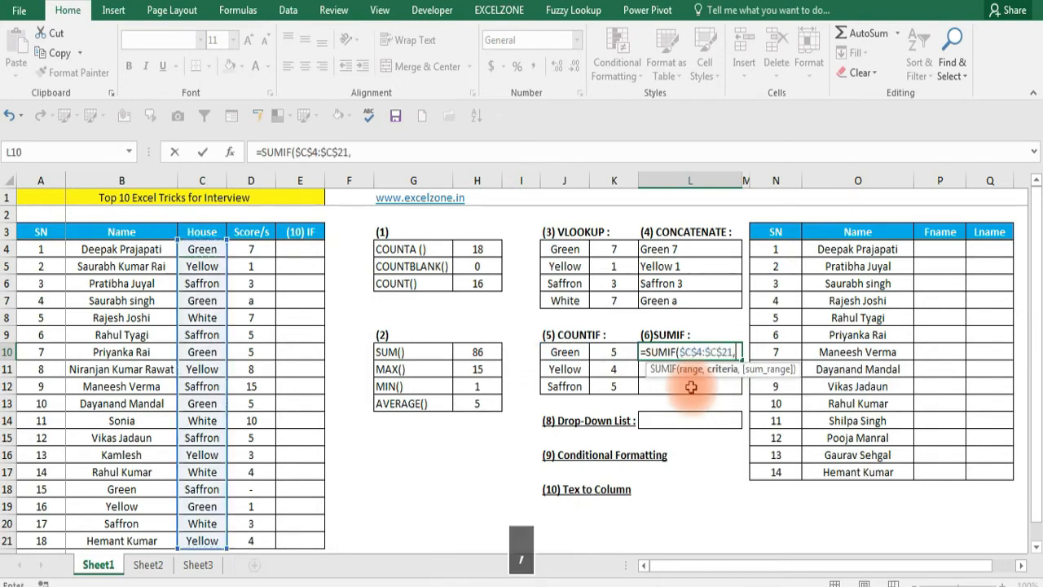
Complete the SUMIF formula with J10 as the criteria and the scores $D$4:$D$21 as the absolute sum range.
{"action": "key", "text": "Left"}
{"action": "key", "text": "Left"}
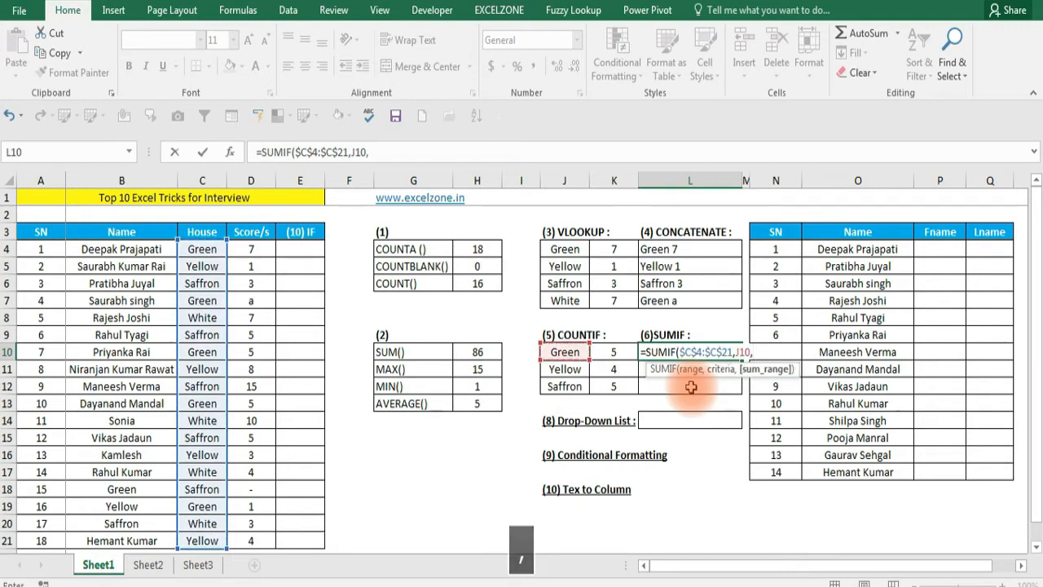
{"action": "key", "text": "Left"}
{"action": "key", "text": "Left"}
{"action": "key", "text": "Left"}
{"action": "key", "text": "Left"}
{"action": "key", "text": "Left"}
{"action": "key", "text": "Left"}
{"action": "key", "text": "Left"}
{"action": "key", "text": "Left"}
{"action": "key", "text": "Left"}
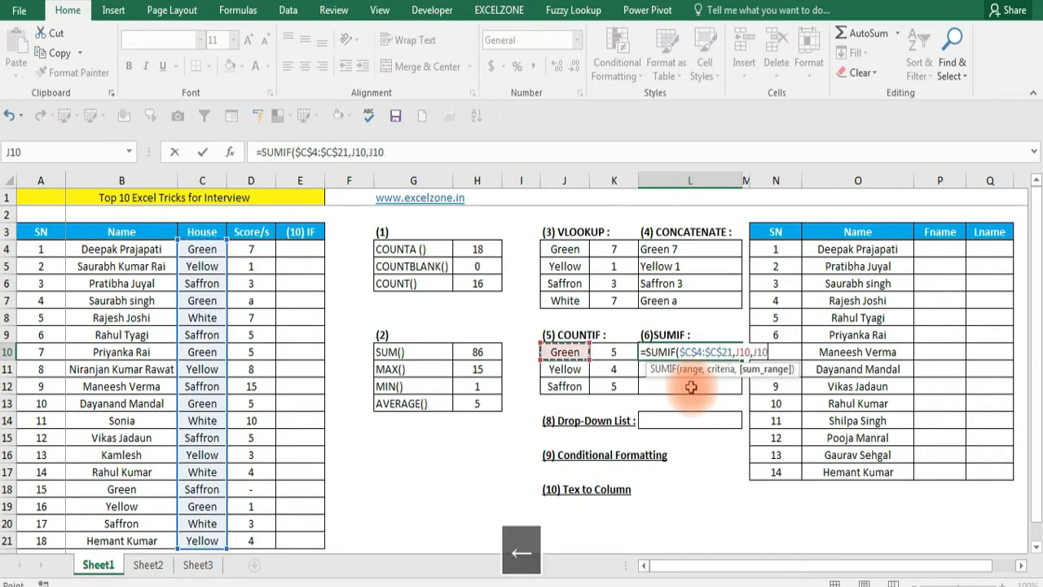
{"action": "key", "text": "Up"}
{"action": "key", "text": "Right"}
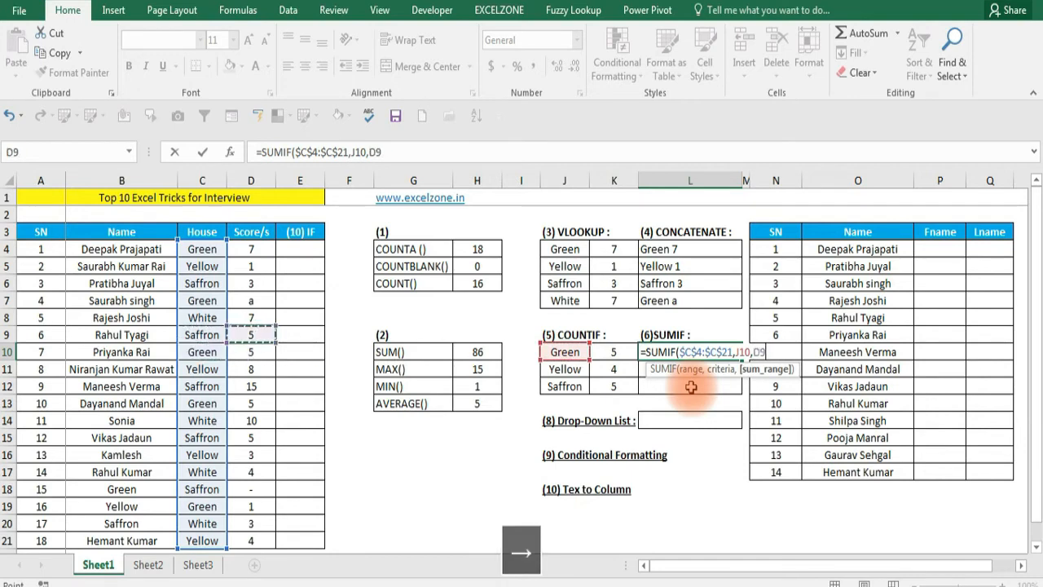
{"action": "key", "text": "ctrl+Up"}
{"action": "key", "text": "Down"}
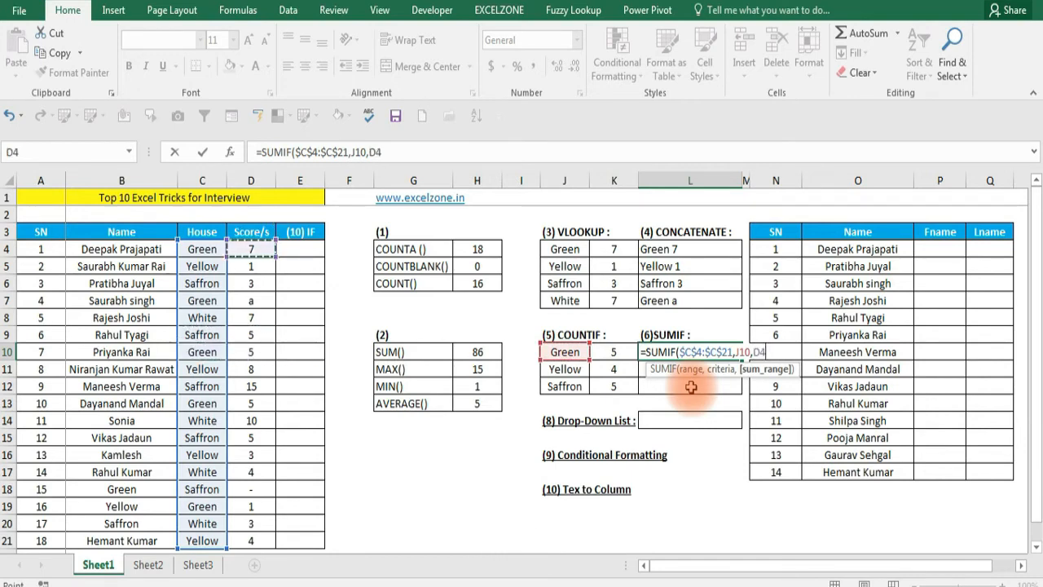
{"action": "key", "text": "ctrl+shift+Down"}
{"action": "key", "text": "F4"}
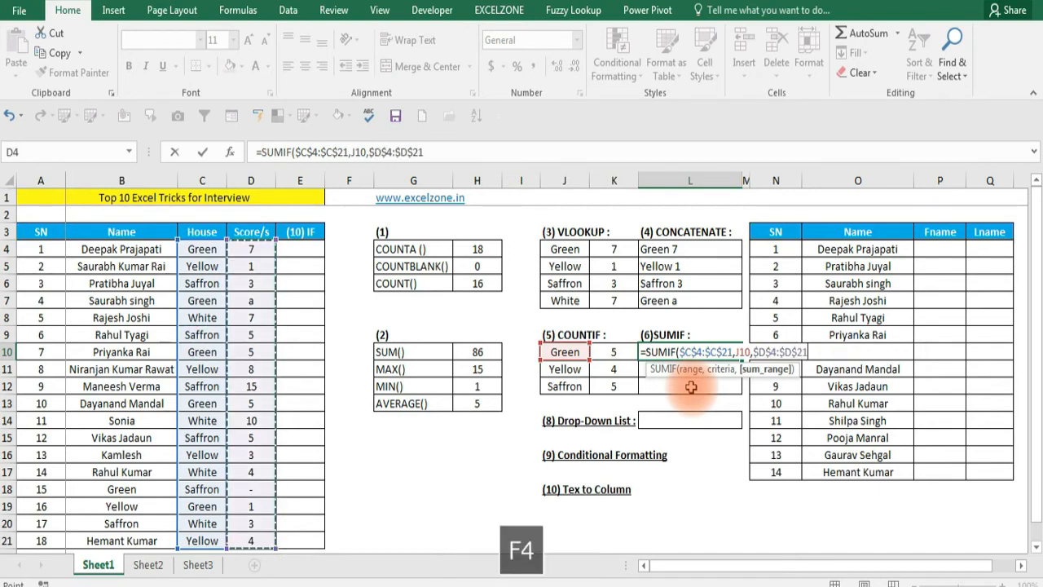
{"action": "type", "text": ")"}
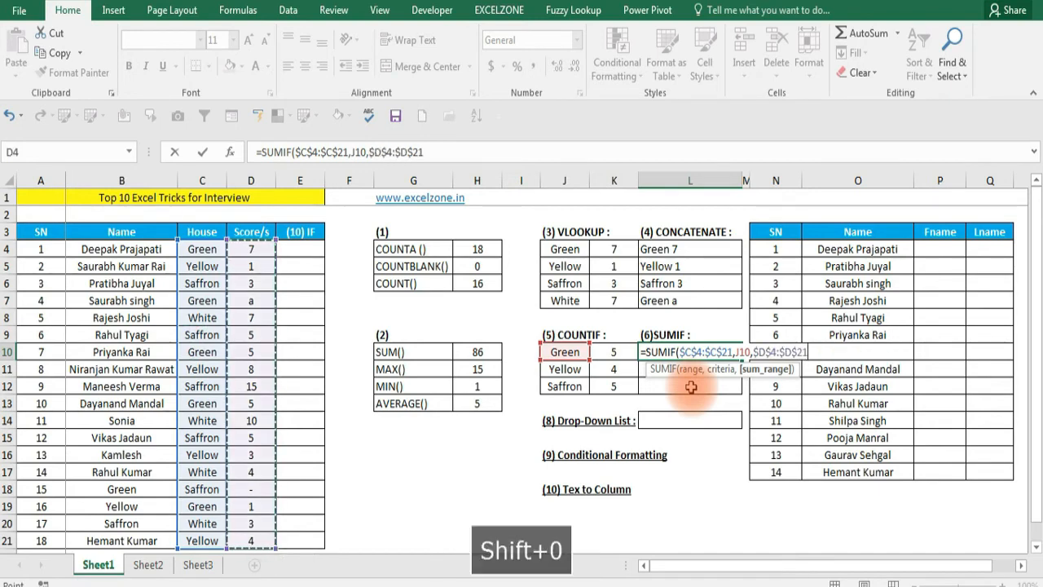
{"action": "key", "text": "Return"}
Fill the SUMIF formula from L10 down to L12 and center the results.
{"action": "key", "text": "shift+Down"}
{"action": "key", "text": "shift+Down"}
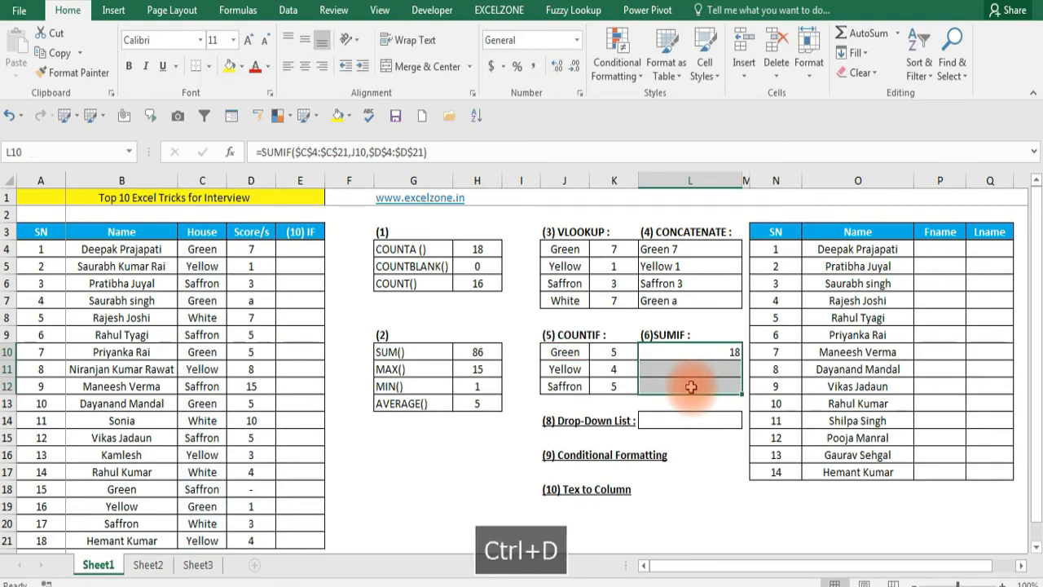
{"action": "key", "text": "alt+h"}
{"action": "key", "text": "a"}
{"action": "key", "text": "c"}
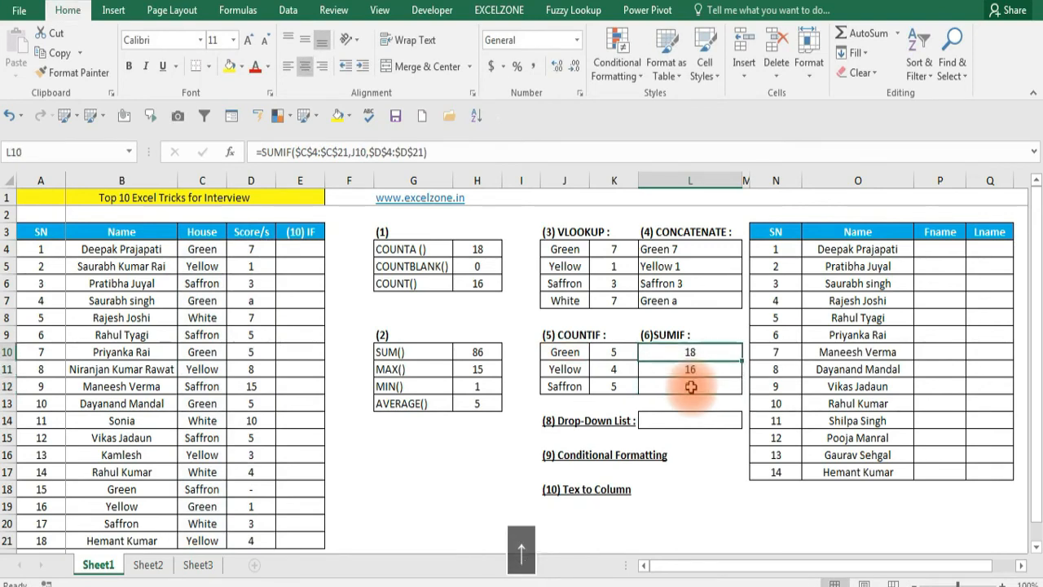
Check the COUNTIF and SUMIF results for each house in J10:L12 and save the workbook.
{"action": "key", "text": "ctrl+s"}
{"action": "key", "text": "Left"}
{"action": "key", "text": "Left"}
{"action": "key", "text": "Right"}
{"action": "key", "text": "Left"}
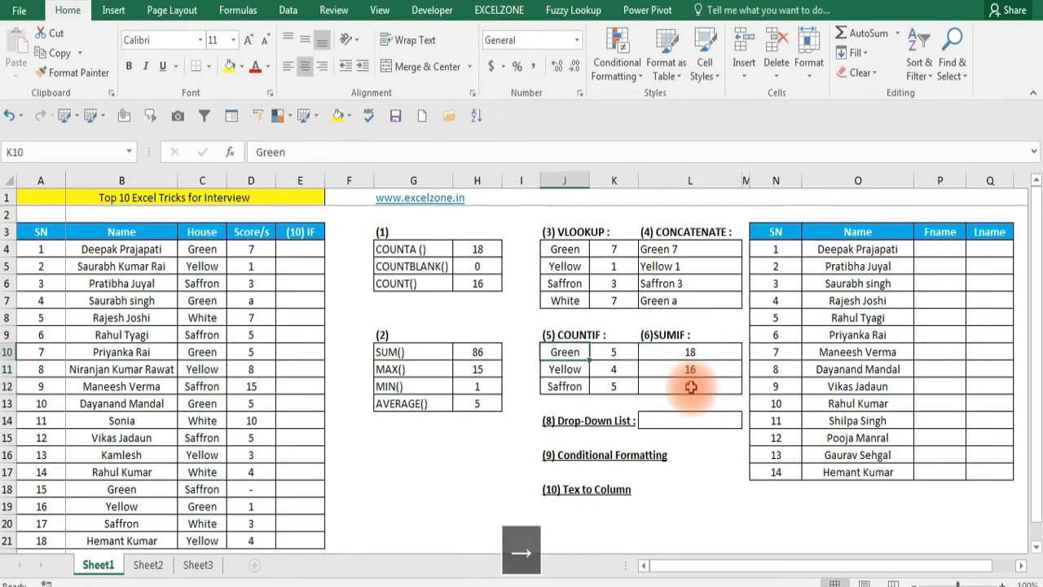
{"action": "key", "text": "Right"}
{"action": "key", "text": "Right"}
{"action": "key", "text": "Left"}
{"action": "key", "text": "Left"}
{"action": "key", "text": "Down"}
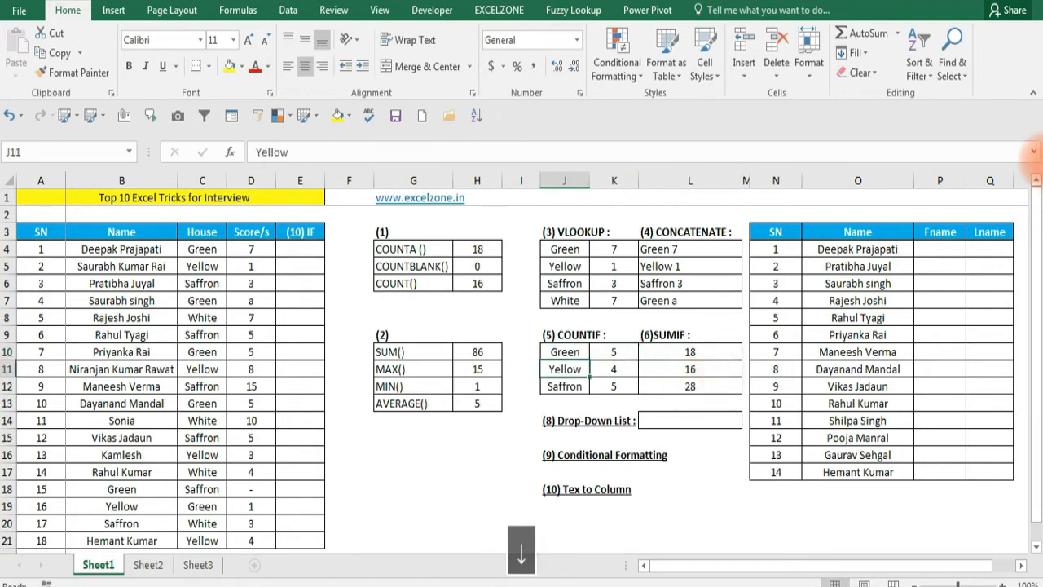
{"action": "key", "text": "Right"}
{"action": "key", "text": "Down"}
{"action": "key", "text": "Right"}
{"action": "key", "text": "Right"}
{"action": "key", "text": "Left"}
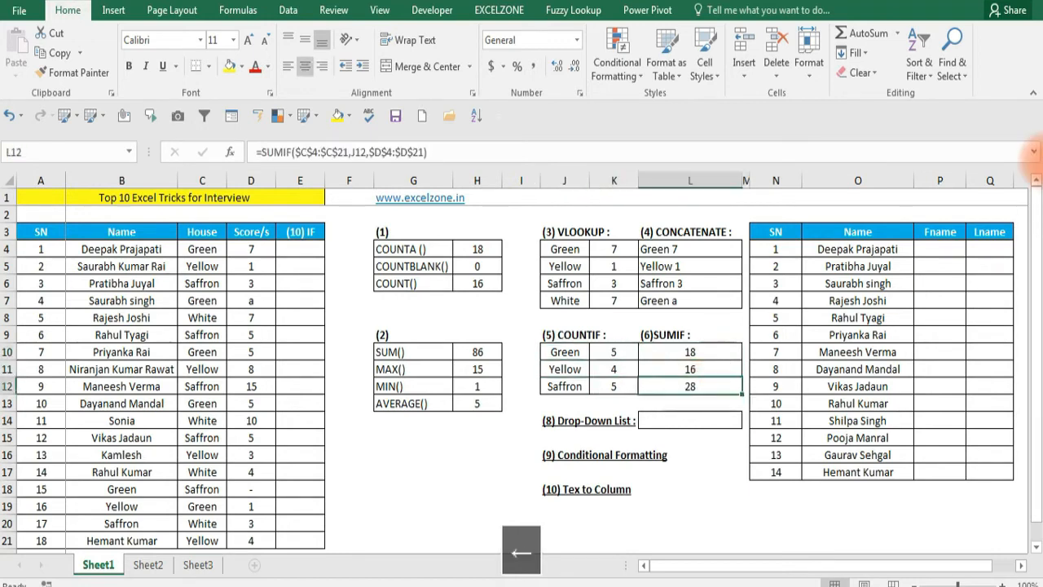
{"action": "key", "text": "ctrl+s"}
{"action": "key", "text": "Down"}
{"action": "key", "text": "ctrl+s"}
Add a data validation list to L14 beside the Drop-Down List label, with the House cells =$C$4:$C$21 as its source.
{"action": "key", "text": "Down"}
{"action": "key", "text": "Down"}
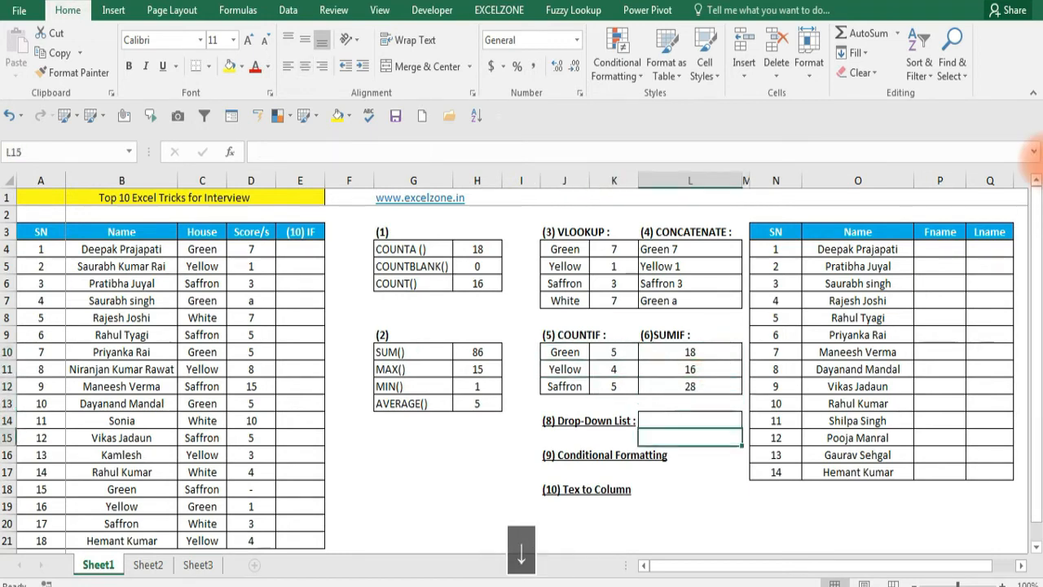
{"action": "key", "text": "Up"}
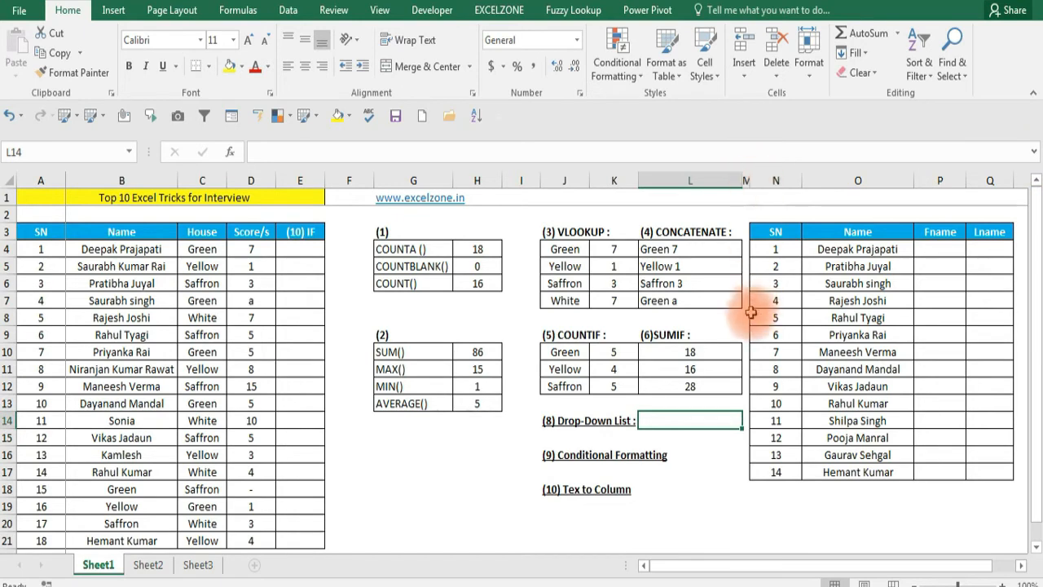
{"action": "left_click", "coordinate": [288, 11]}
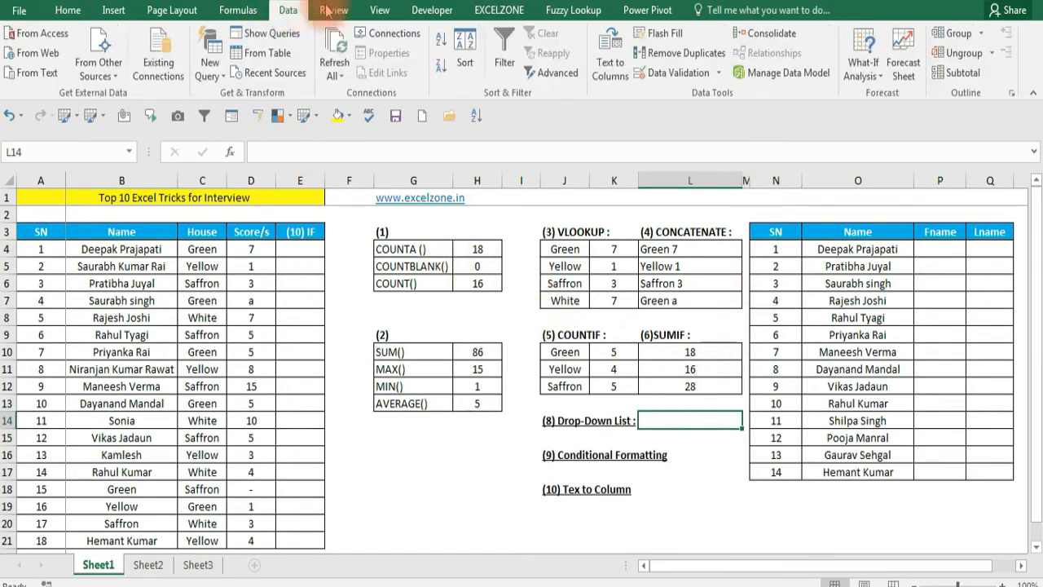
{"action": "left_click", "coordinate": [719, 75]}
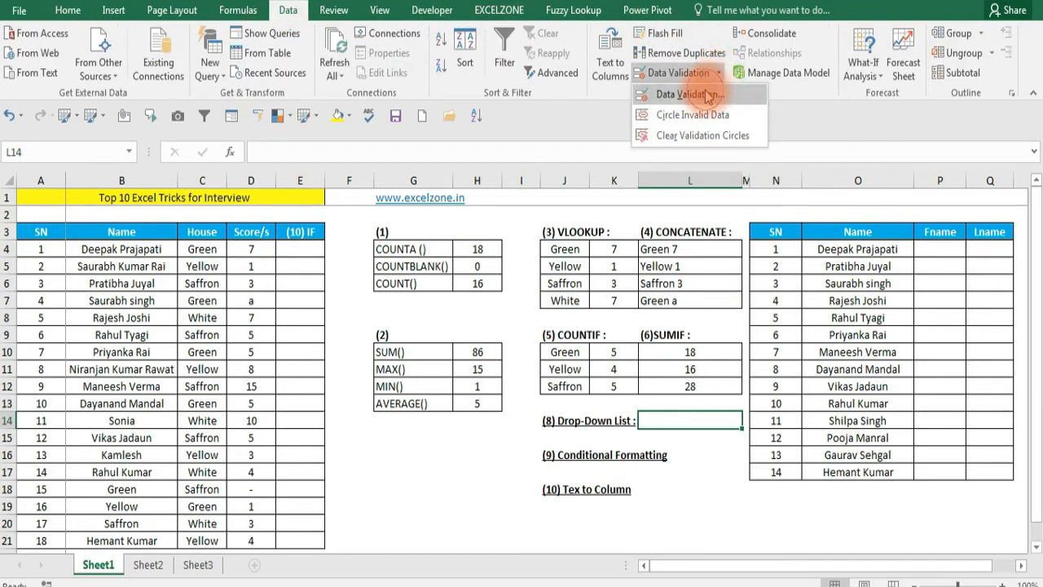
{"action": "left_click", "coordinate": [708, 96]}
{"action": "left_click", "coordinate": [444, 214]}
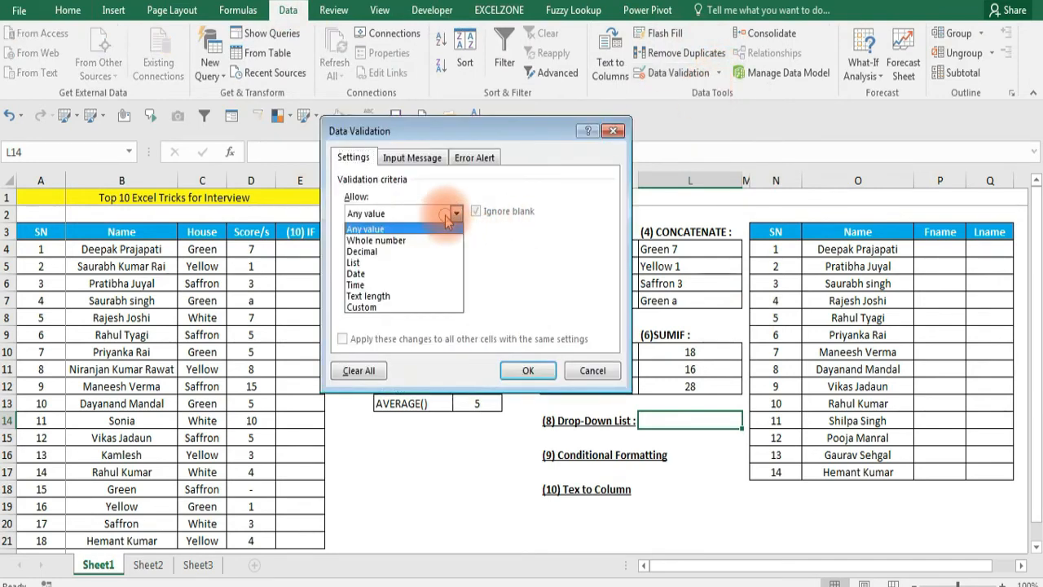
{"action": "left_click", "coordinate": [371, 262]}
{"action": "left_click", "coordinate": [378, 282]}
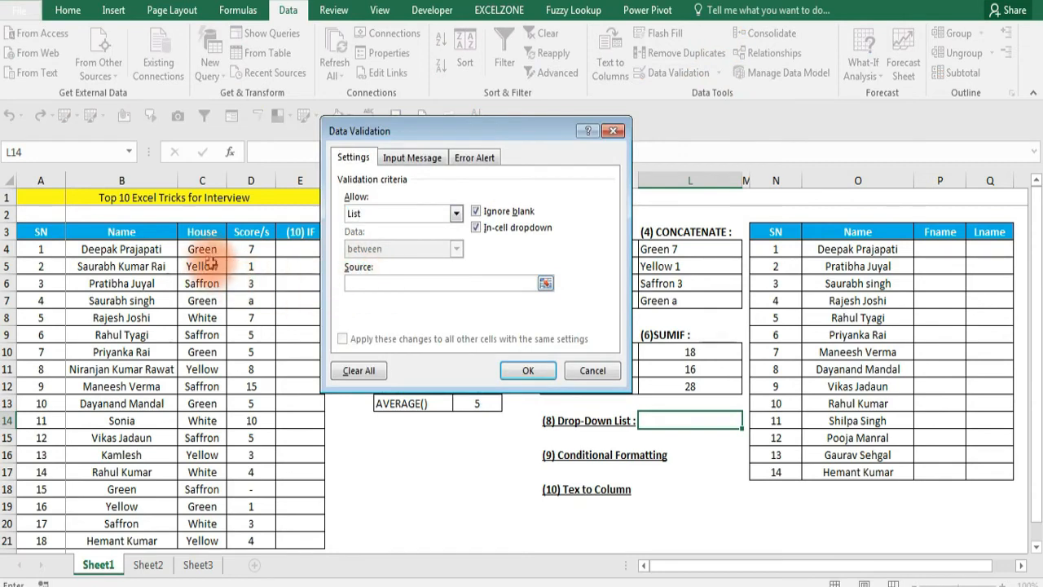
{"action": "key", "text": "ctrl+shift+Down"}
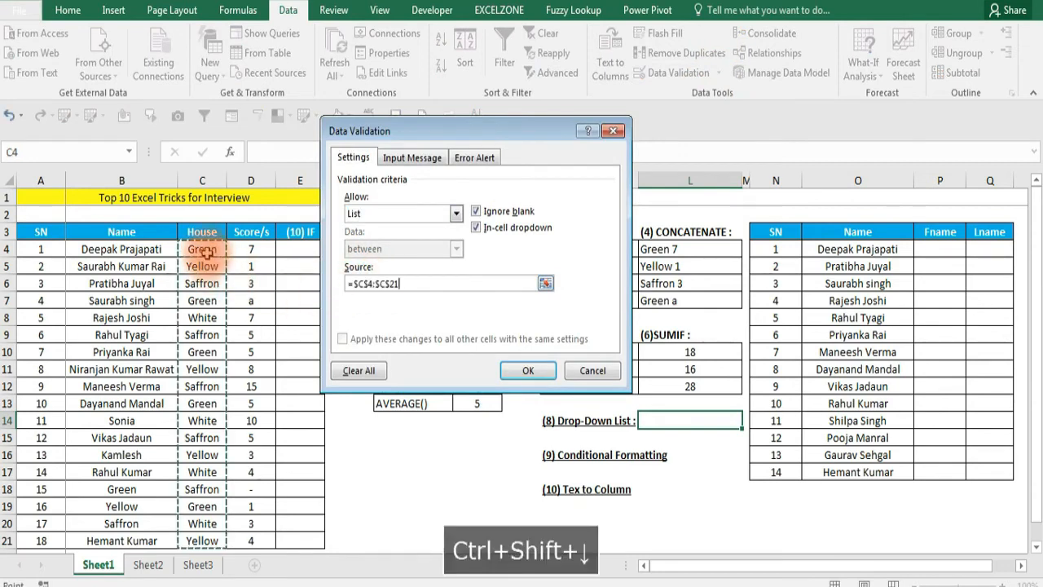
{"action": "left_click", "coordinate": [551, 370]}
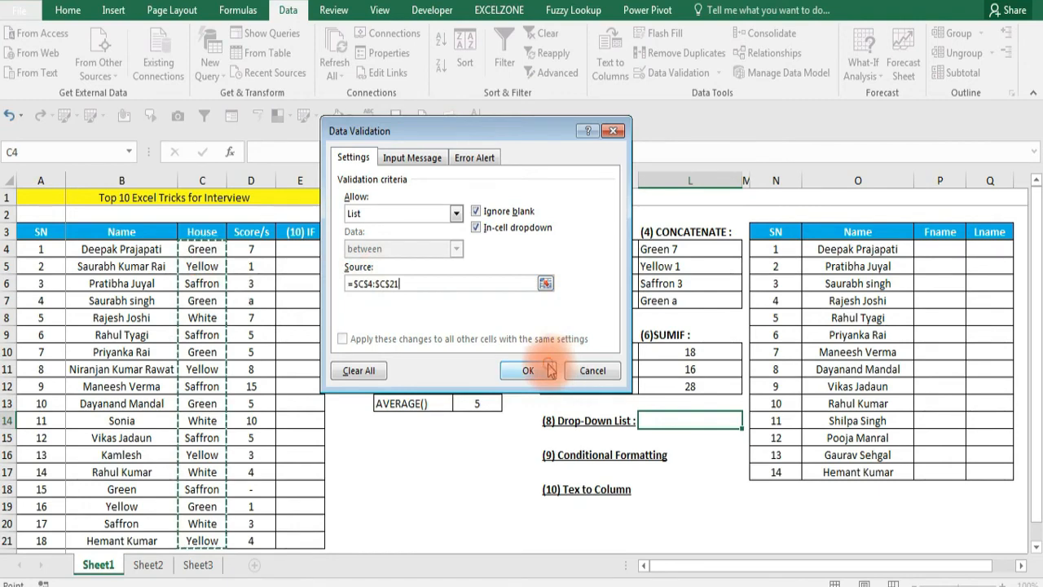
Choose Green and then Saffron from the house drop-down list in L14.
{"action": "key", "text": "alt+Down"}
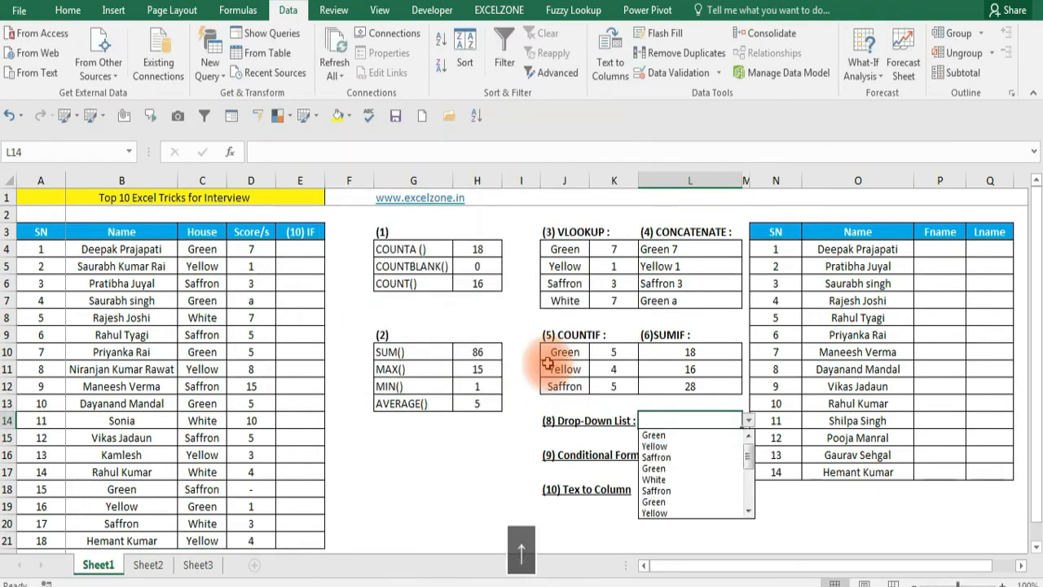
{"action": "key", "text": "Return"}
{"action": "key", "text": "Down"}
{"action": "key", "text": "Up"}
{"action": "key", "text": "alt+Down"}
{"action": "key", "text": "Down"}
{"action": "key", "text": "Down"}
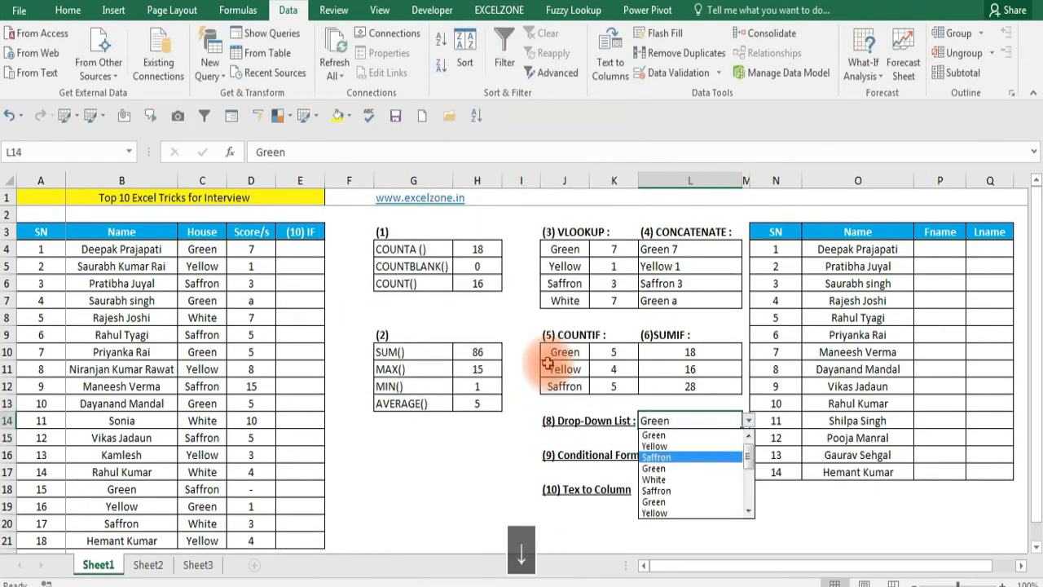
{"action": "key", "text": "Return"}
Copy the drop-down cell L14 and paste it over the first VLOOKUP lookup value in J4.
{"action": "key", "text": "Up"}
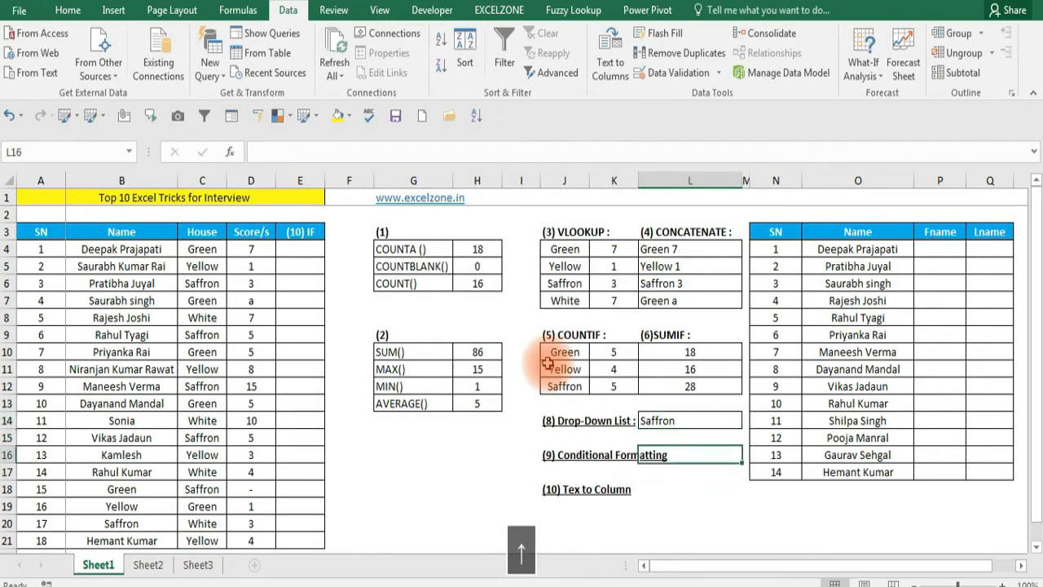
{"action": "key", "text": "ctrl+c"}
{"action": "key", "text": "Left"}
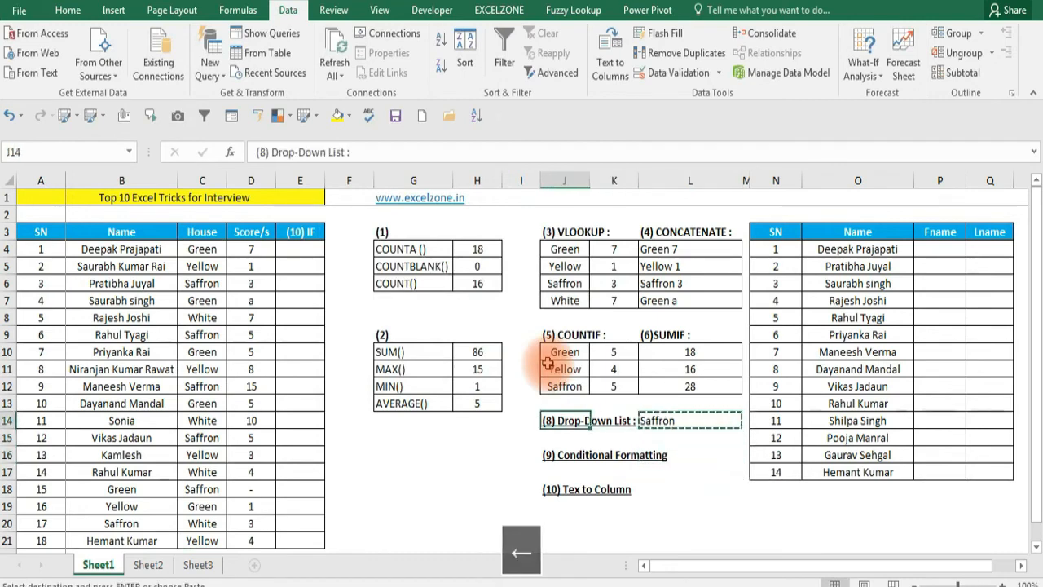
{"action": "key", "text": "Up"}
{"action": "key", "text": "Up"}
{"action": "key", "text": "Up"}
{"action": "key", "text": "Up"}
{"action": "key", "text": "Up"}
{"action": "key", "text": "Up"}
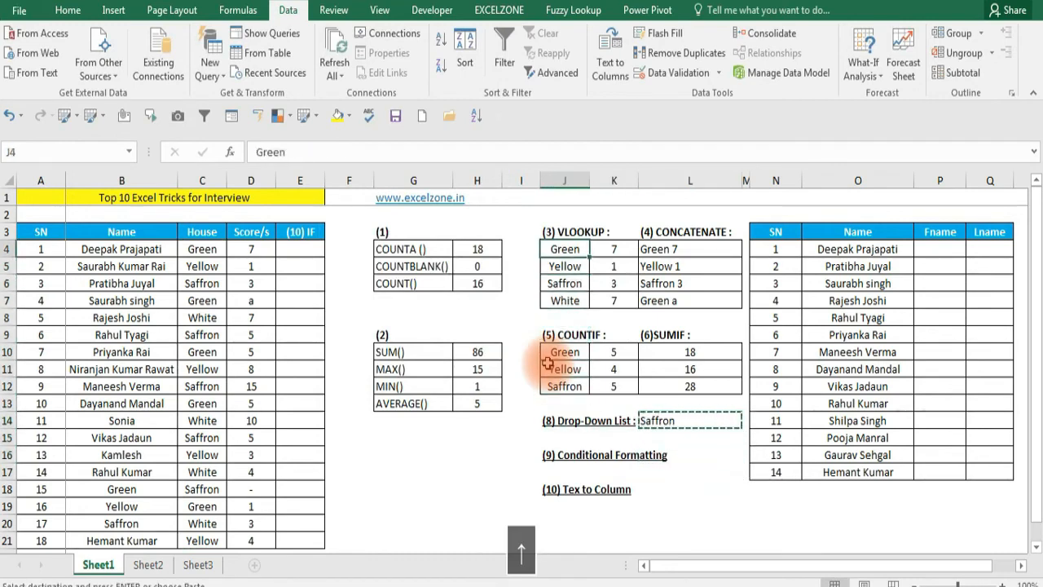
{"action": "key", "text": "ctrl+v"}
{"action": "key", "text": "Down"}
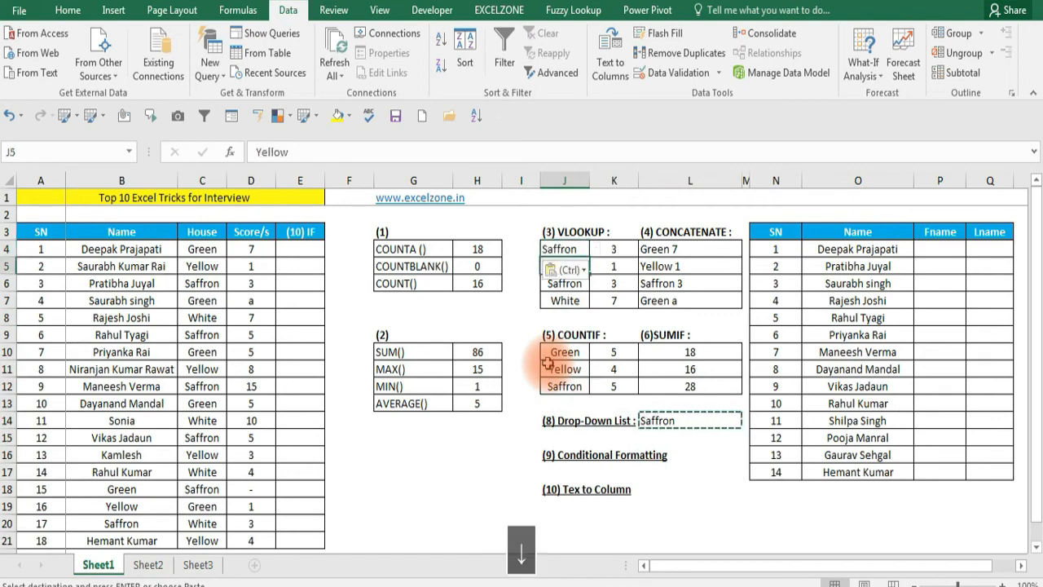
Choose White from the drop-down list in J4 as the VLOOKUP lookup value.
{"action": "key", "text": "Up"}
{"action": "key", "text": "alt+Down"}
{"action": "key", "text": "Down"}
{"action": "key", "text": "Down"}
{"action": "key", "text": "Return"}
{"action": "key", "text": "Down"}
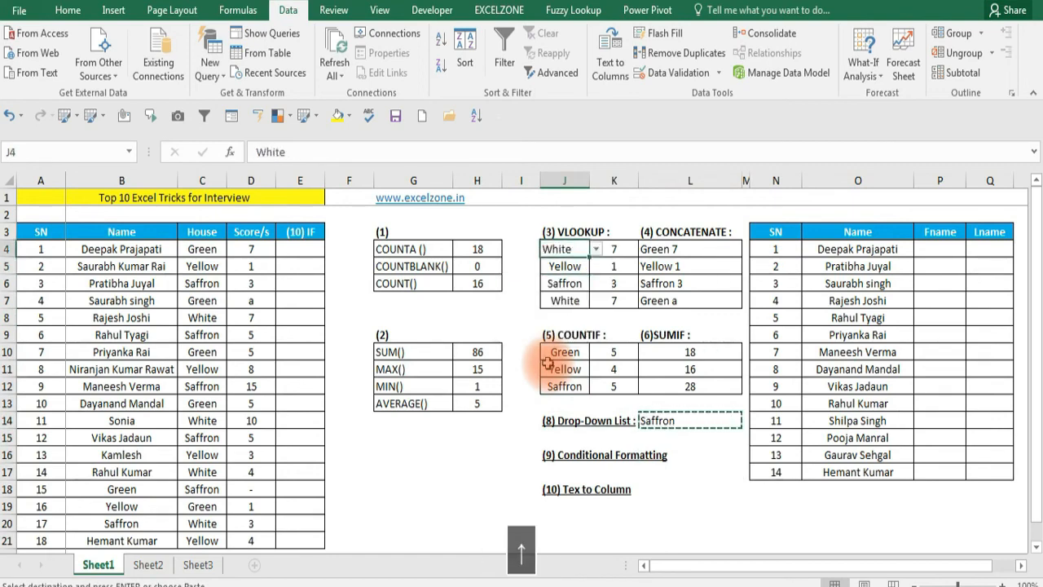
Change the lookup house in J4 to Green with its drop-down list.
{"action": "key", "text": "alt+Down"}
{"action": "key", "text": "Down"}
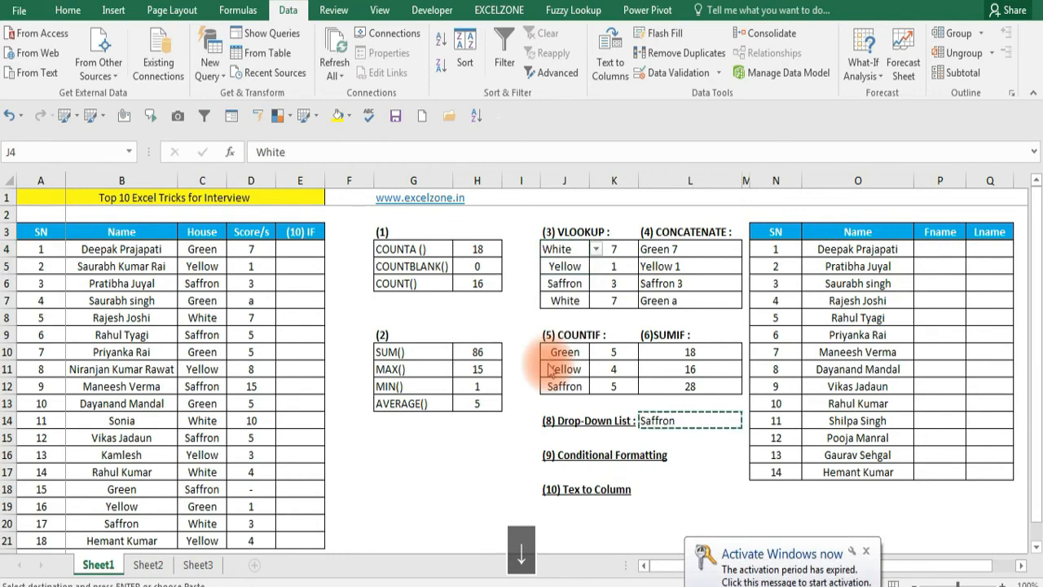
{"action": "left_click", "coordinate": [596, 251]}
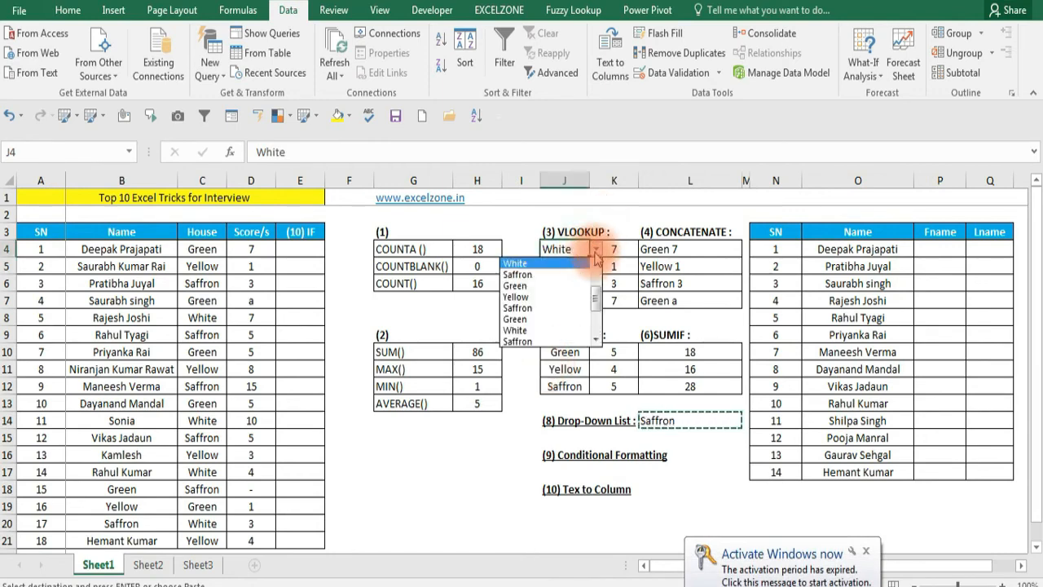
{"action": "left_click", "coordinate": [533, 332]}
{"action": "left_click", "coordinate": [595, 250]}
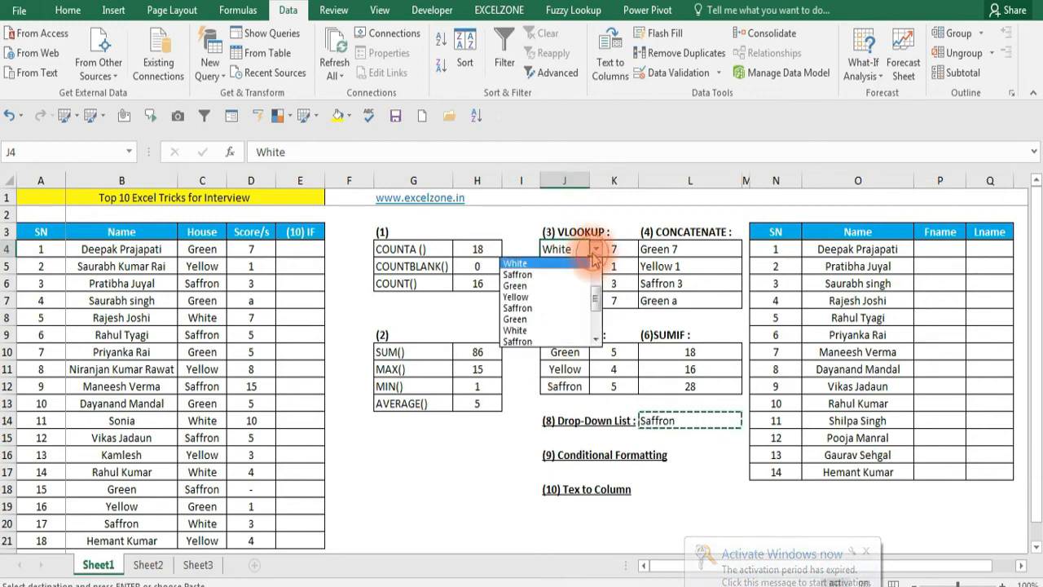
{"action": "left_click", "coordinate": [553, 290]}
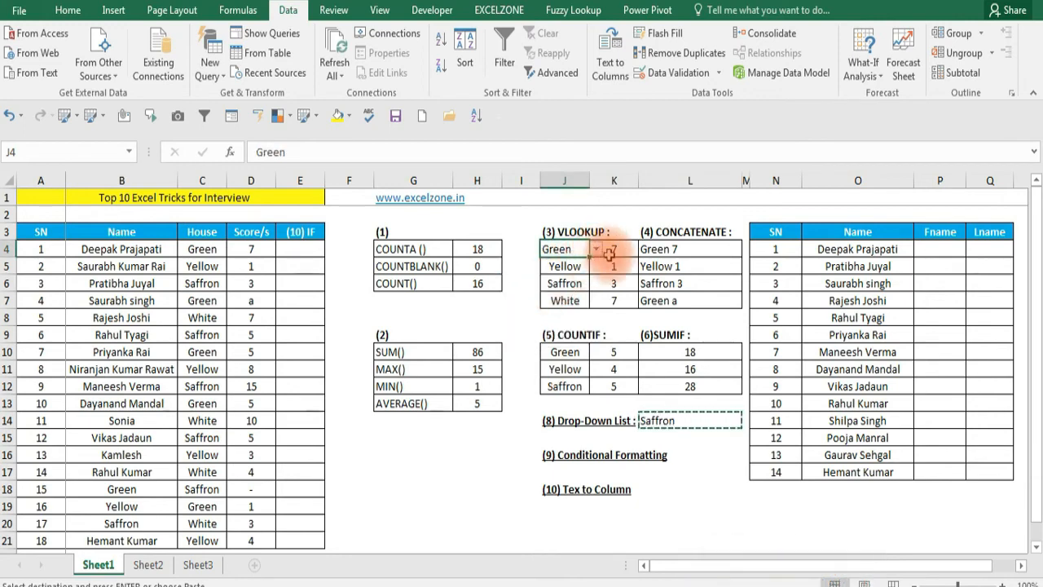
Clear the copy selection, choose Yellow from J4's drop-down list, and check the VLOOKUP formula in K4.
{"action": "key", "text": "Escape"}
{"action": "key", "text": "Right"}
{"action": "key", "text": "Left"}
{"action": "key", "text": "alt+Down"}
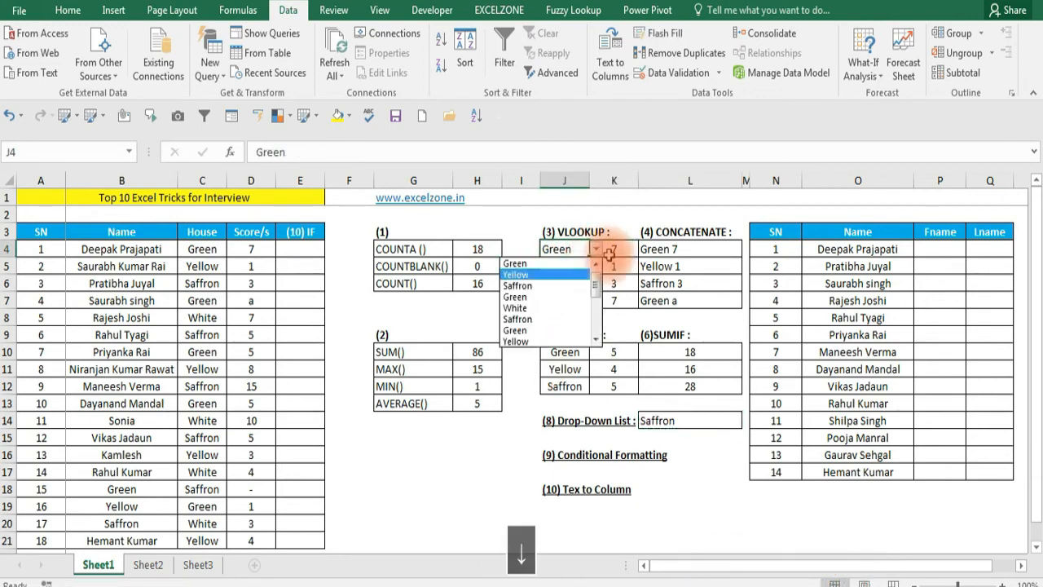
{"action": "key", "text": "Down"}
{"action": "key", "text": "Return"}
{"action": "key", "text": "Right"}
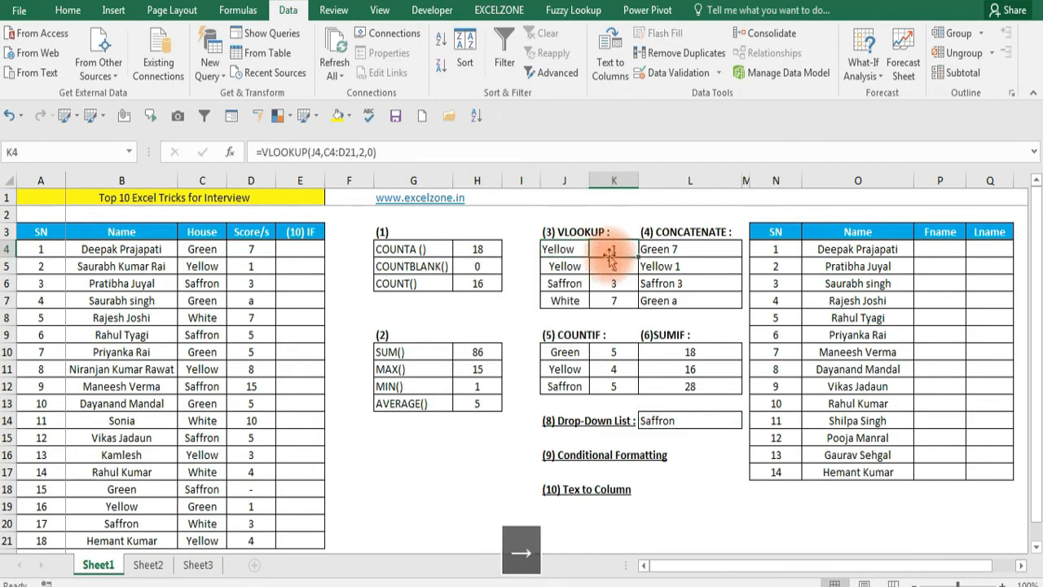
Apply a Greater Than 8 conditional formatting rule with Green Fill with Dark Green Text to the scores in D4:D21.
{"action": "left_click", "coordinate": [685, 451]}
{"action": "key", "text": "Left"}
{"action": "key", "text": "Left"}
{"action": "key", "text": "Left"}
{"action": "key", "text": "Left"}
{"action": "key", "text": "Left"}
{"action": "key", "text": "Left"}
{"action": "key", "text": "Left"}
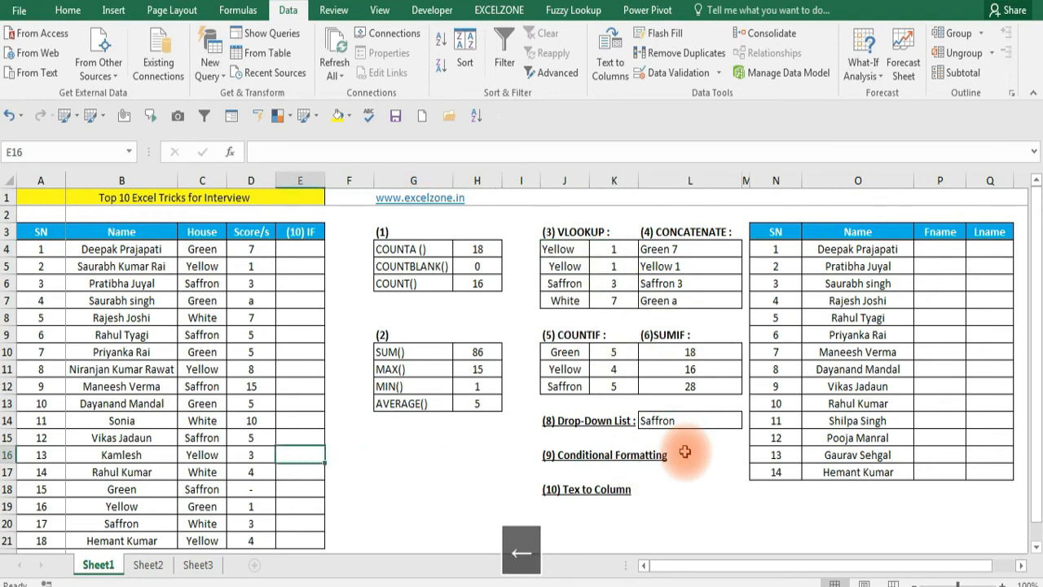
{"action": "key", "text": "Left"}
{"action": "key", "text": "ctrl+Up"}
{"action": "key", "text": "Down"}
{"action": "key", "text": "ctrl+shift+Down"}
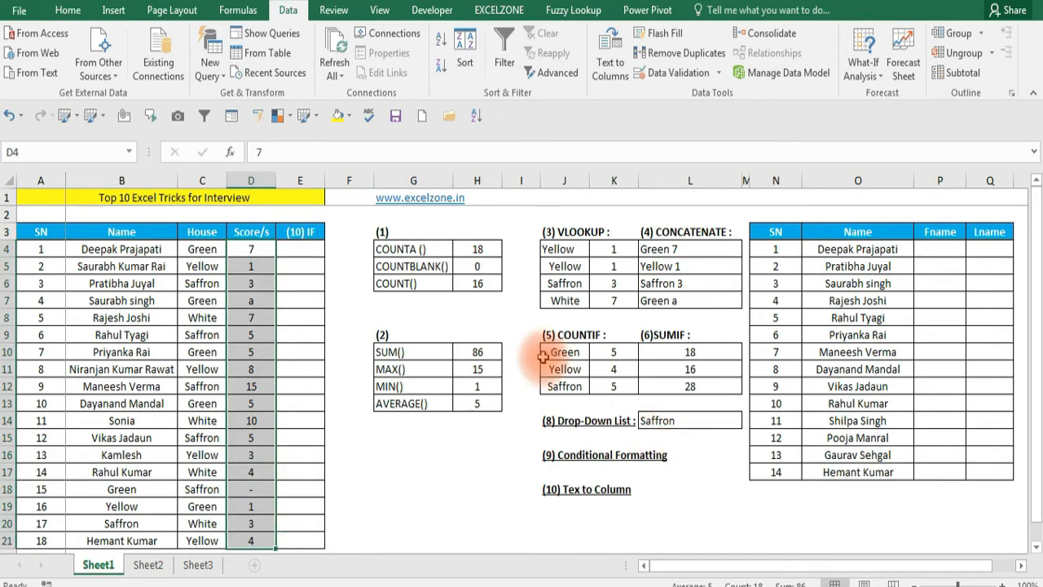
{"action": "left_click", "coordinate": [66, 10]}
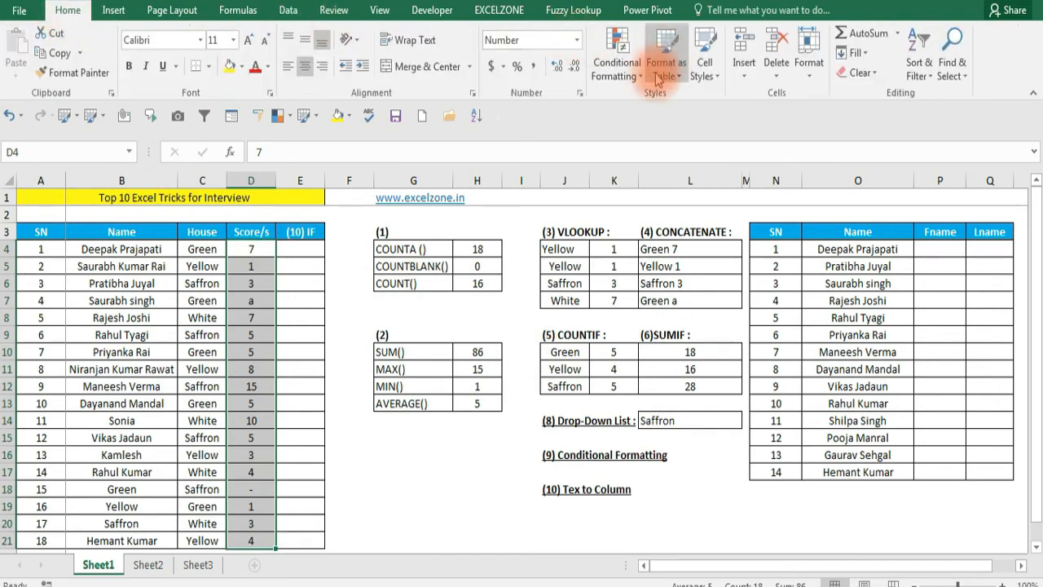
{"action": "left_click", "coordinate": [619, 69]}
{"action": "mouse_move", "coordinate": [648, 114]}
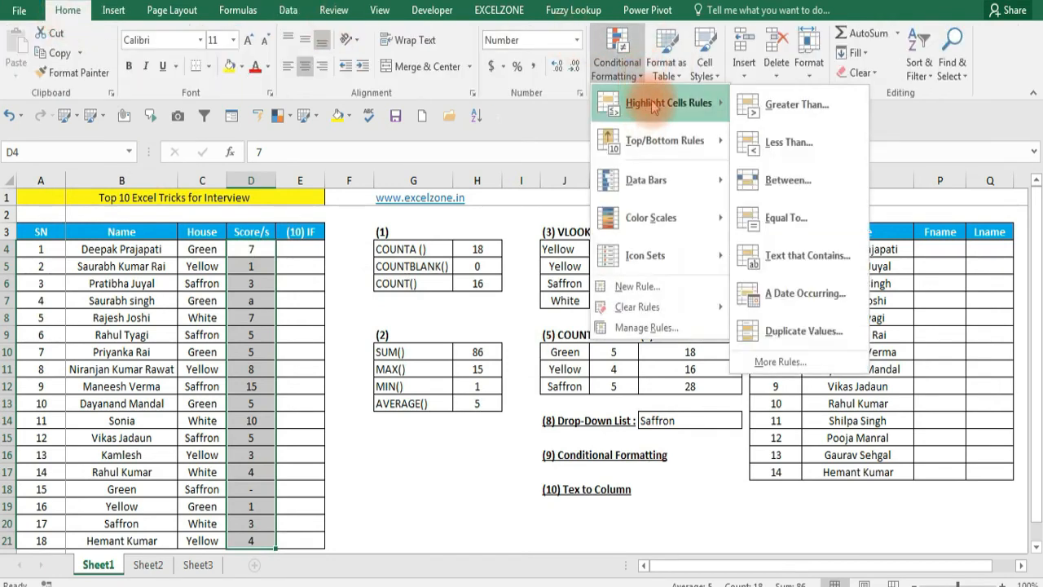
{"action": "left_click", "coordinate": [770, 114]}
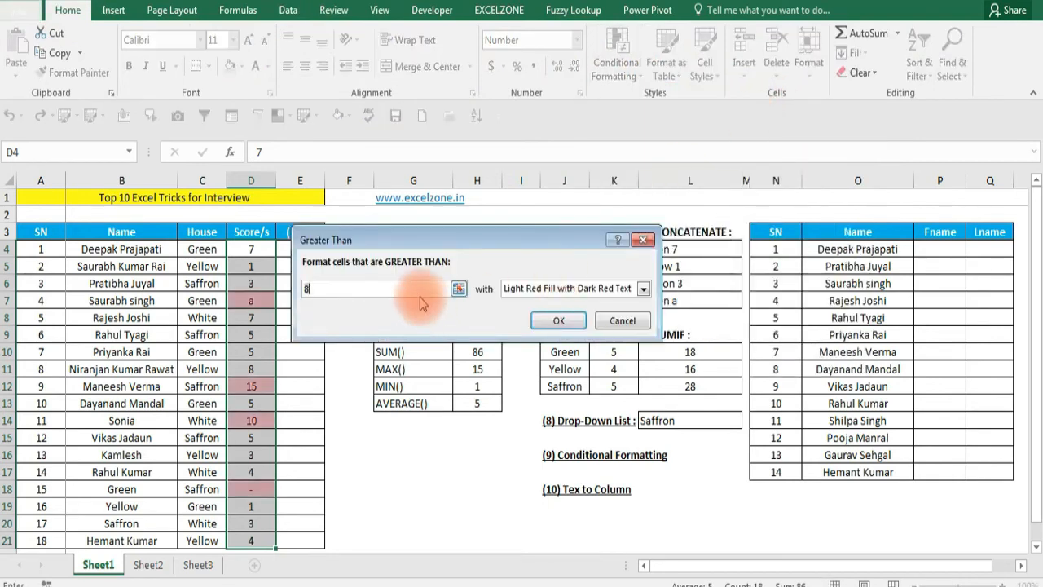
{"action": "left_click", "coordinate": [643, 289]}
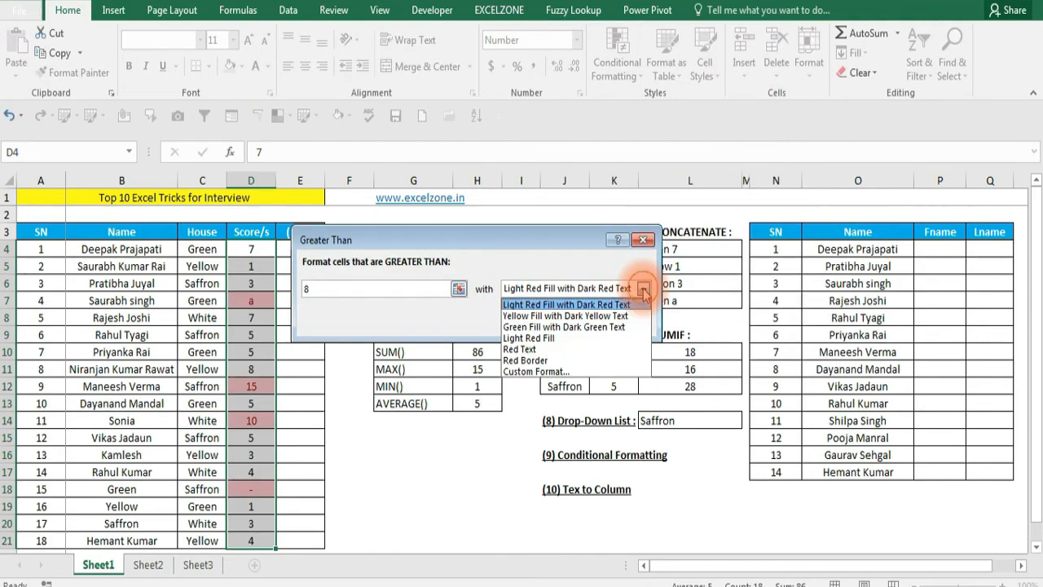
{"action": "left_click", "coordinate": [568, 326]}
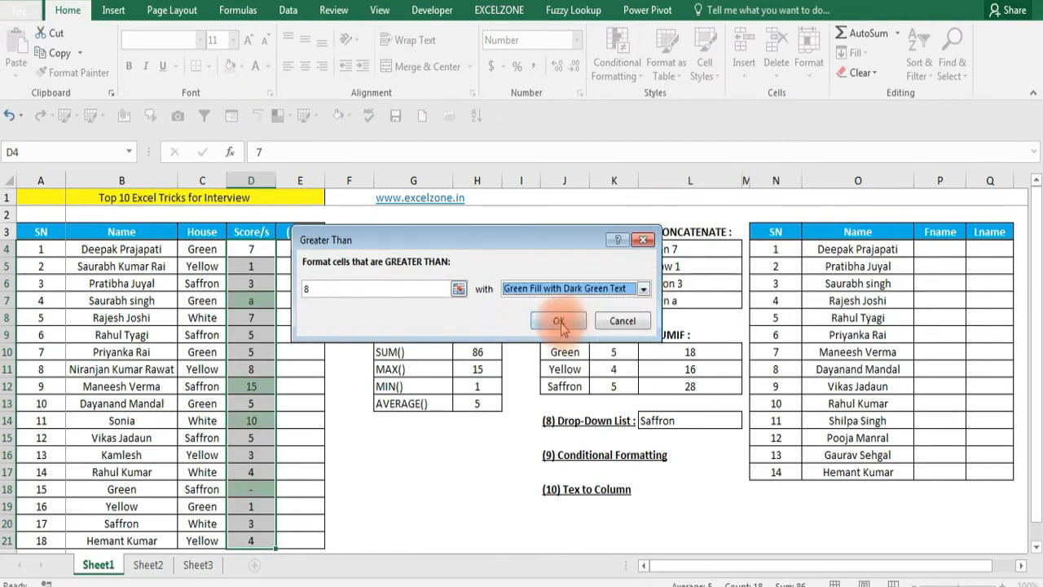
{"action": "left_click", "coordinate": [559, 322]}
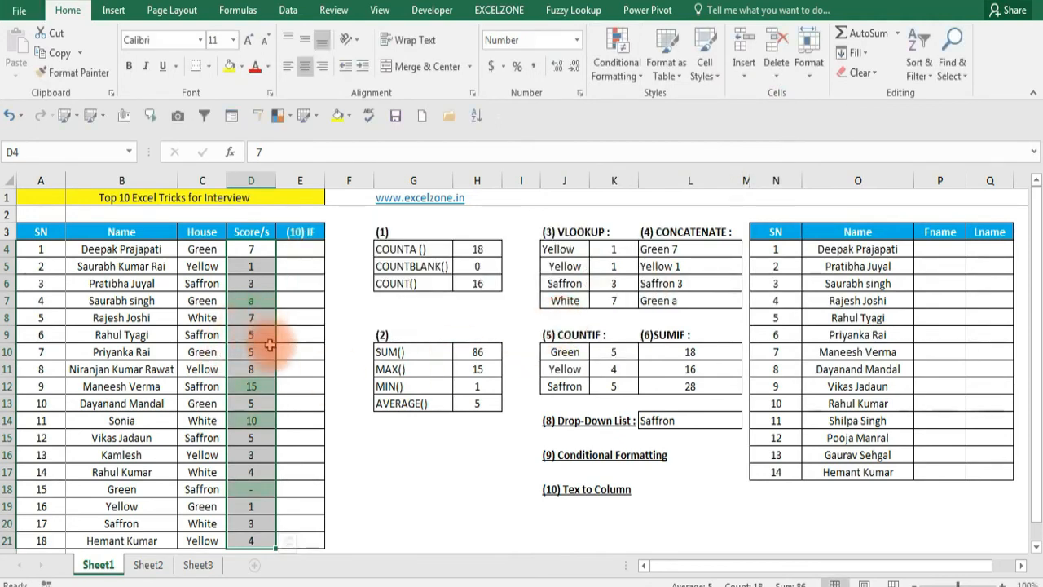
Review the highlighted scores in the Score/s column and replace the entry in D7 with 50.
{"action": "left_click_drag", "start_coordinate": [259, 388], "coordinate": [269, 415]}
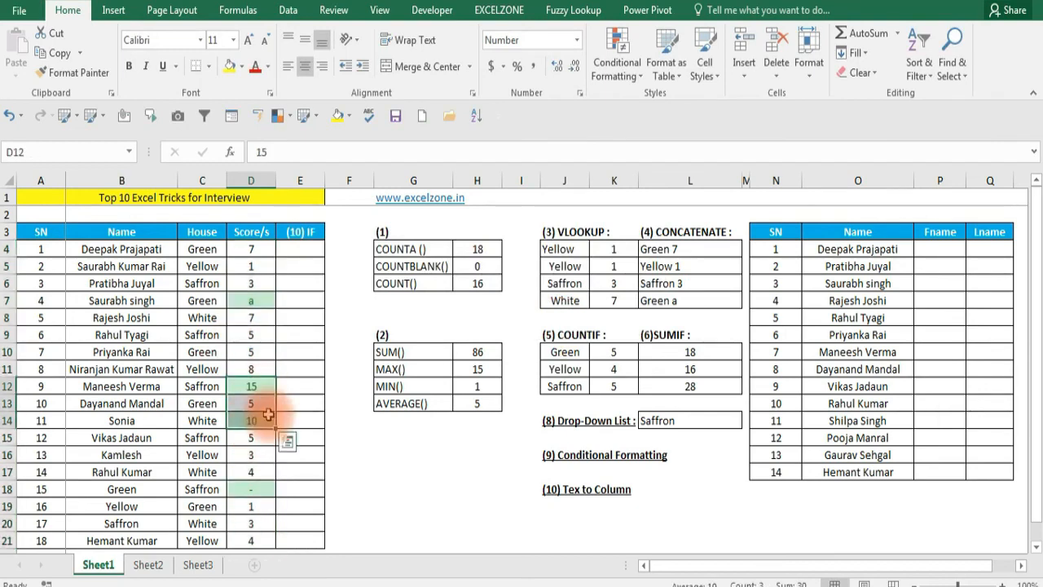
{"action": "left_click", "coordinate": [256, 304]}
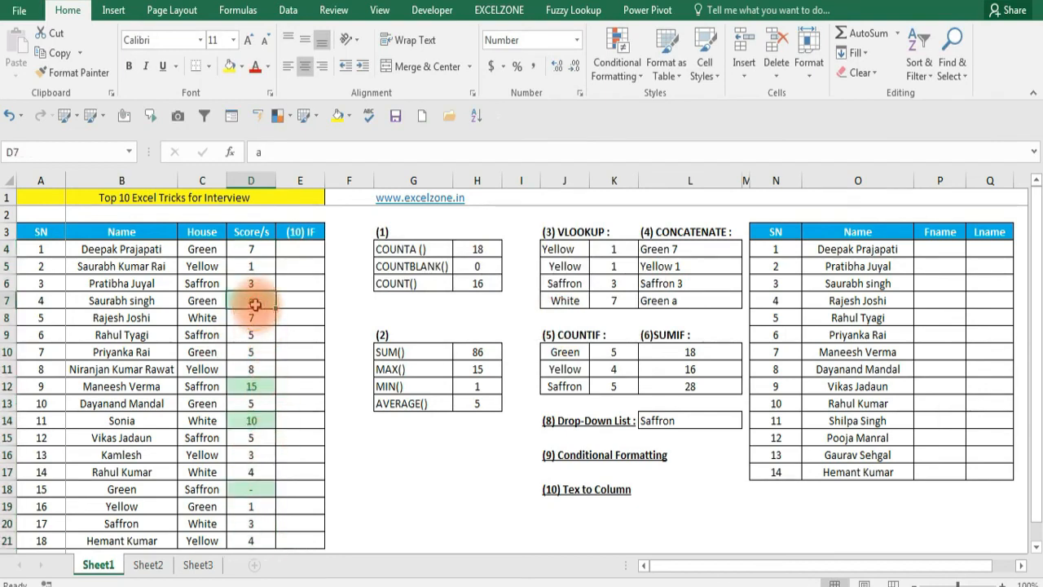
{"action": "type", "text": "50"}
{"action": "key", "text": "Return"}
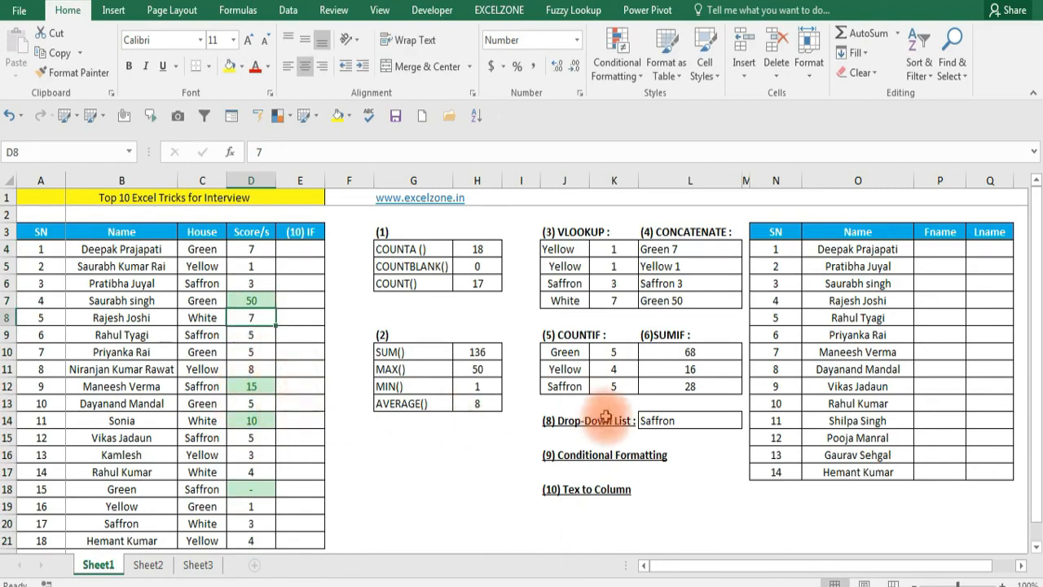
Start Text to Columns on the full names in O4:O17 as delimited data and add Space as a delimiter.
{"action": "left_click", "coordinate": [652, 492]}
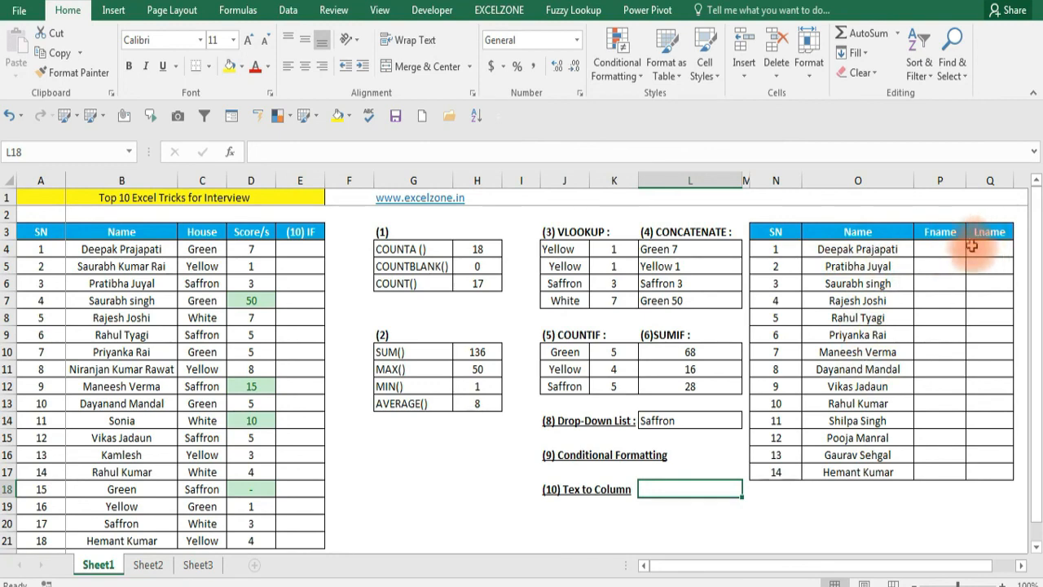
{"action": "key", "text": "Right"}
{"action": "key", "text": "Right"}
{"action": "key", "text": "Right"}
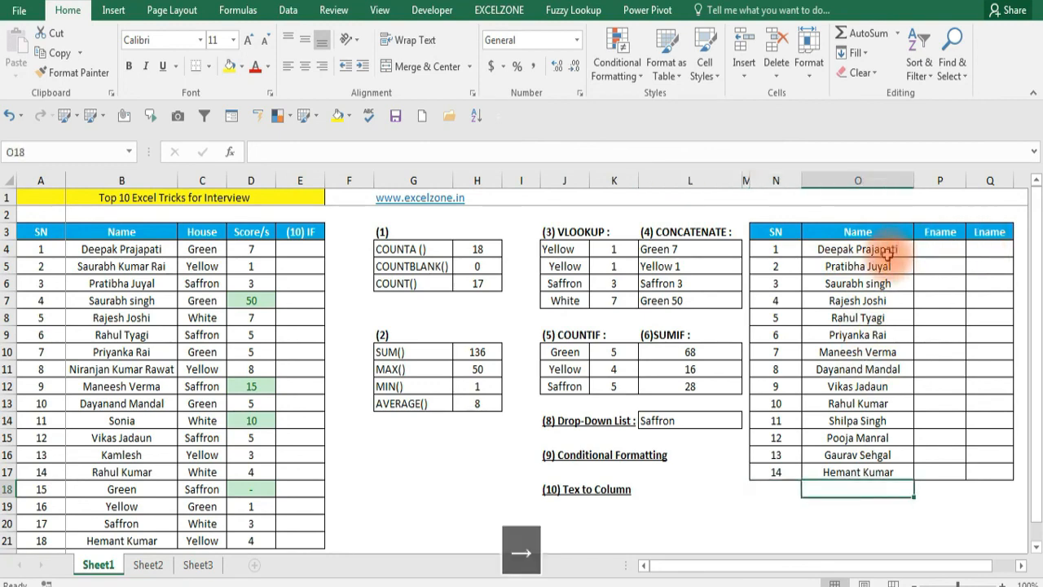
{"action": "key", "text": "Up"}
{"action": "key", "text": "ctrl+shift+Up"}
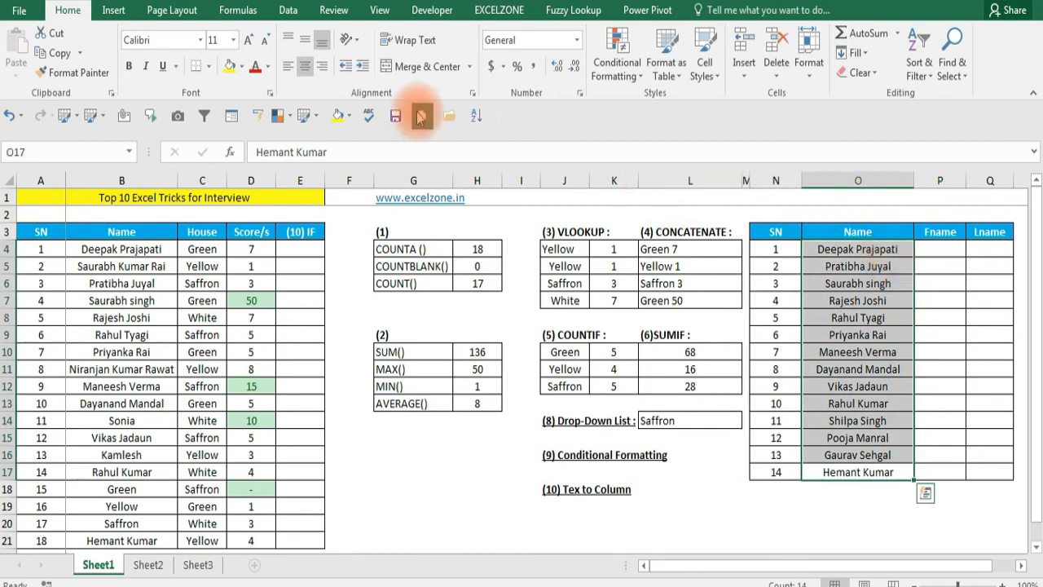
{"action": "left_click", "coordinate": [287, 10]}
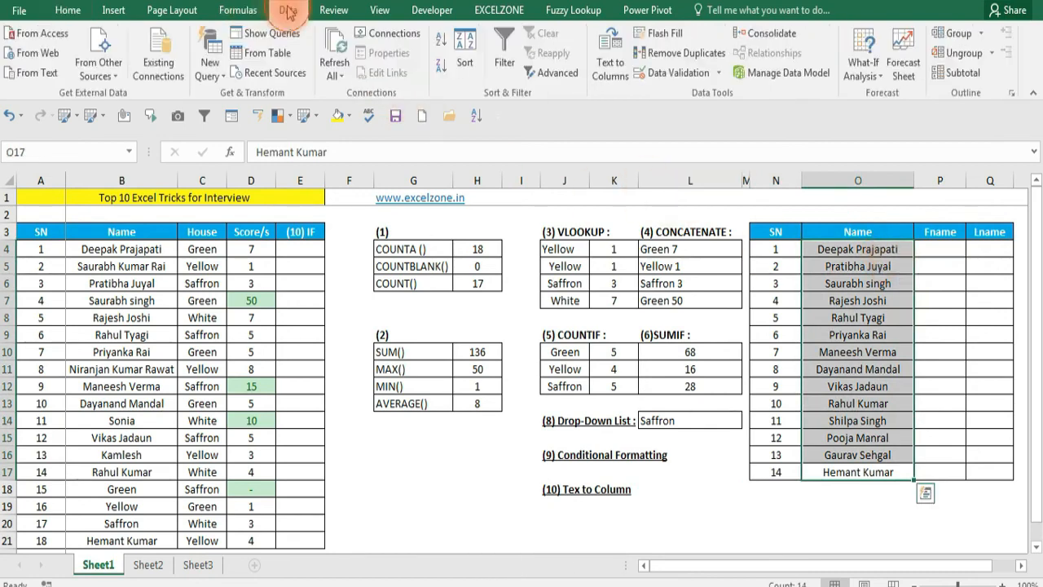
{"action": "left_click", "coordinate": [623, 72]}
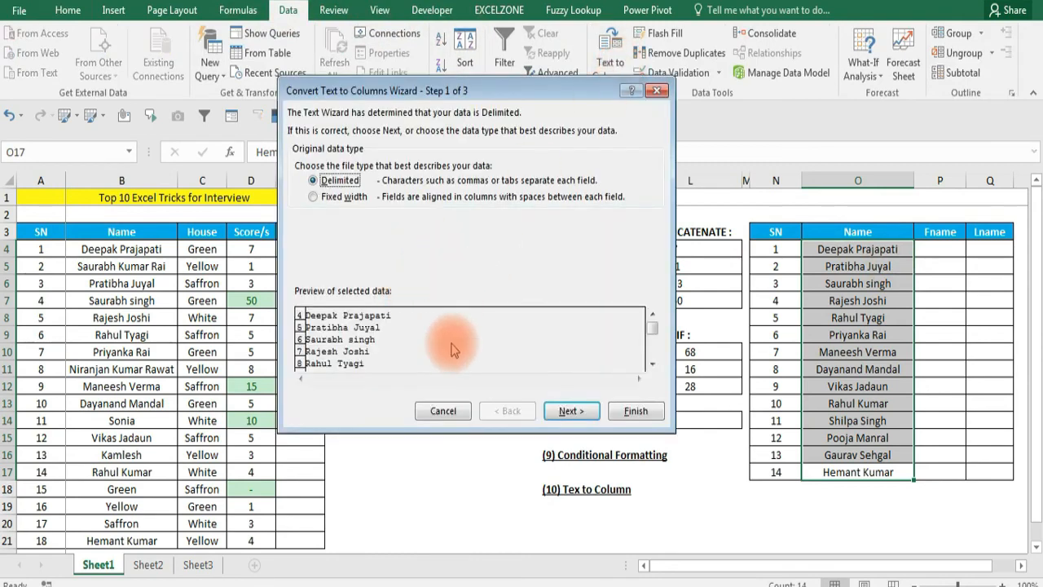
{"action": "left_click", "coordinate": [568, 413]}
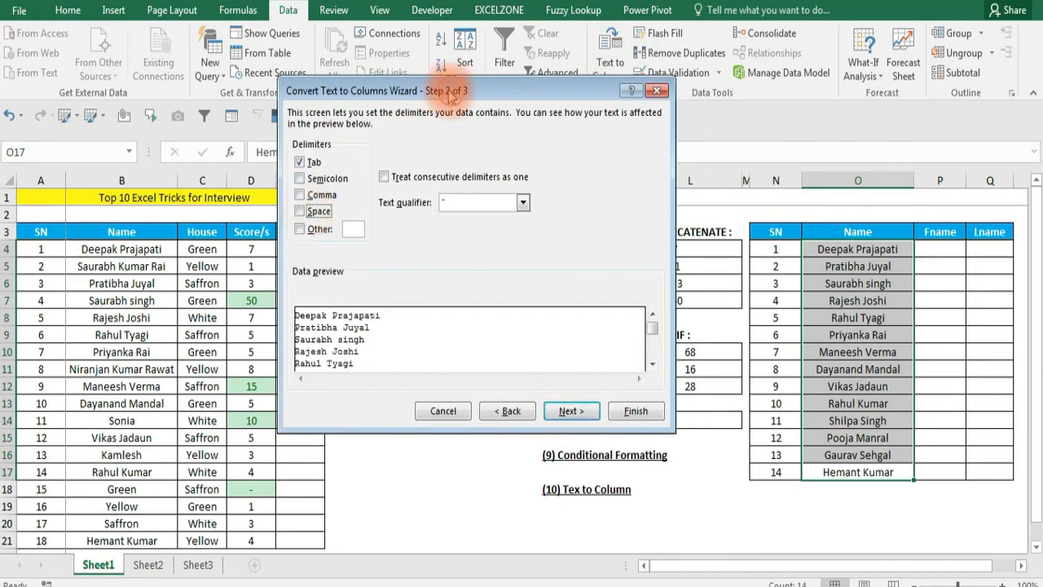
{"action": "left_click_drag", "start_coordinate": [449, 95], "coordinate": [408, 93]}
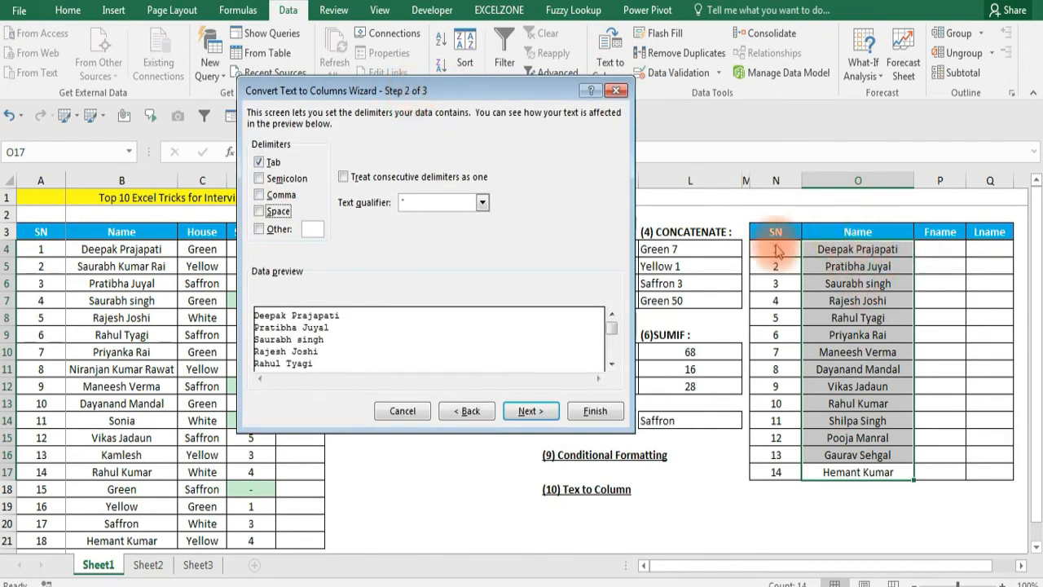
{"action": "left_click", "coordinate": [260, 211]}
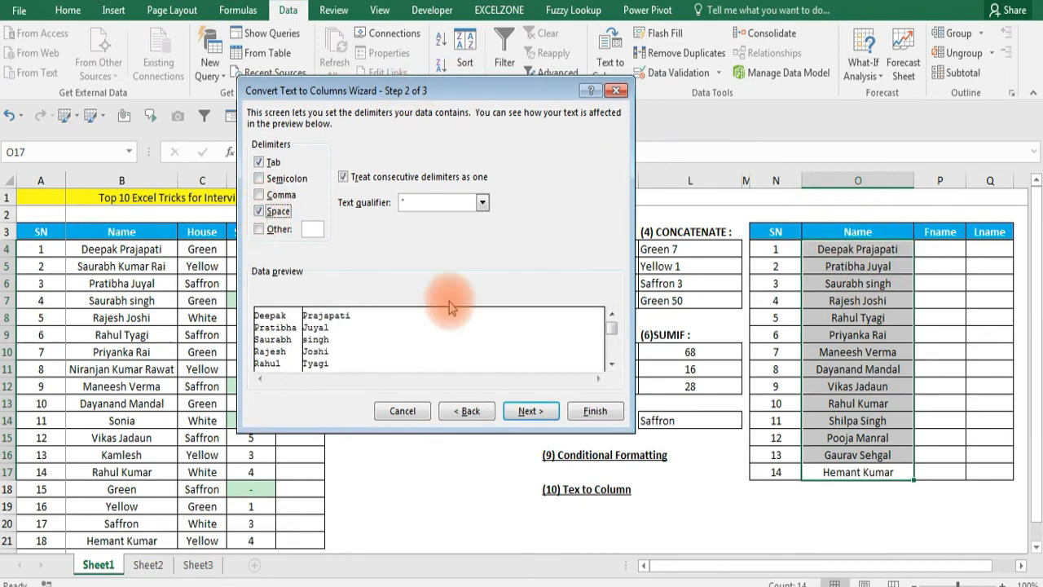
{"action": "left_click", "coordinate": [529, 411]}
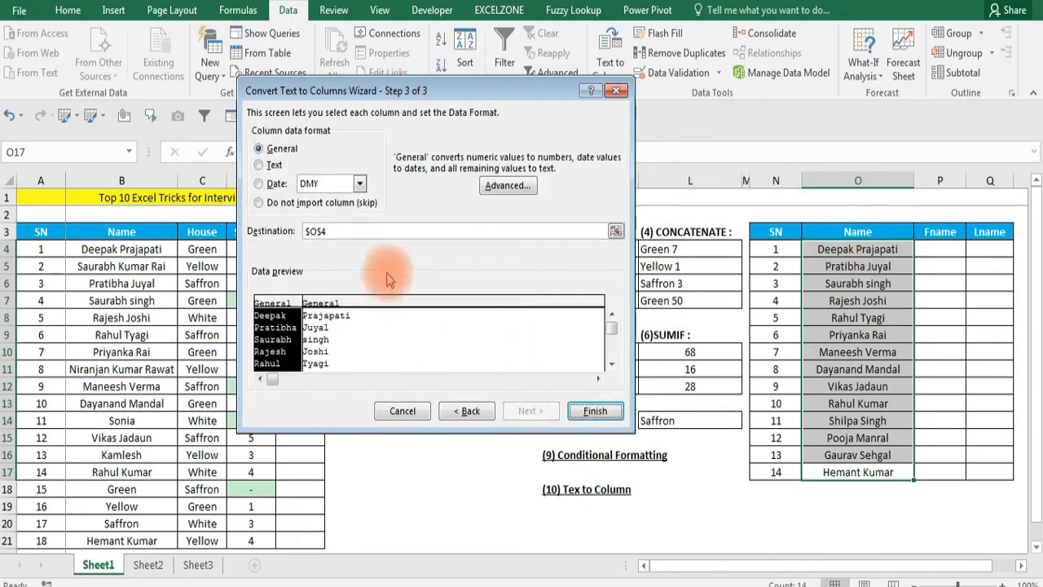
Set the Text to Columns destination to $P$4 and finish splitting the names into the Fname and Lname columns.
{"action": "left_click", "coordinate": [364, 235]}
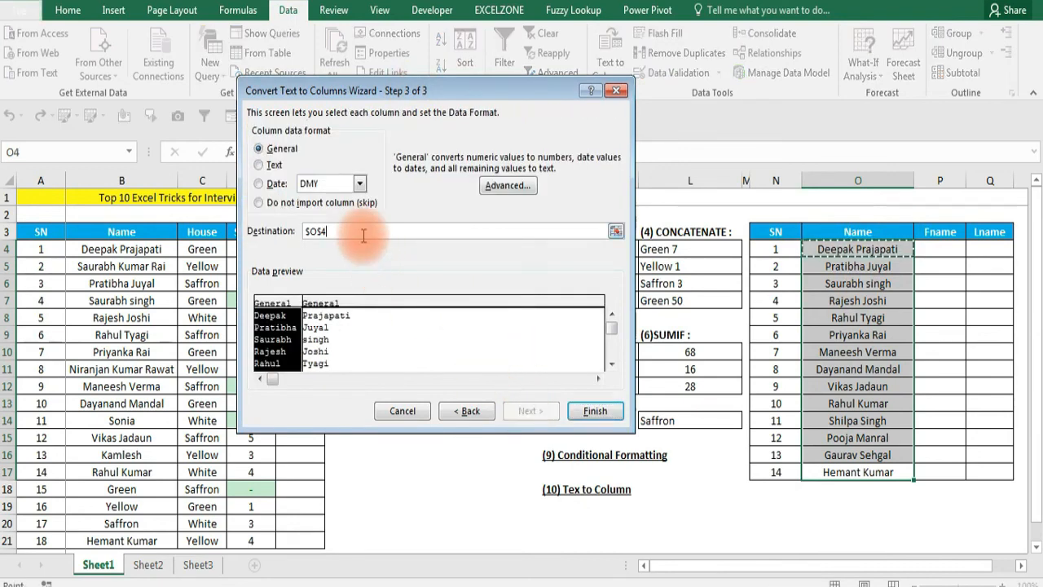
{"action": "key", "text": "BackSpace"}
{"action": "key", "text": "BackSpace"}
{"action": "key", "text": "BackSpace"}
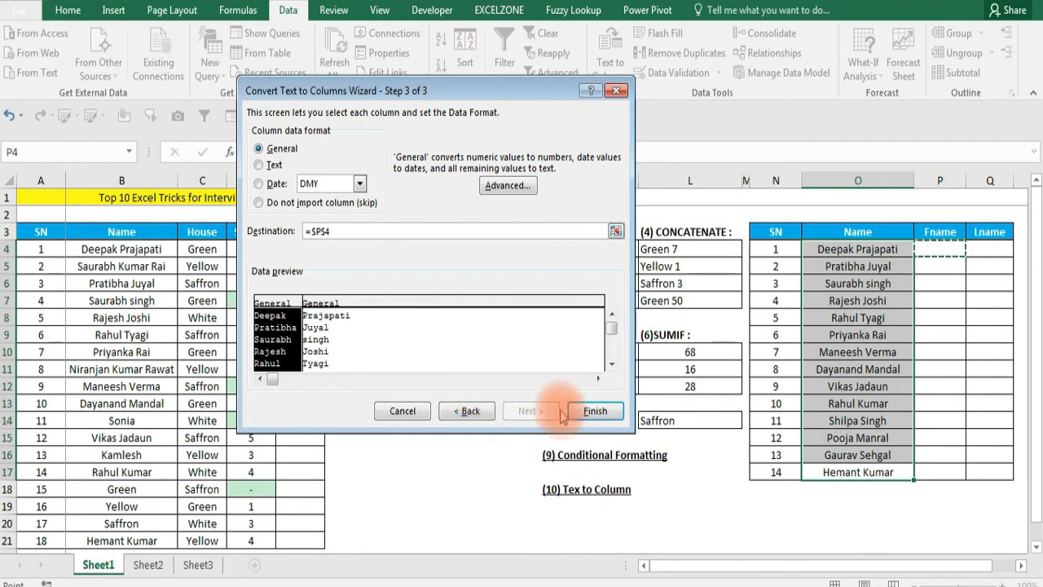
{"action": "left_click", "coordinate": [594, 412]}
{"action": "left_click", "coordinate": [497, 342]}
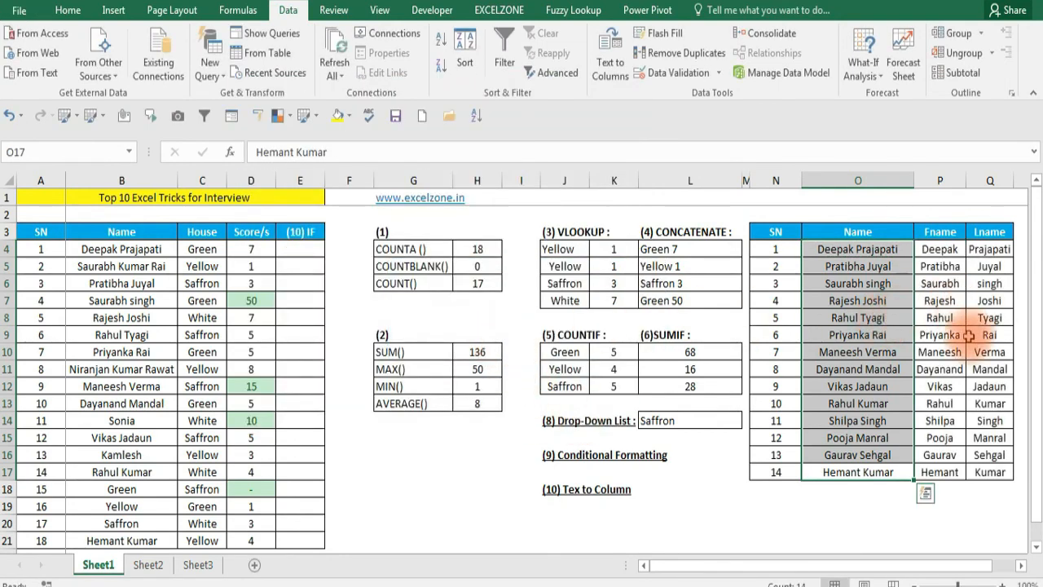
{"action": "left_click", "coordinate": [941, 318]}
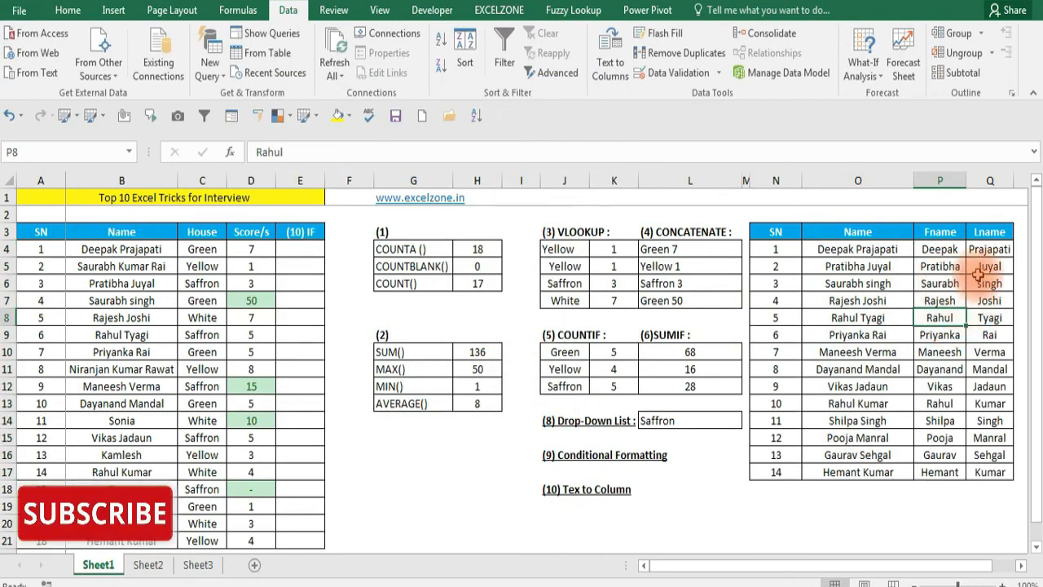